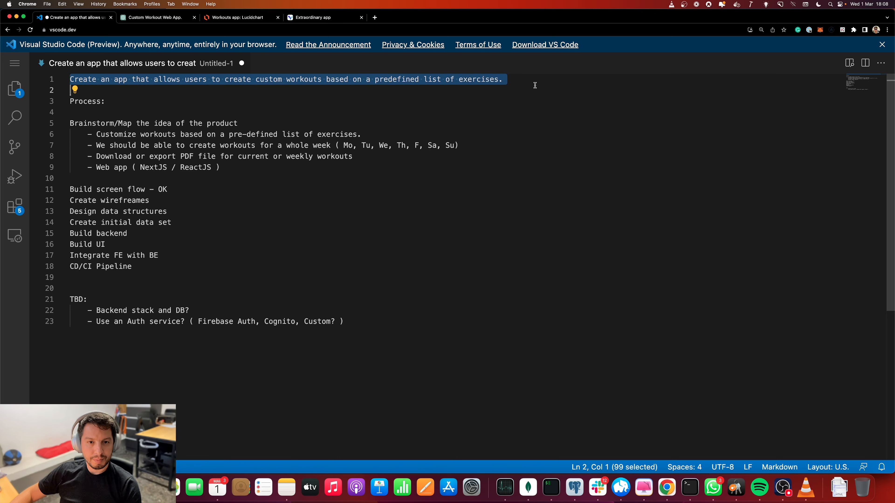
Review the product brainstorm notes and the screen flow item in the workout app plan.
left_click_drag(301, 168, 119, 114)
left_click(145, 114)
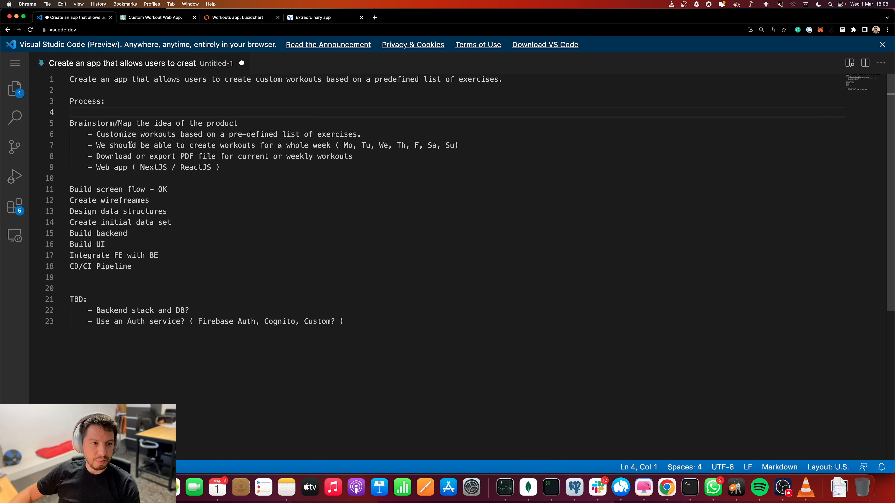
left_click(79, 123)
mouse_move(80, 122)
left_mouse_down()
mouse_move(248, 168)
mouse_move(61, 135)
mouse_move(66, 126)
left_mouse_up()
left_click(225, 177)
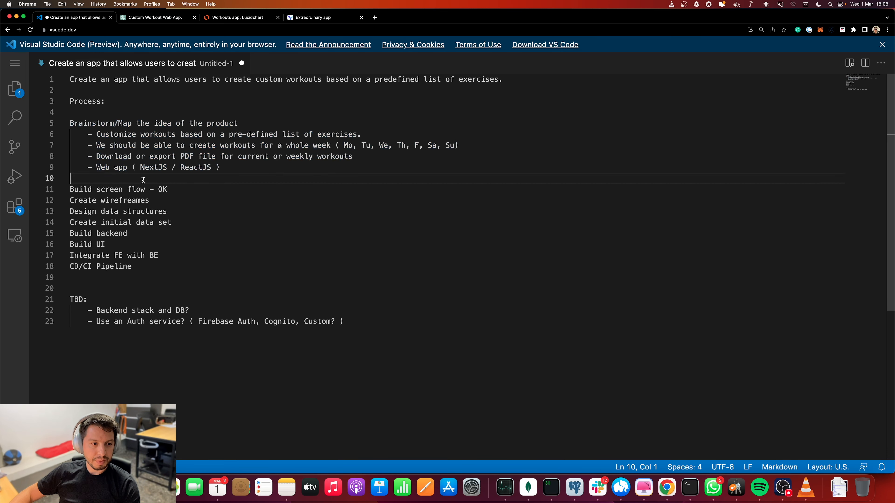
left_click_drag(168, 189, 83, 169)
left_click(155, 179)
left_click(97, 176)
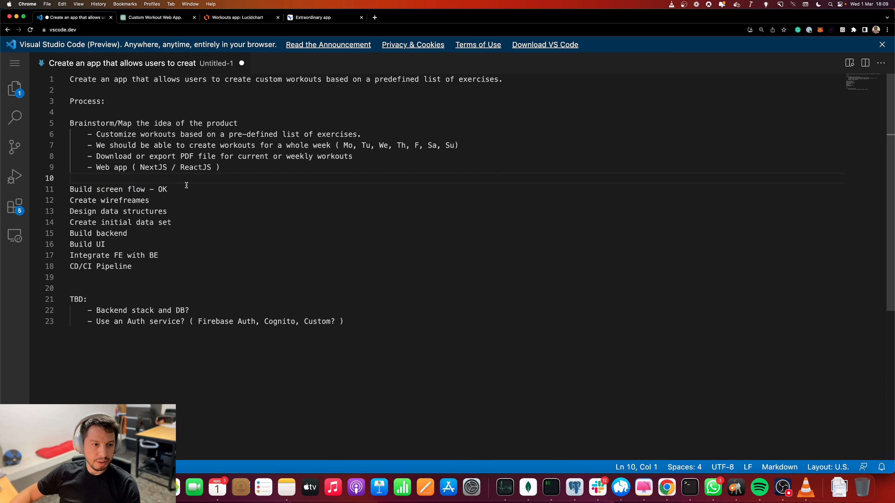
Review the plan's process items on creating wireframes, designing data structures and creating the initial data set.
left_click_drag(70, 201, 184, 210)
left_click(184, 210)
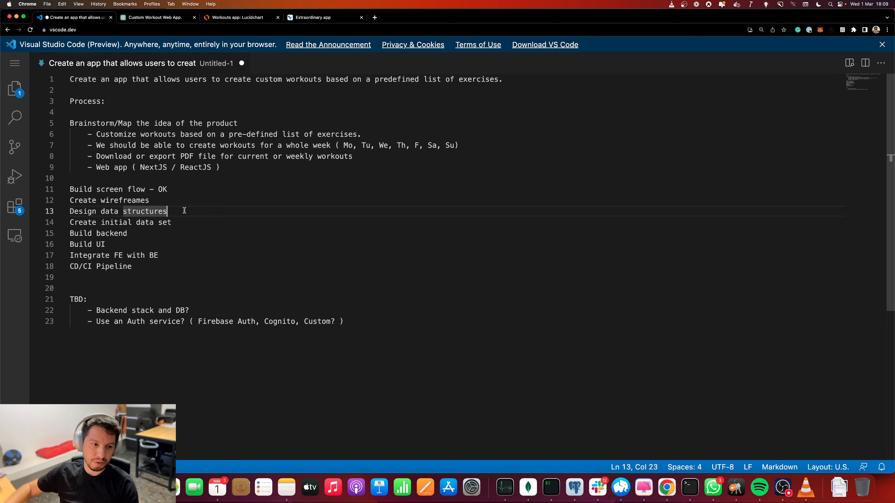
left_click_drag(72, 222, 193, 221)
left_click(194, 220)
left_click_drag(70, 200, 151, 200)
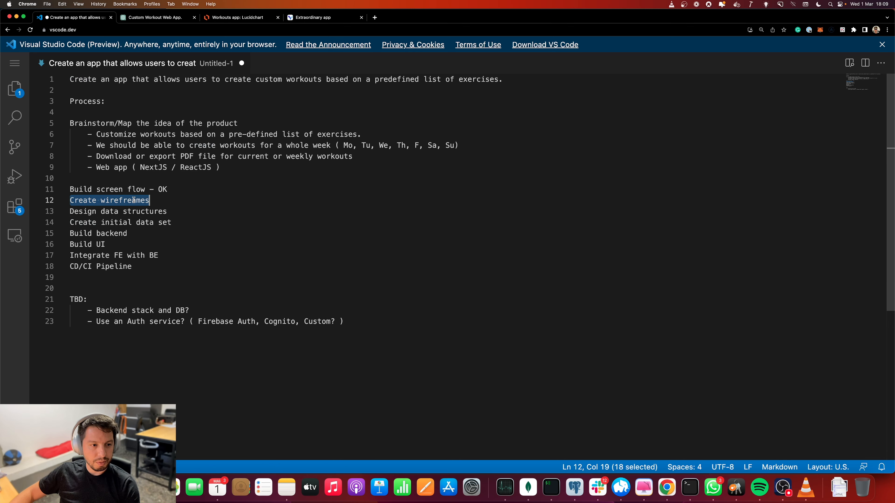
left_click(189, 203)
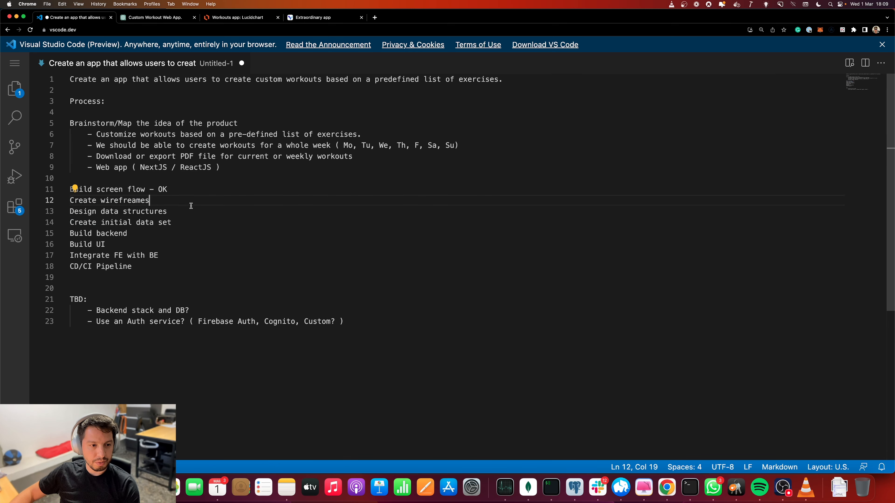
left_click(174, 236)
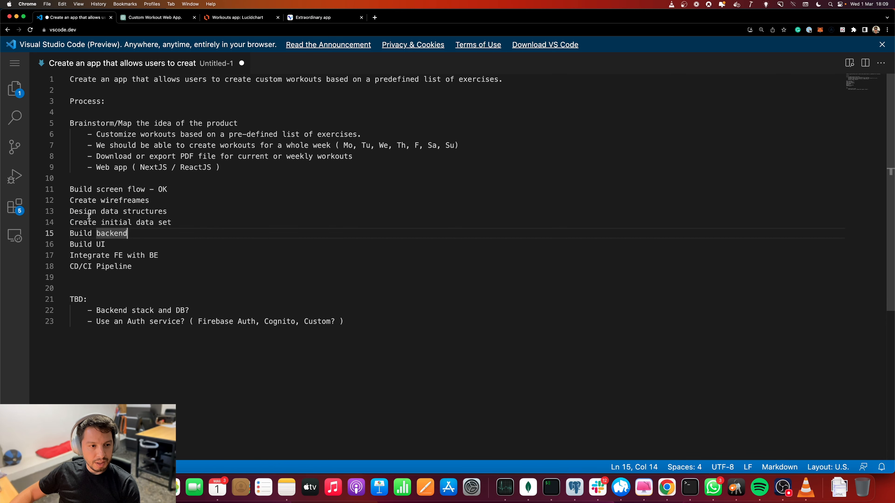
Review the plan's process items from the initial data set through building the backend and UI.
double_click(90, 221)
left_click_drag(89, 220, 70, 255)
left_click(175, 223)
left_click(109, 245)
left_click(115, 245)
left_click(175, 254)
left_click(156, 241)
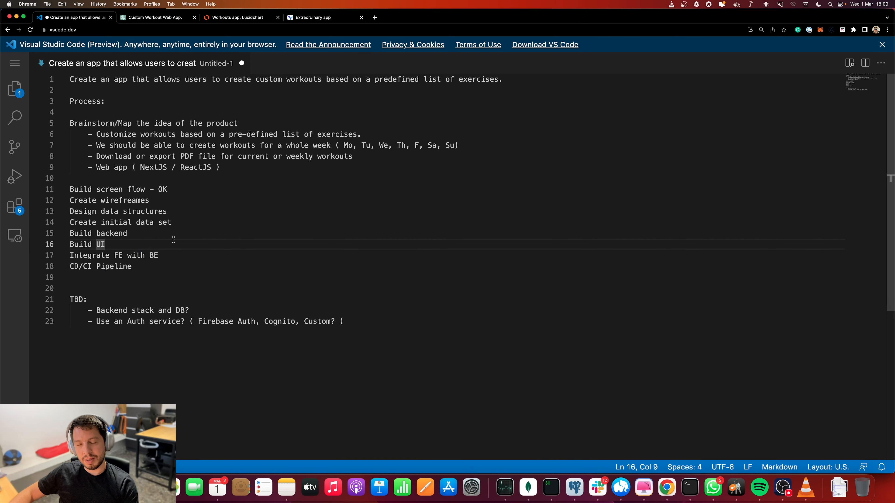
left_click_drag(70, 234, 119, 242)
left_click(136, 241)
key("shift+Up")
key("shift+Home")
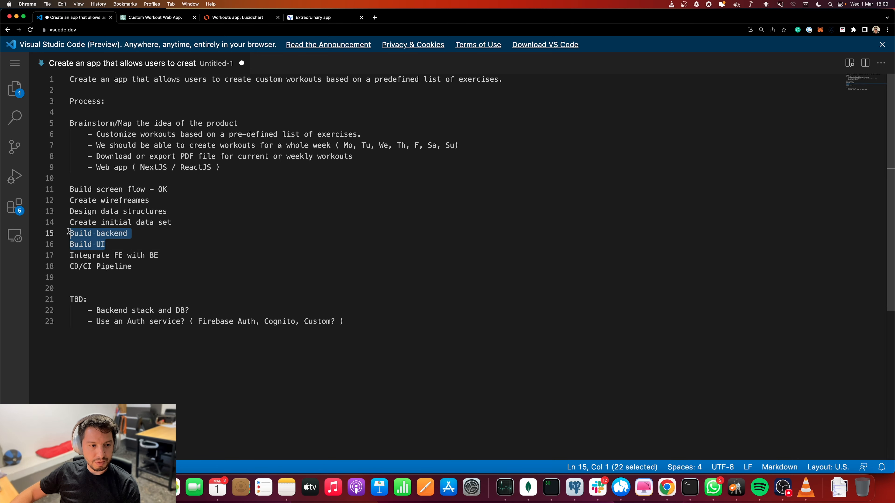
left_click(159, 255)
left_click(198, 156)
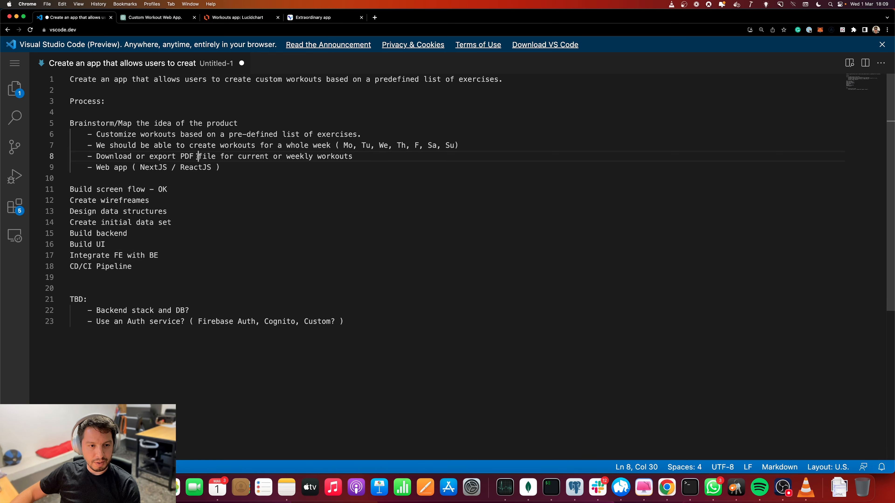
left_click(123, 109)
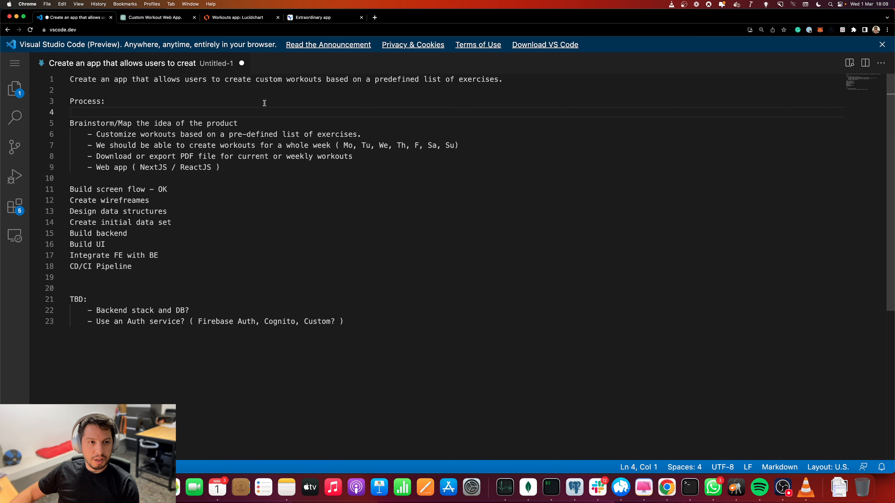
left_click(265, 103)
left_click(258, 108)
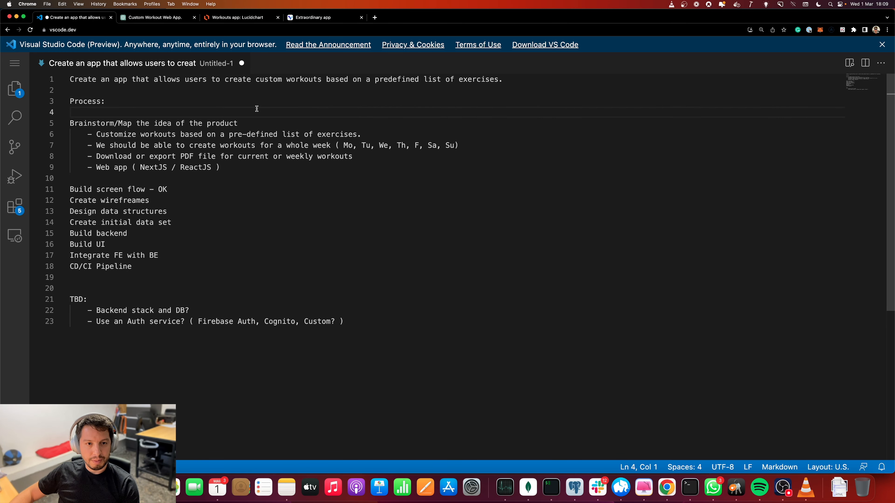
left_click(200, 187)
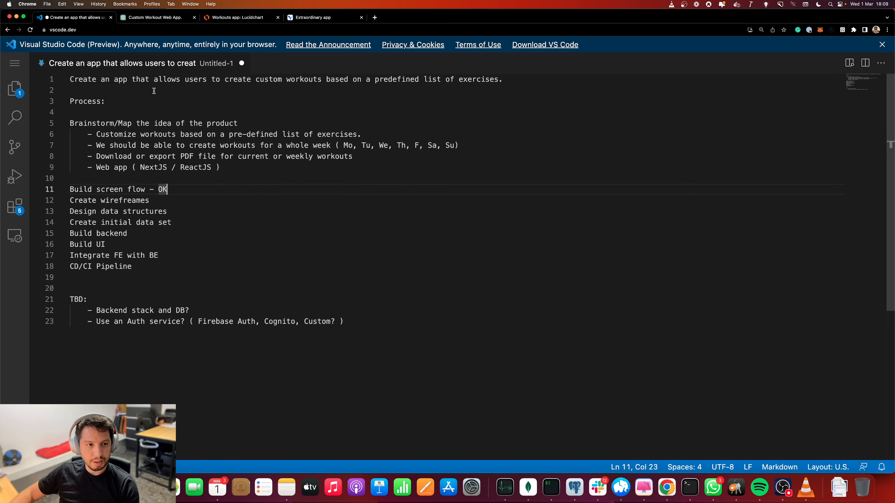
left_click(281, 102)
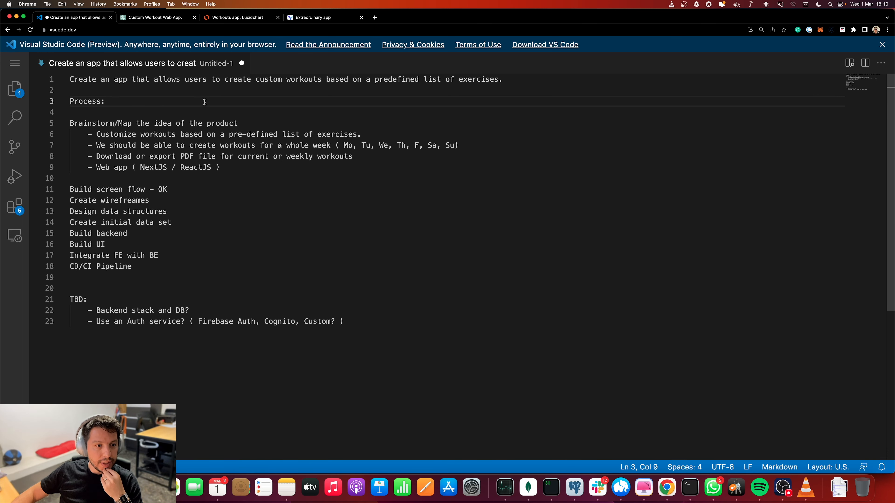
Check the wireframes item in the plan, then look over the ChatGPT screen list, the Lucidchart flow and the Visily project.
left_click(79, 201)
left_click_drag(79, 201, 130, 201)
left_click(162, 202)
double_click(162, 202)
left_click(174, 18)
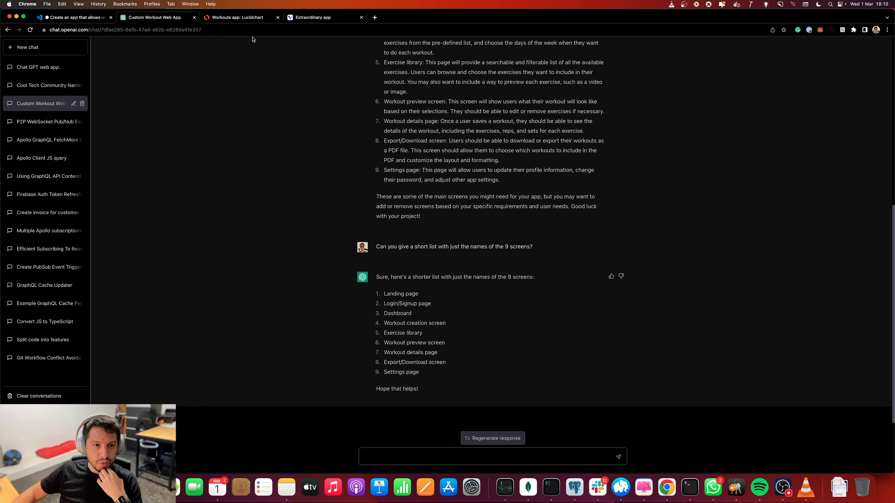
left_click(230, 24)
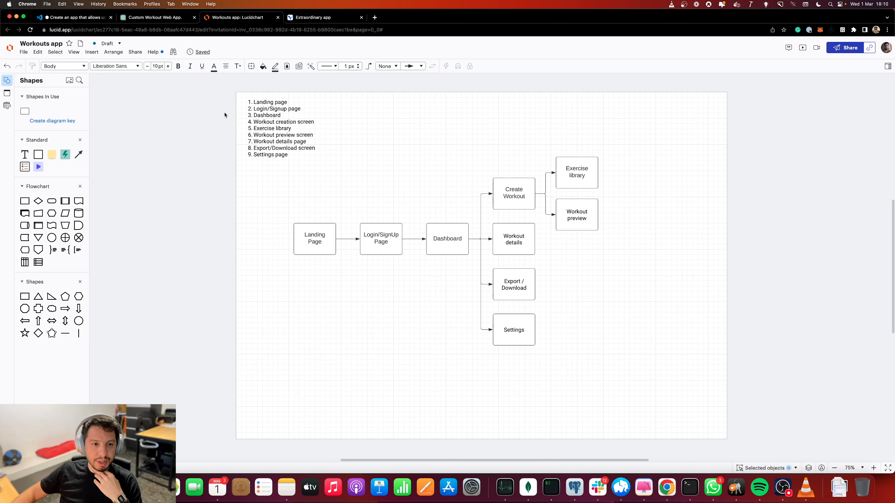
left_click(325, 19)
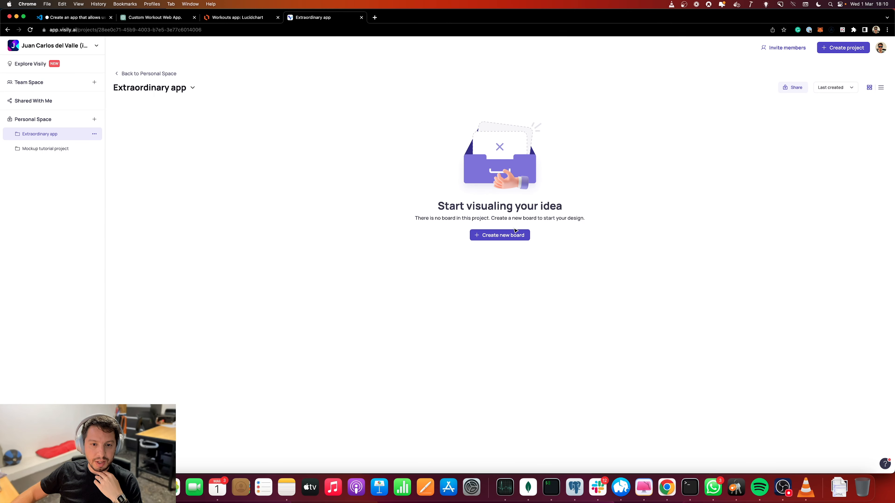
Examine the web address of the Visily app while the Extraordinary app project is open.
left_click(213, 30)
left_click(64, 29)
left_click(91, 30)
double_click(82, 30)
left_click(102, 30)
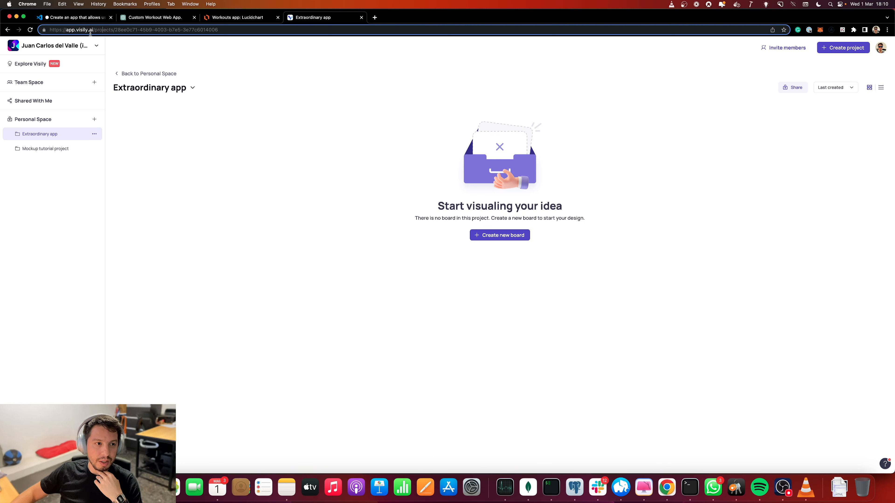
Switch to the Workouts app diagram in Lucidchart and examine the listed screens and their flow.
left_click(231, 19)
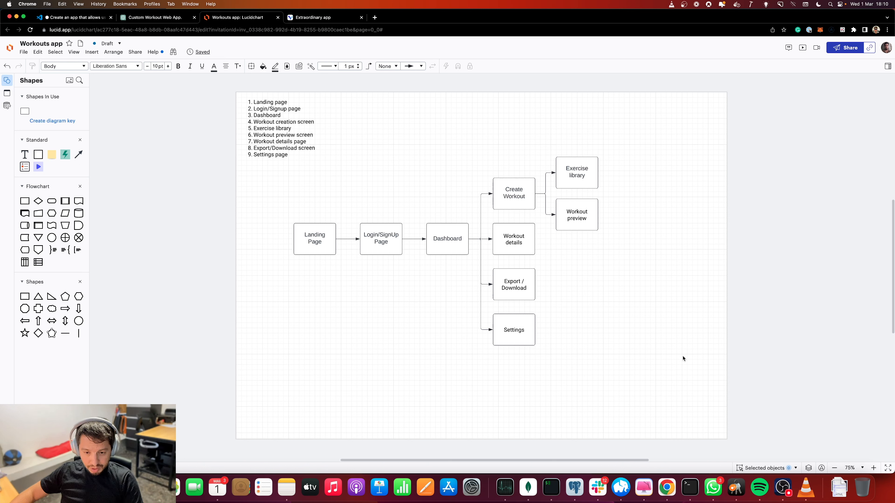
left_click_drag(676, 377, 241, 117)
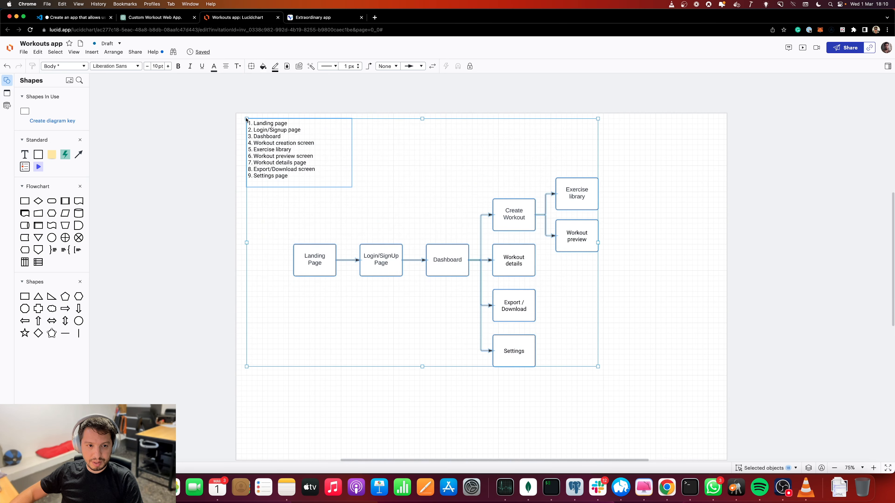
left_click(624, 321)
mouse_move(457, 335)
left_mouse_down()
mouse_move(406, 320)
mouse_move(432, 310)
mouse_move(455, 323)
left_mouse_up()
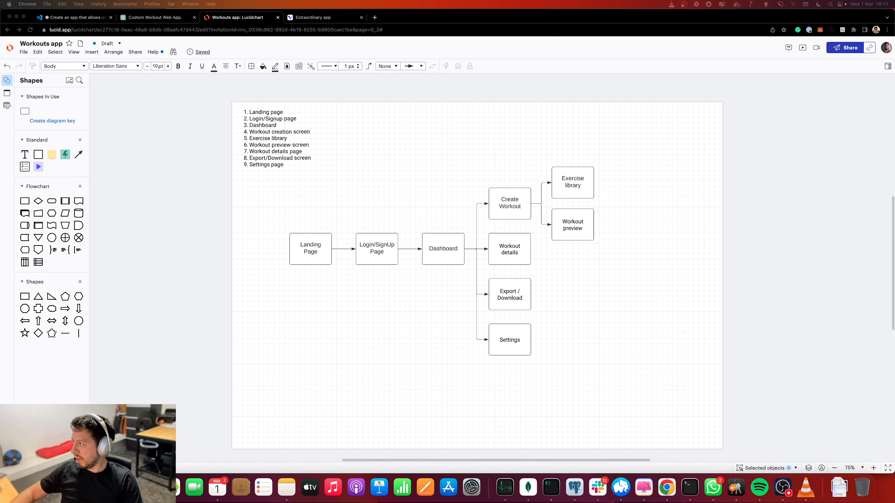
left_click(391, 218)
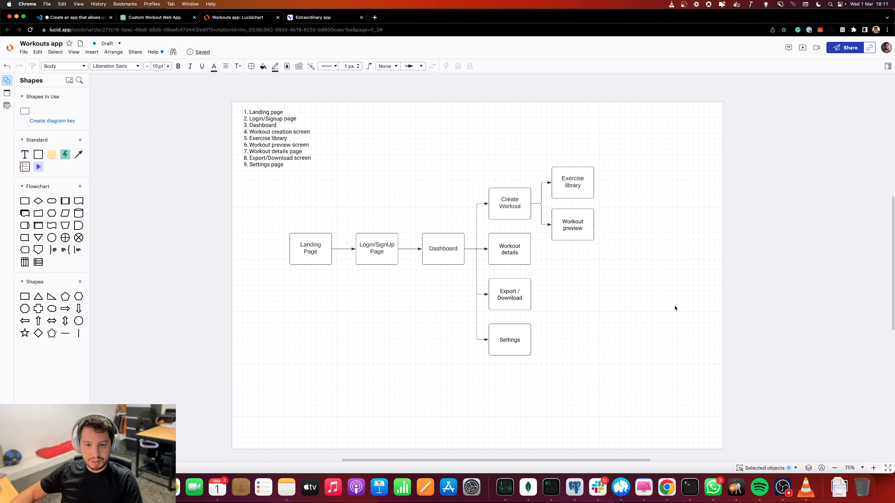
left_click_drag(655, 356, 401, 137)
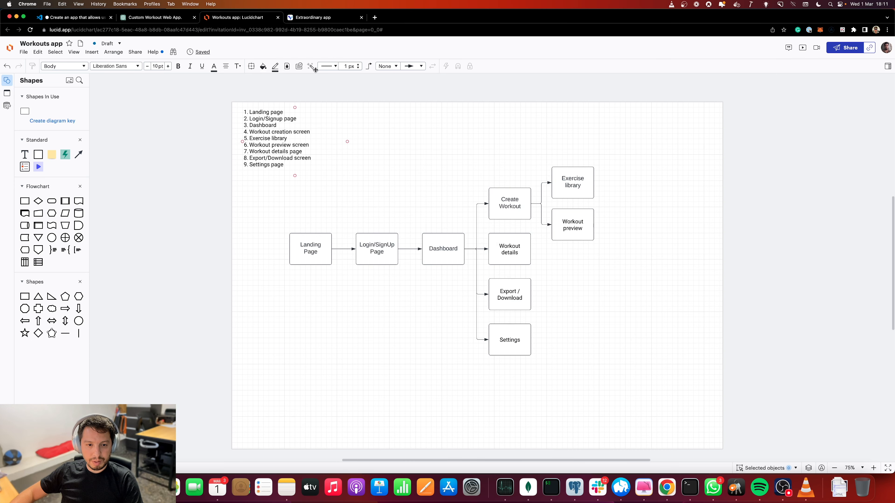
Switch to the Extraordinary app project in Visily, create a new board and open its screen template selection.
left_click(315, 19)
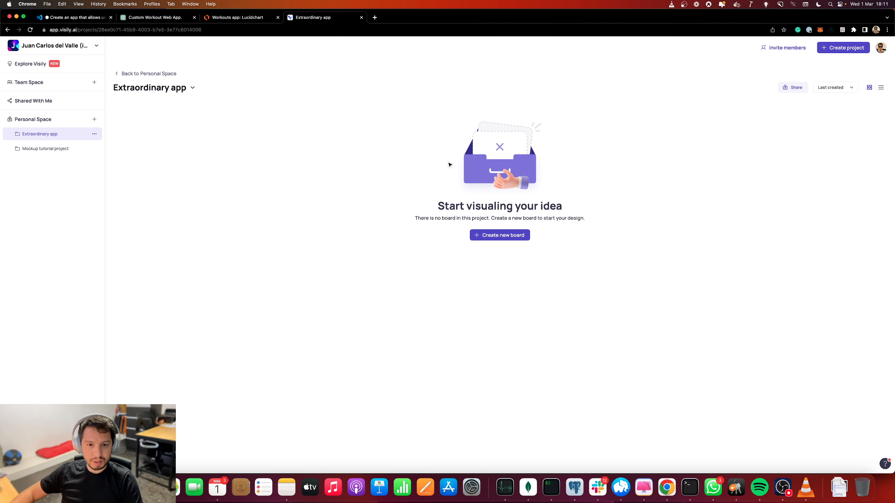
left_click(524, 235)
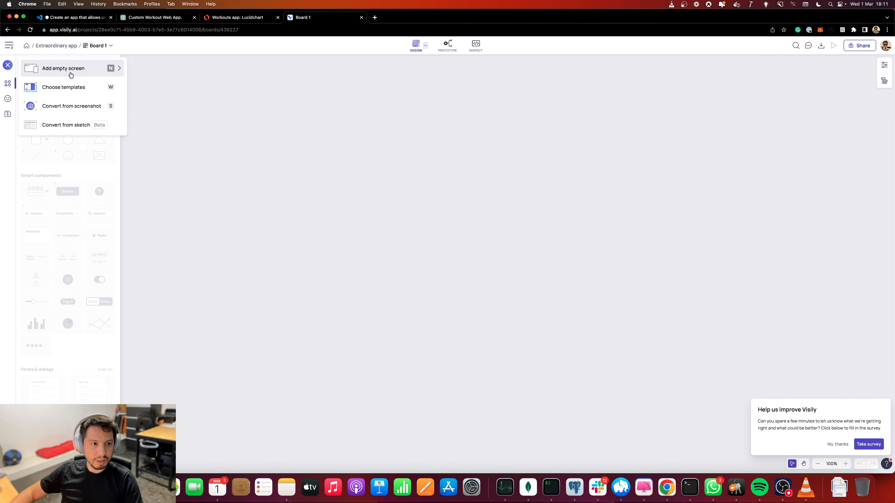
left_click(83, 89)
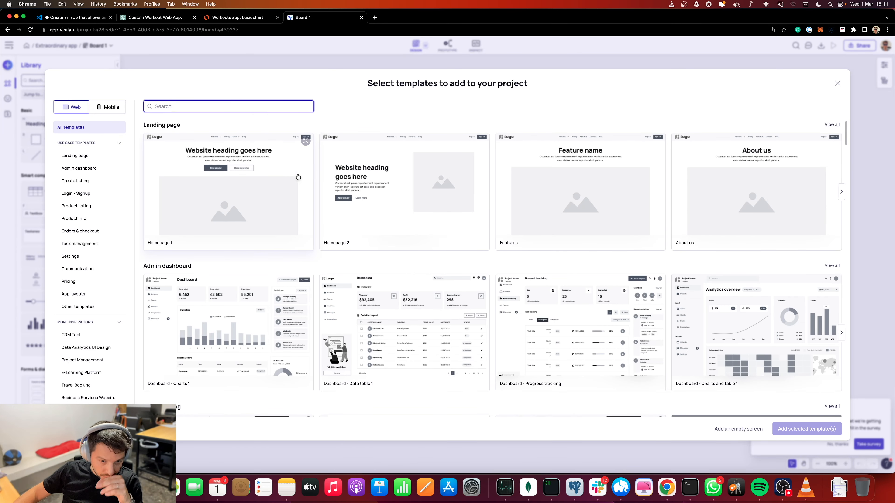
Search the web templates for "sign in" and add the Sign in 1 template to the board.
type("si")
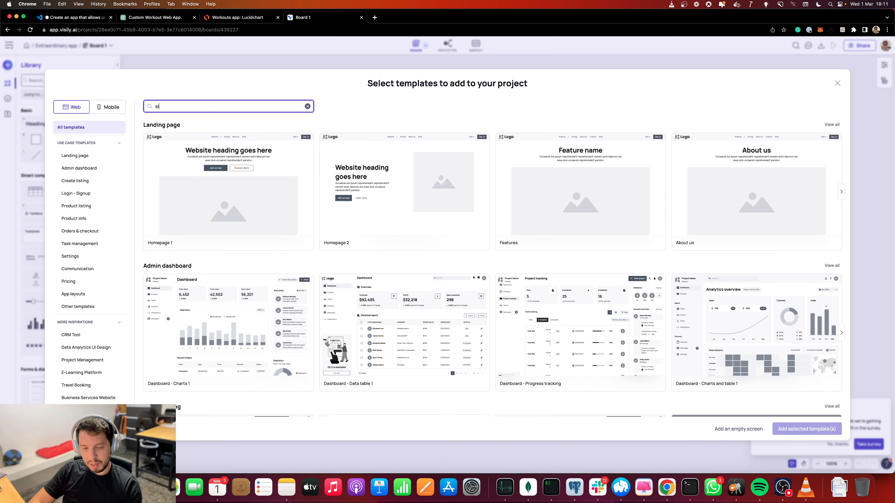
type("gn in")
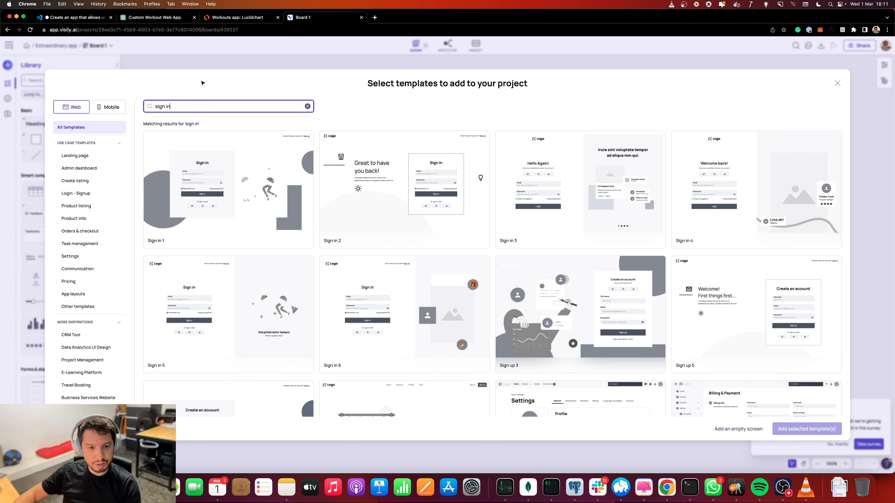
scroll(498, 261, "down", 20)
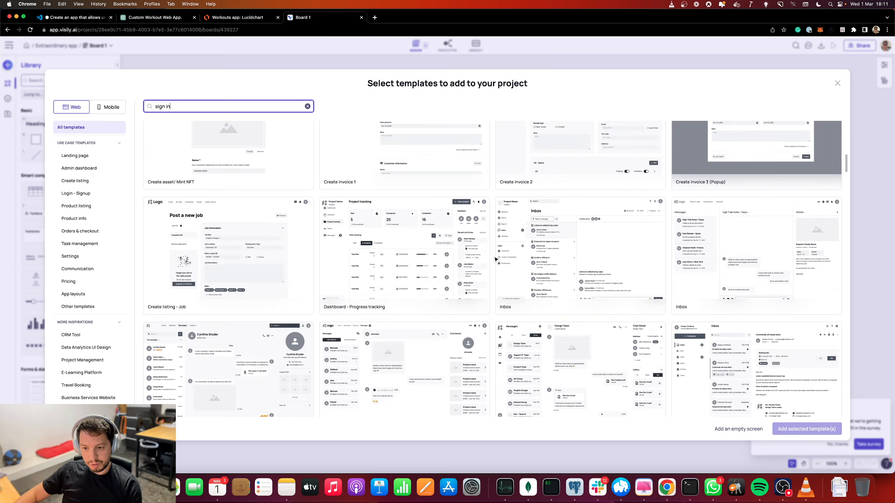
scroll(706, 279, "up", 4)
scroll(708, 279, "down", 15)
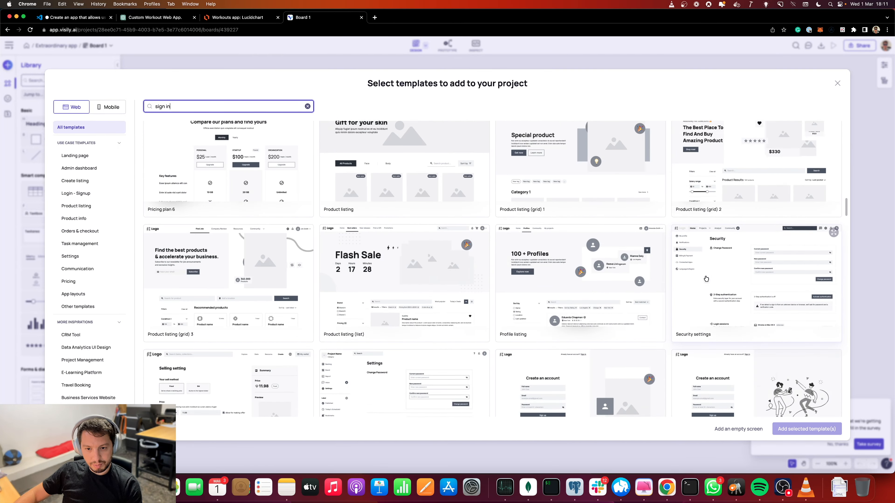
scroll(706, 279, "up", 20)
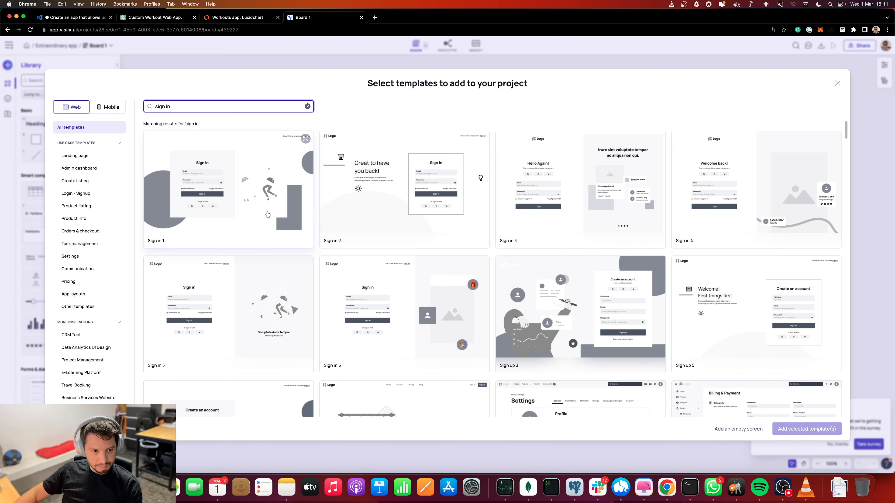
left_click(236, 191)
left_click(807, 429)
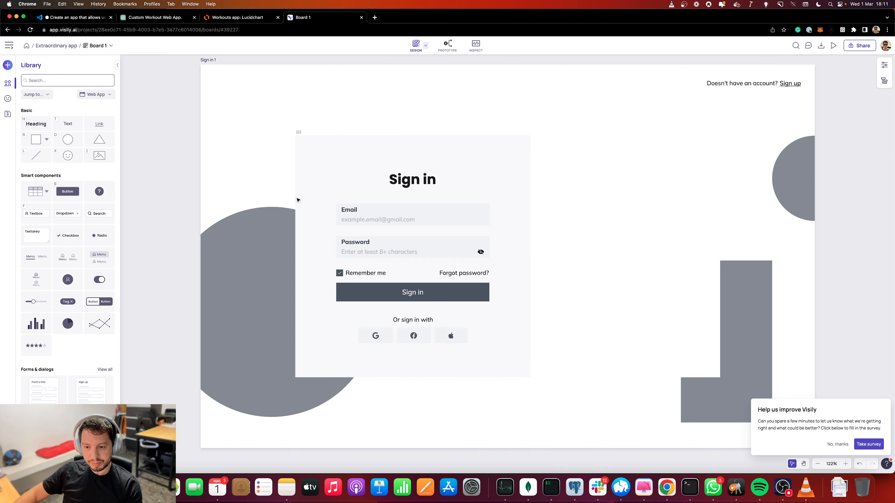
scroll(218, 197, "down", 4)
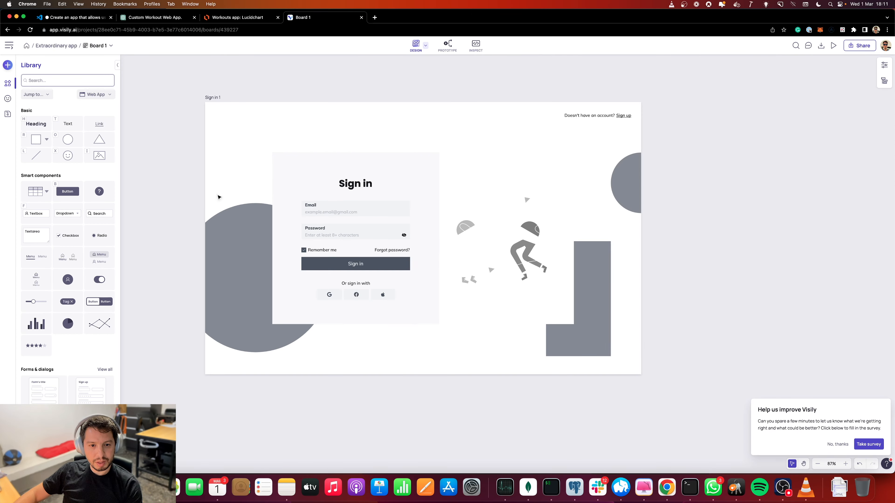
scroll(218, 198, "up", 4)
scroll(274, 211, "down", 1)
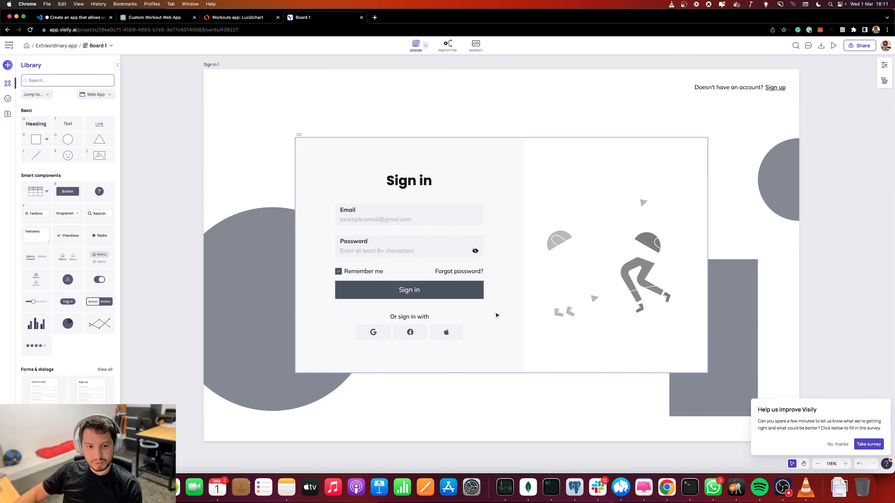
scroll(489, 284, "down", 1)
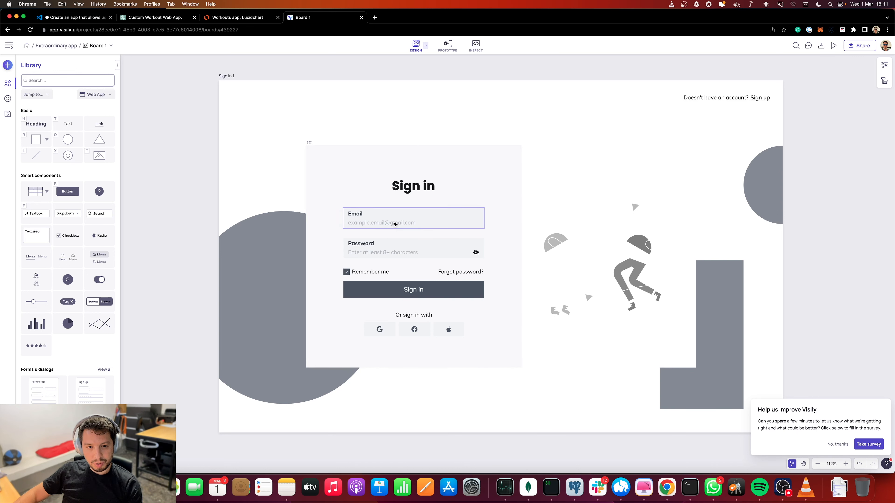
Delete the Password field and the "Or sign in with" label with its three social sign-in buttons from the sign-in form.
left_click(429, 258)
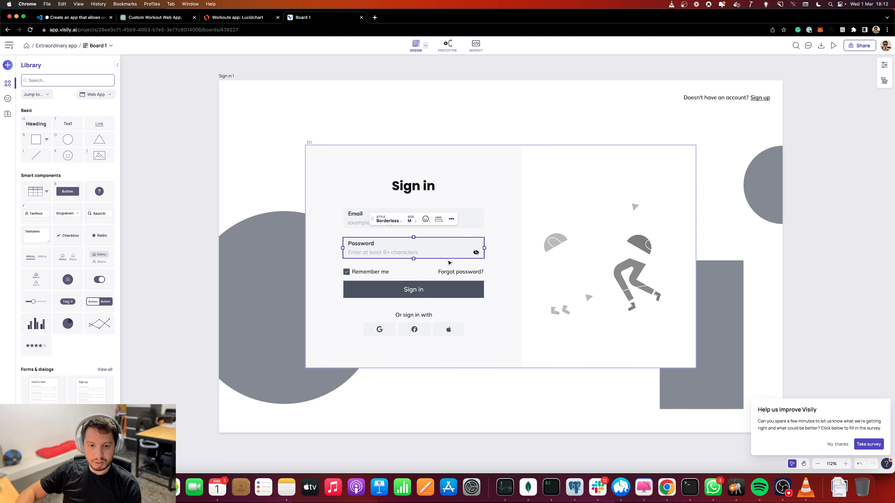
key("BackSpace")
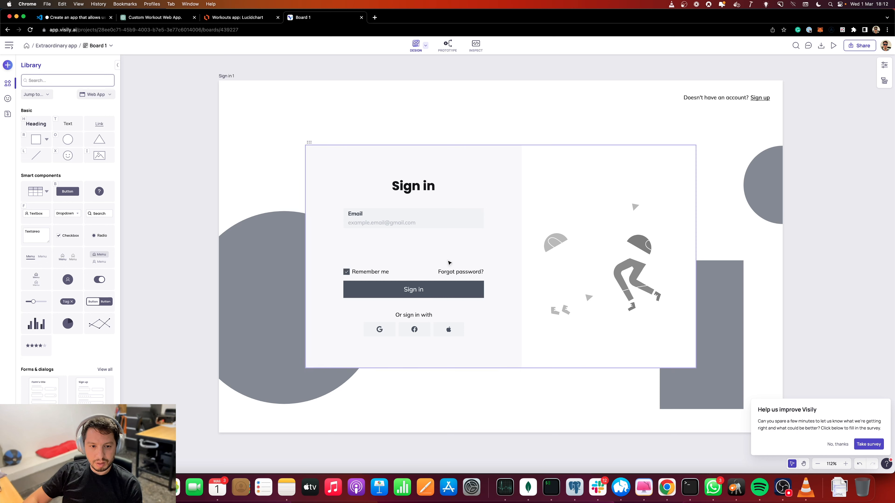
left_click(387, 333)
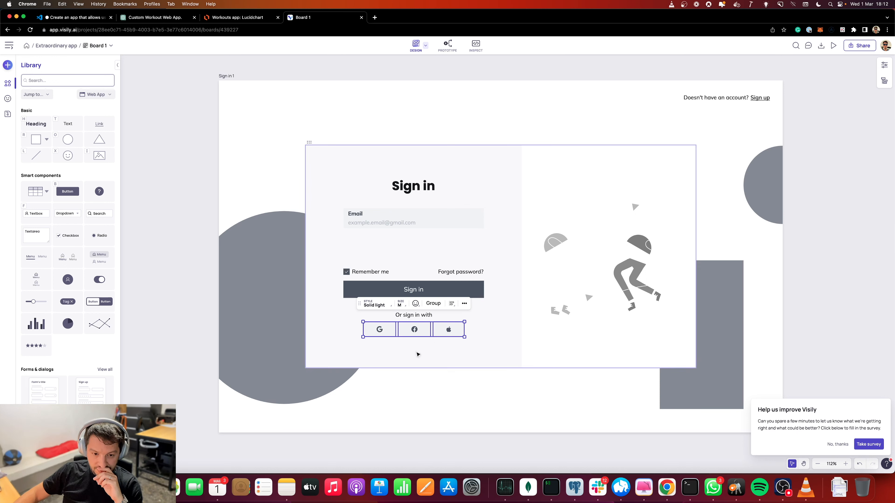
left_click(414, 317, "shift")
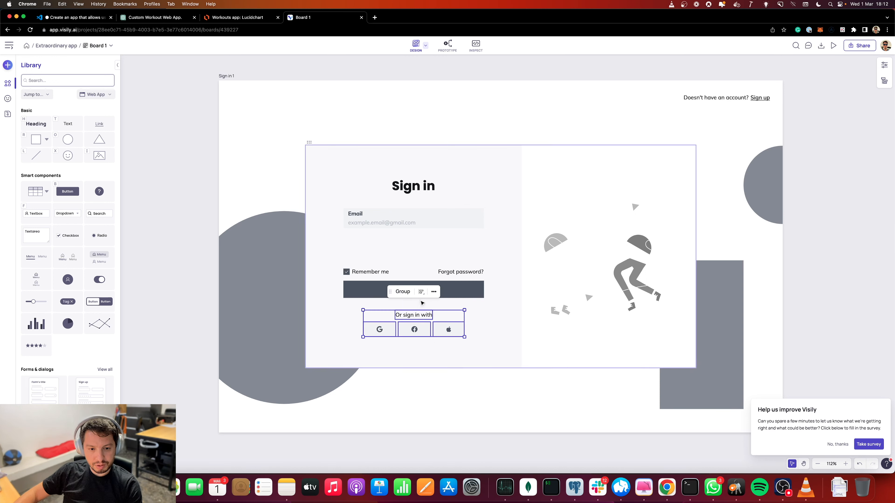
key("BackSpace")
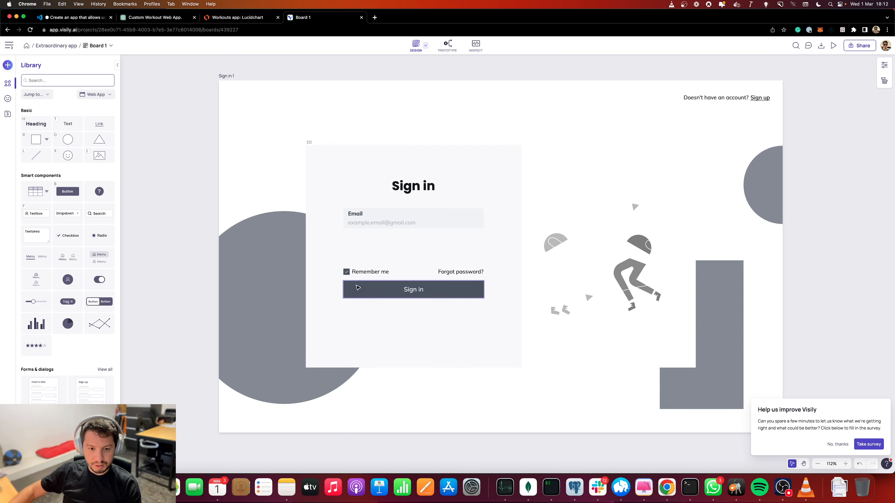
Delete the "Remember me" checkbox and the "Forgot password?" link from the sign-in form.
left_click(362, 270)
left_click(456, 272, "shift")
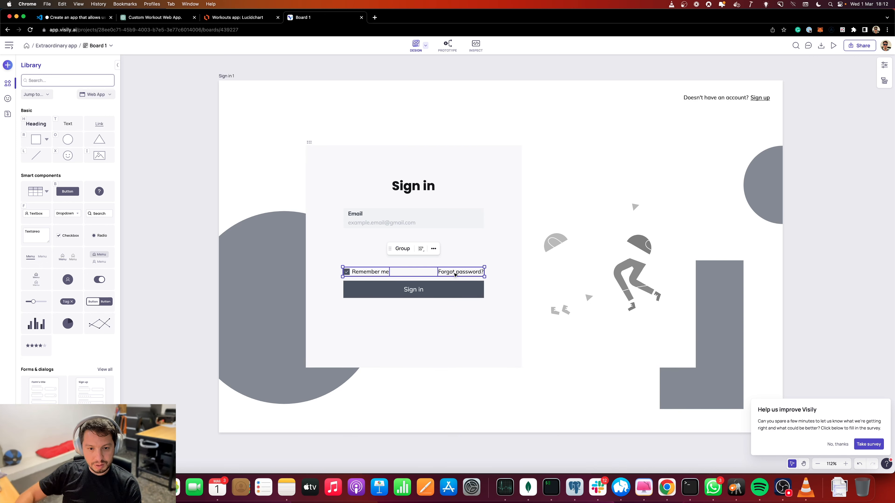
key("BackSpace")
Move the Sign in button up so it sits directly beneath the Email field, aligned with it.
left_click(429, 292)
left_click_drag(429, 292, 429, 245)
left_click(398, 252)
left_click(400, 222)
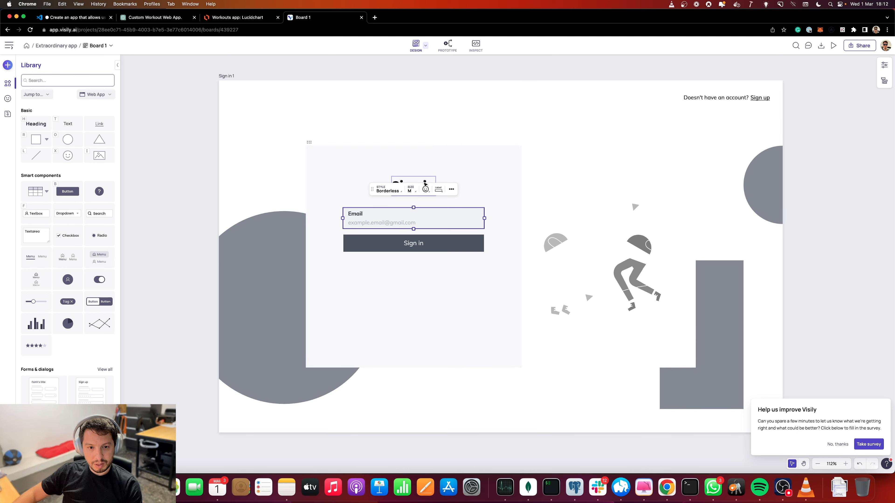
key("Escape")
left_click(445, 308)
left_click(585, 318)
left_click(842, 319)
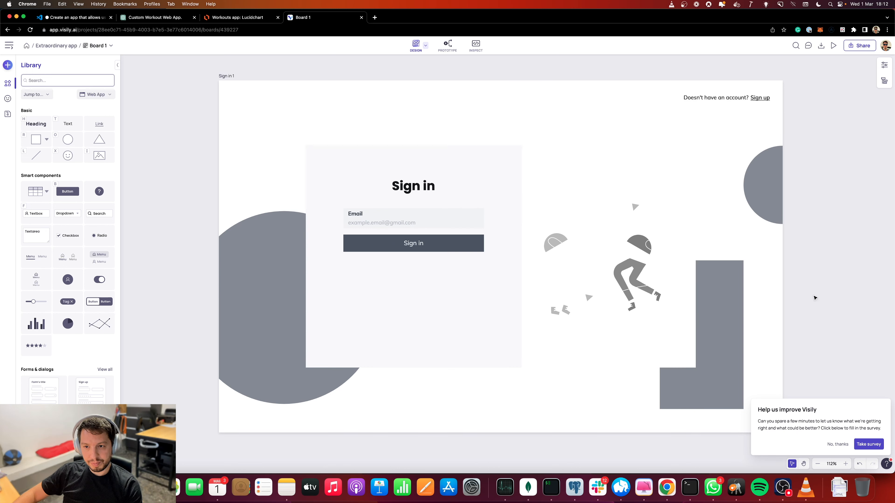
Duplicate the Sign in 1 screen and name the copy "Sign Up".
key("space")
left_click_drag(825, 294, 759, 307)
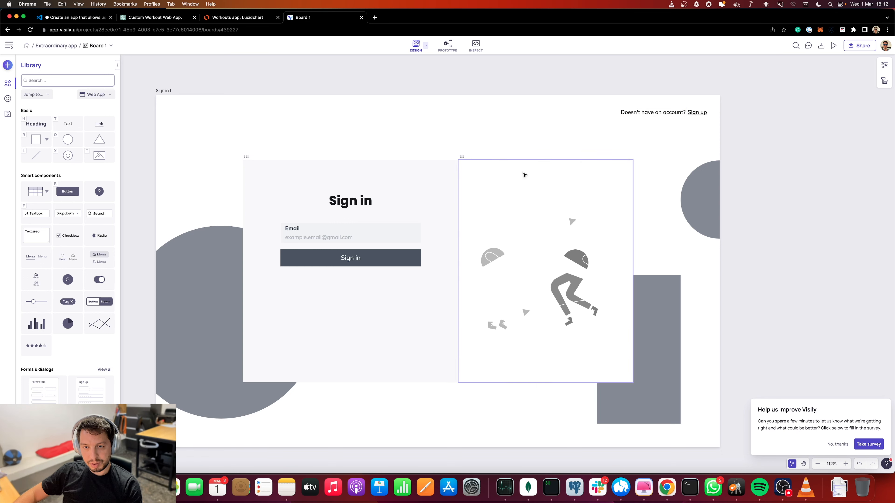
scroll(523, 172, "down", 5)
scroll(525, 190, "up", 5)
key("space")
left_click_drag(438, 101, 384, 105)
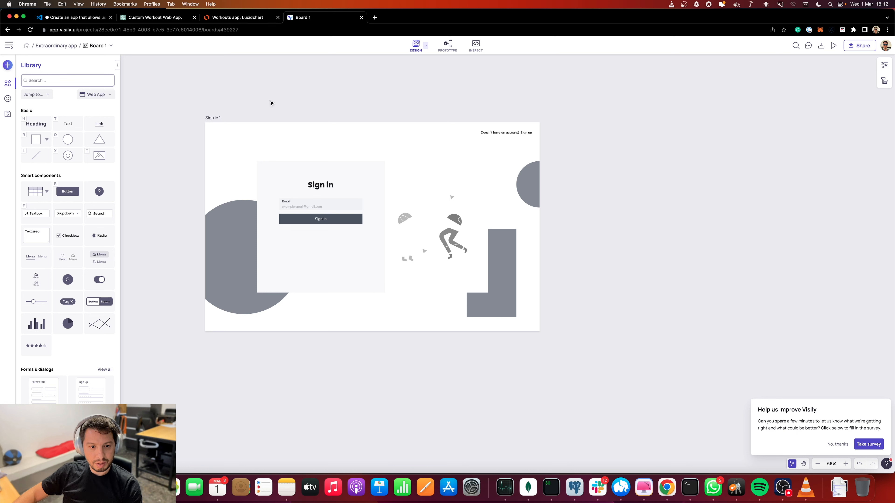
left_click(208, 119)
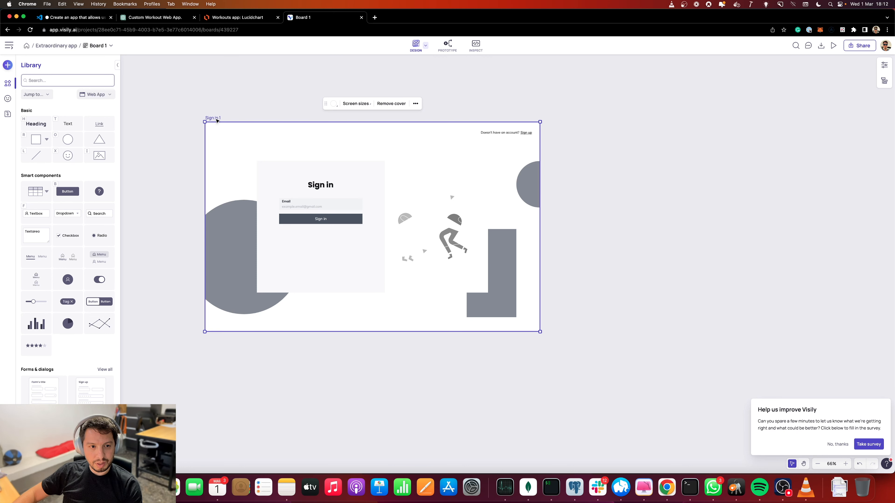
key("super+d")
double_click(568, 118)
type("Sign U")
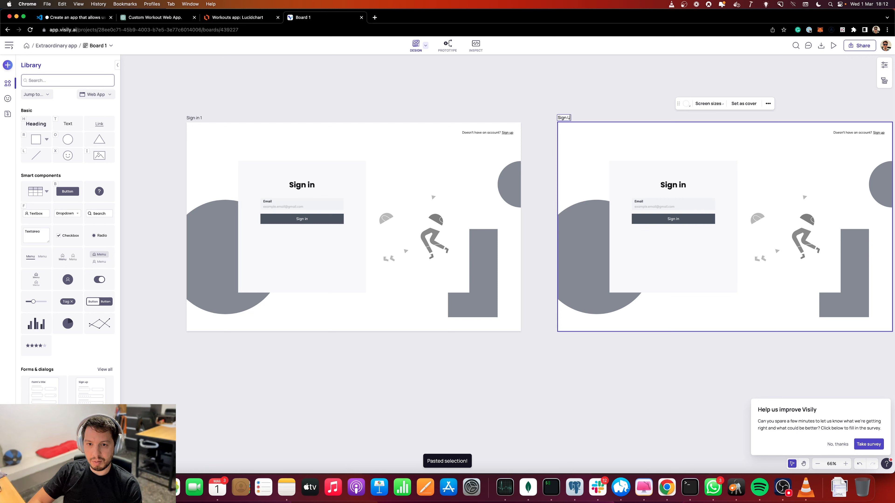
type("p")
Change the form heading and the button label on the Sign Up screen to "Sign up".
left_click(685, 188)
double_click(691, 190)
type("up")
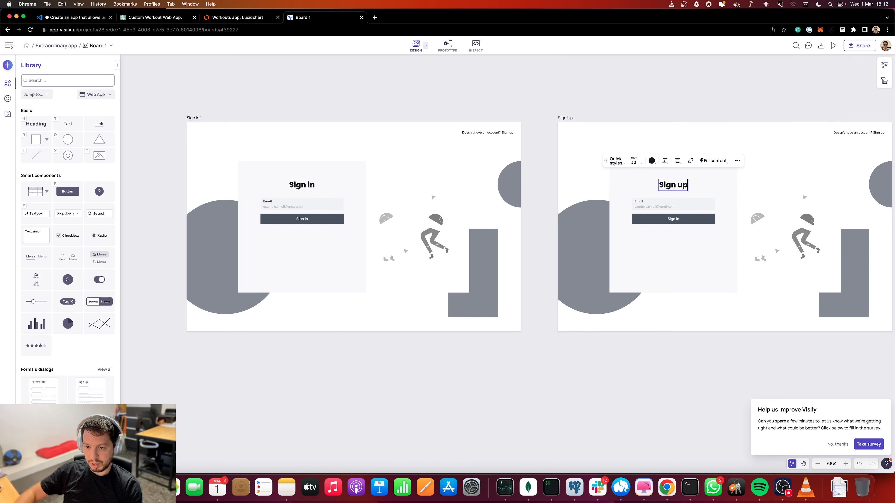
left_click(697, 201)
double_click(683, 221)
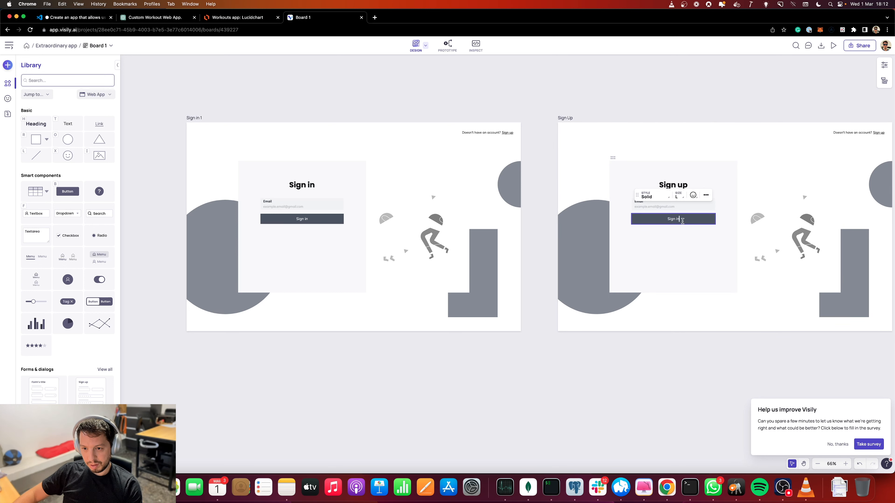
key("BackSpace")
key("BackSpace")
type("up")
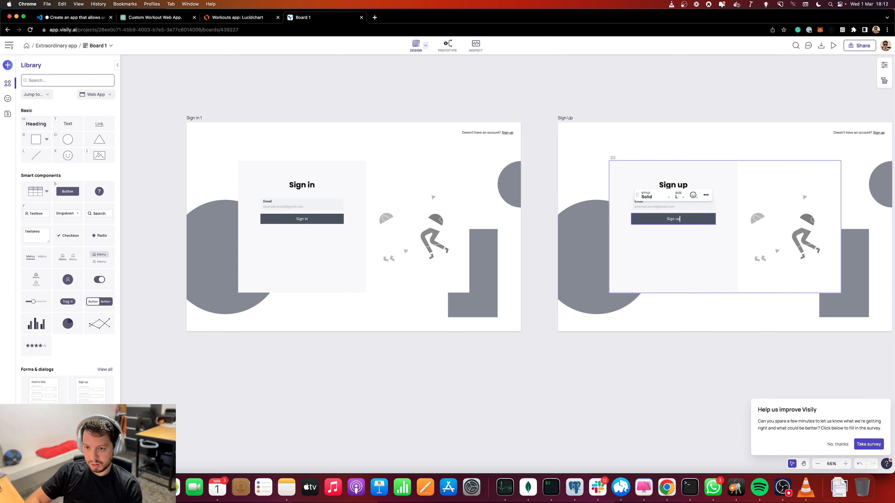
left_click(705, 113)
Change the account prompt on the Sign Up screen to "Already have an account?" and its link text to "Sign in".
scroll(740, 127, "right", 5)
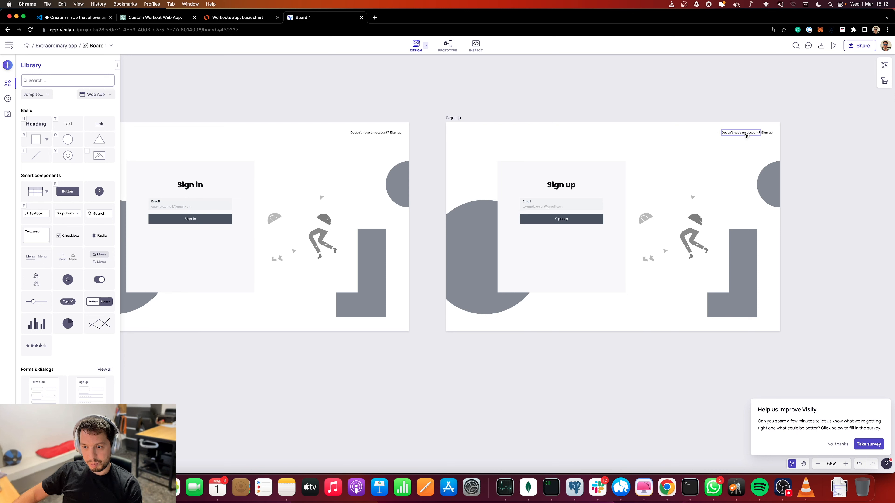
left_click(748, 134)
double_click(751, 136)
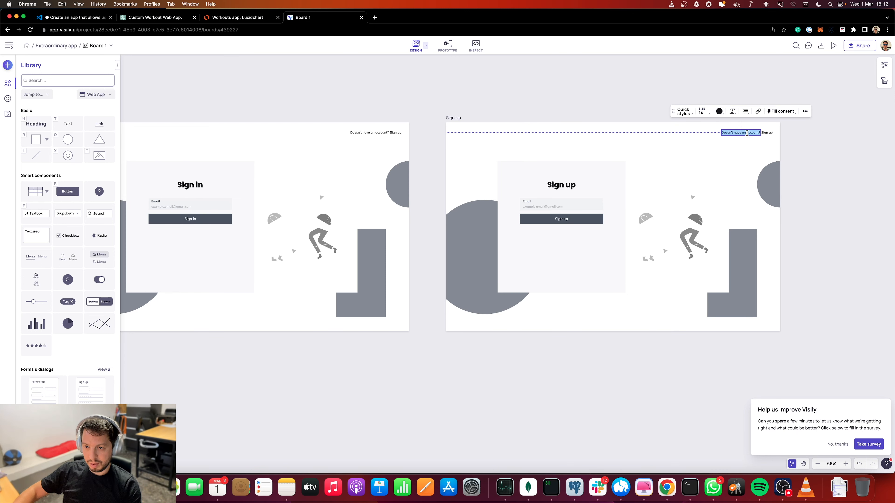
type("Already have an")
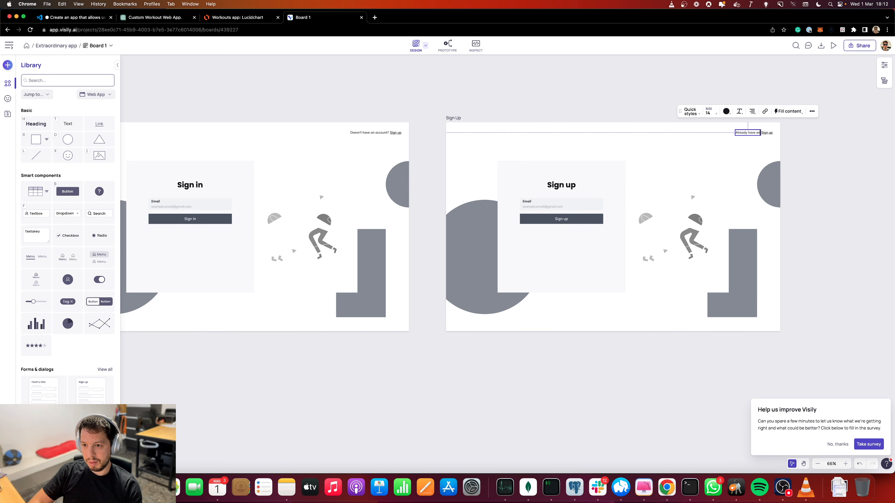
type(" account?")
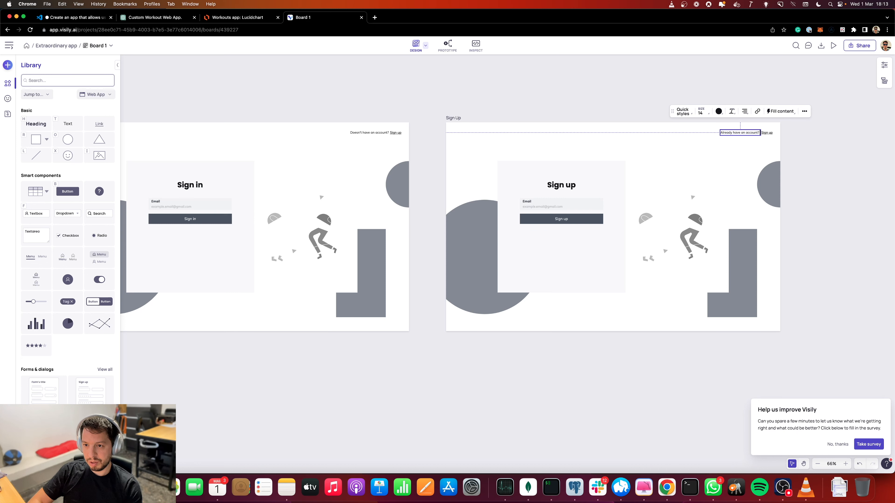
double_click(770, 134)
type("in")
left_click(611, 211)
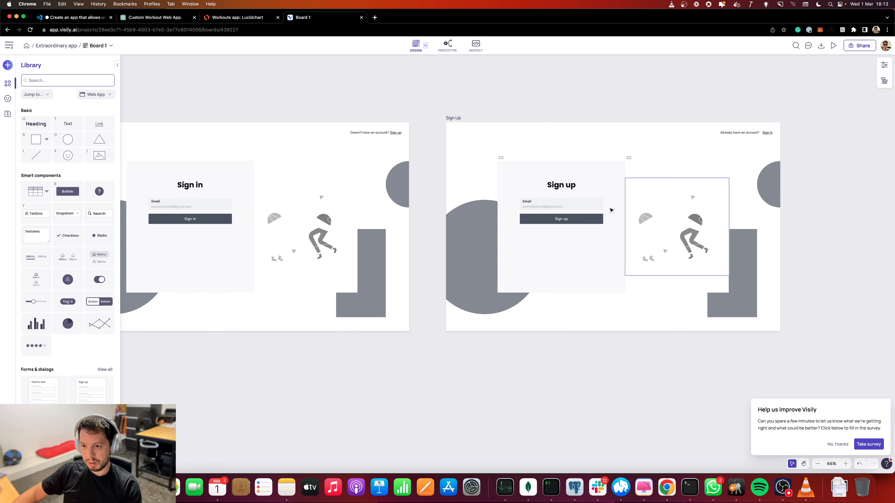
key("space")
left_click_drag(293, 83, 380, 94)
key("space")
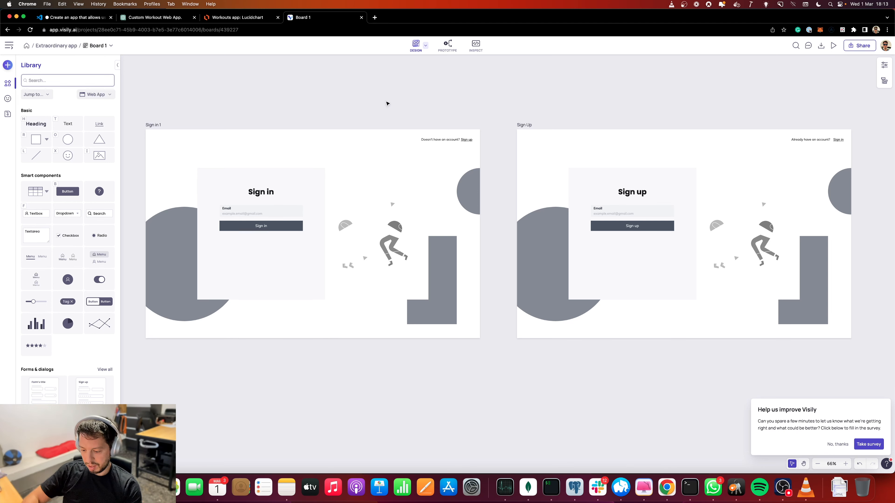
Search the web for "firebase auth email link" in a new browser tab and open Firebase's guide on email link authentication in JavaScript.
key("super+t")
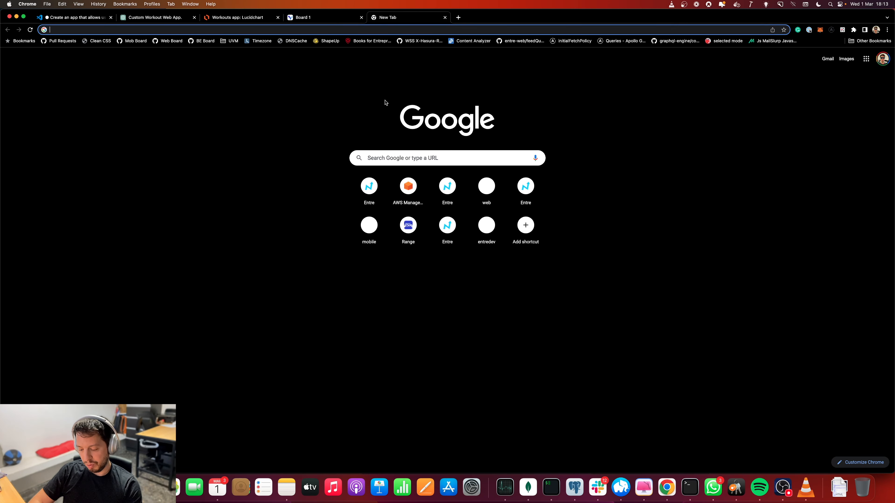
type("fir")
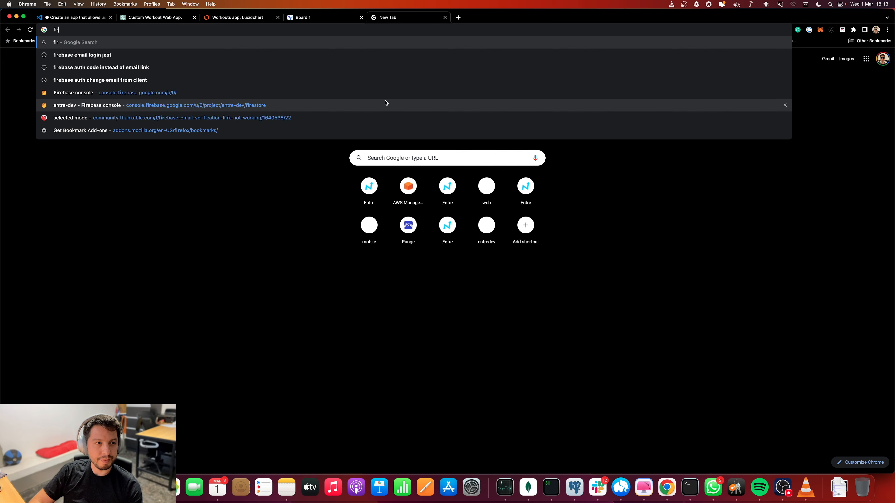
type("ebase auth em")
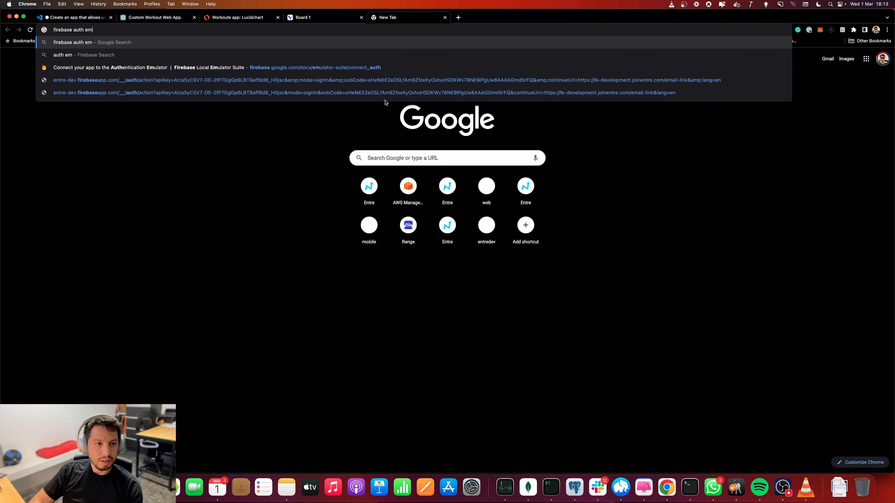
type("ail link")
key("Return")
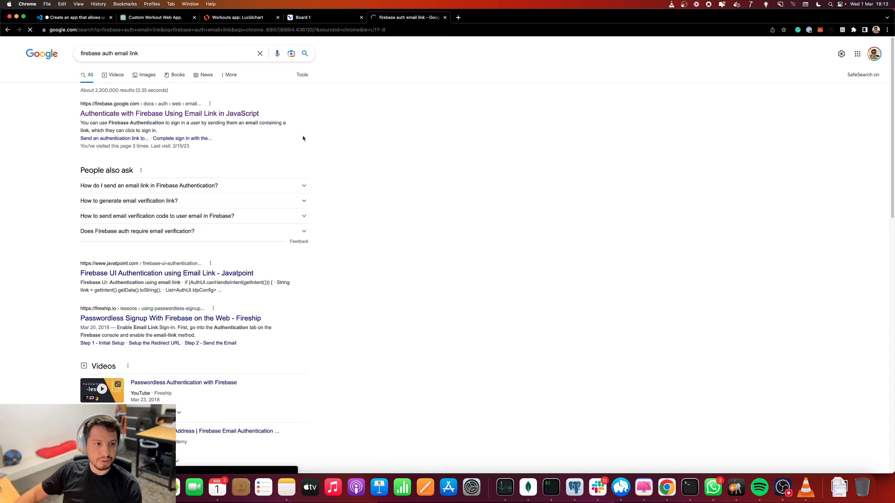
left_click(200, 116)
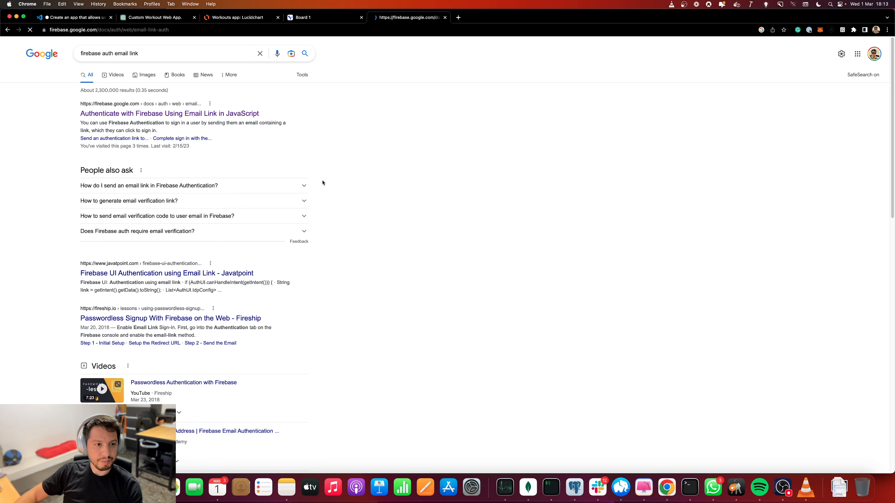
Examine the Firebase guide's sections on enabling email link sign-in, sending the authentication link and completing sign-in on a web page.
scroll(365, 261, "down", 10)
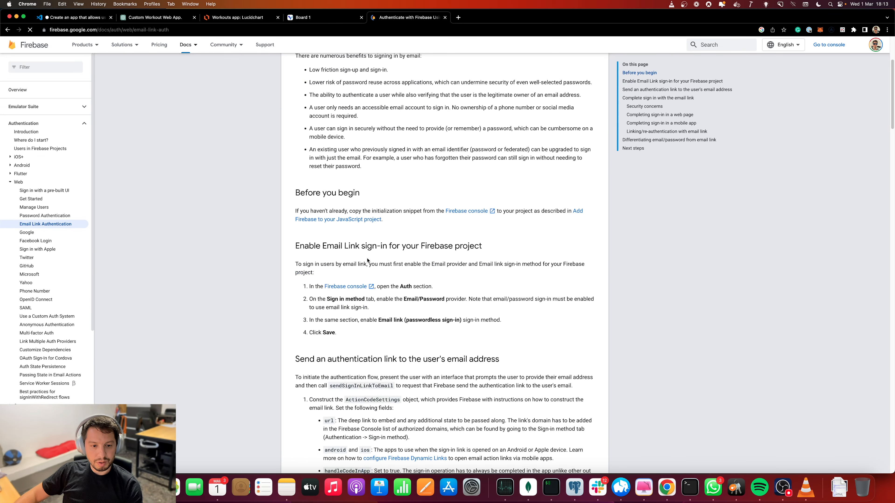
scroll(365, 261, "down", 2)
scroll(362, 259, "down", 5)
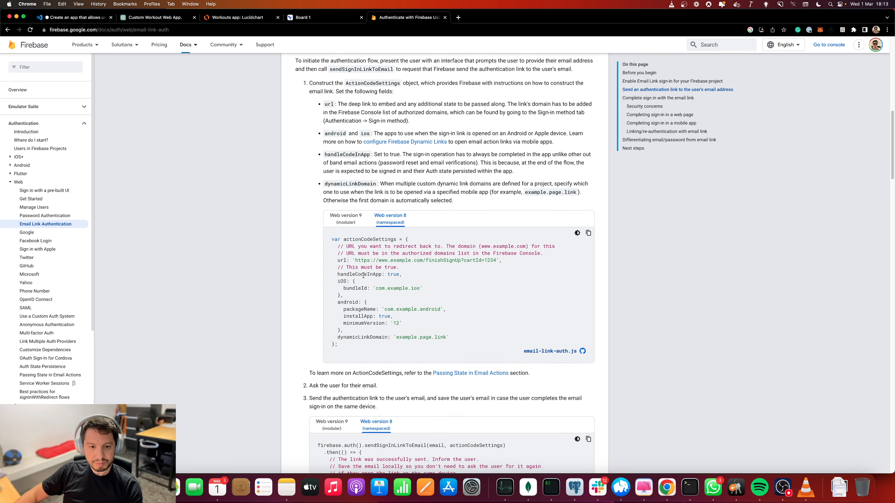
scroll(366, 273, "down", 10)
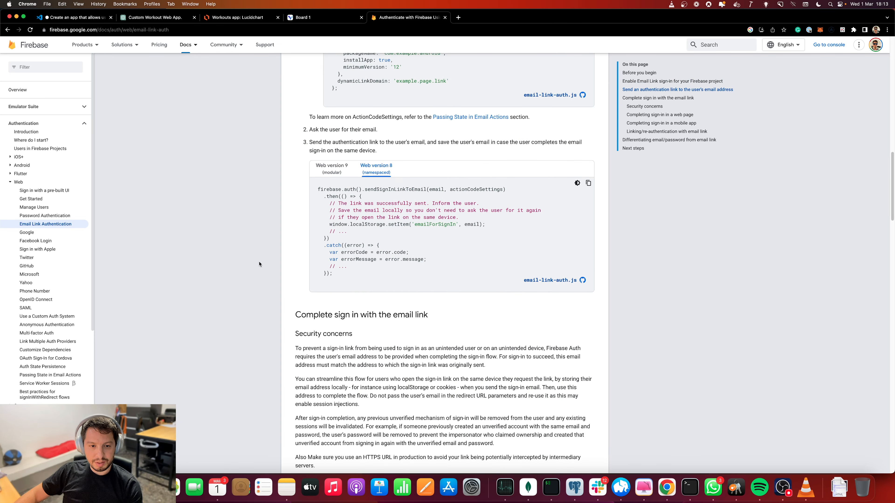
scroll(271, 308, "down", 13)
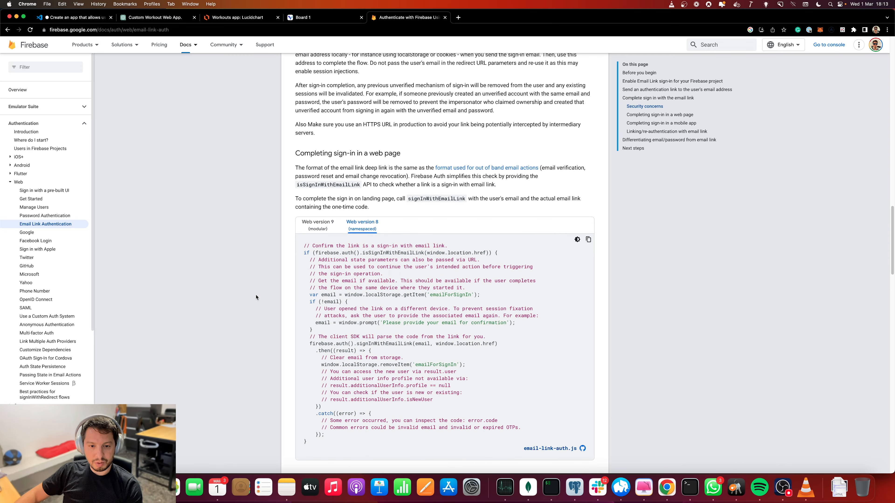
scroll(256, 298, "down", 3)
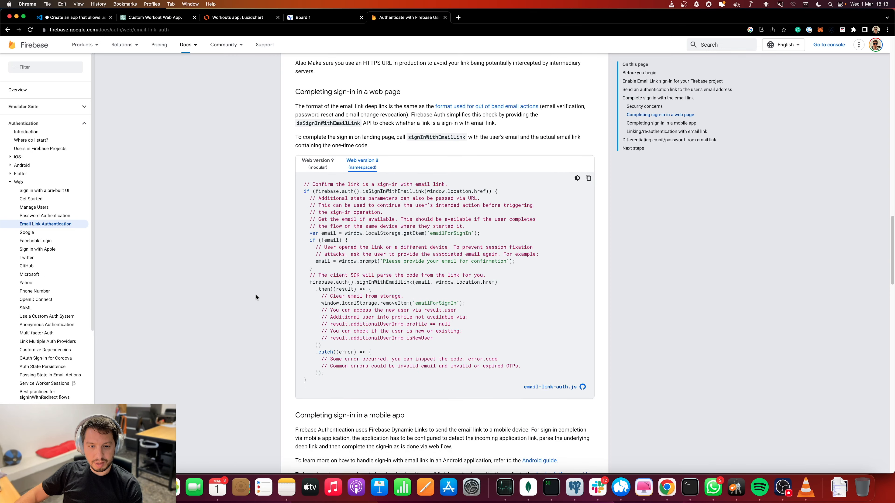
scroll(257, 297, "up", 20)
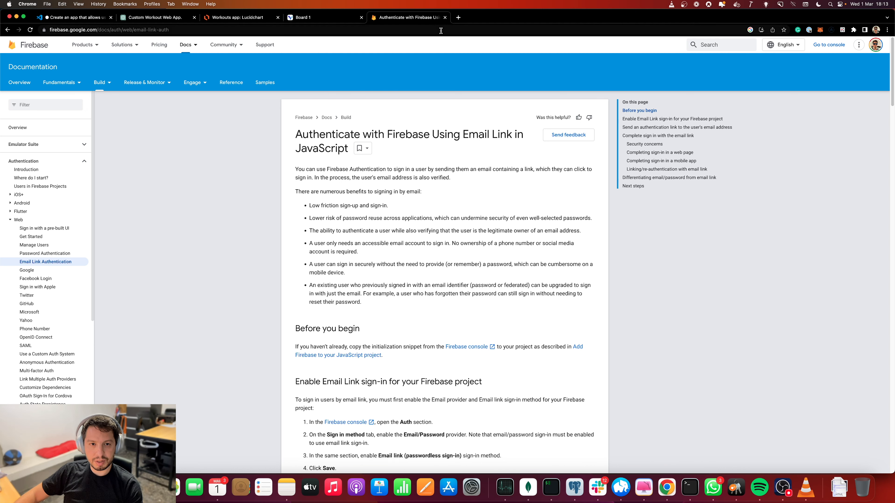
Close the Firebase guide and search the web for "magic link" in a new browser tab.
left_click(445, 17)
key("super+t")
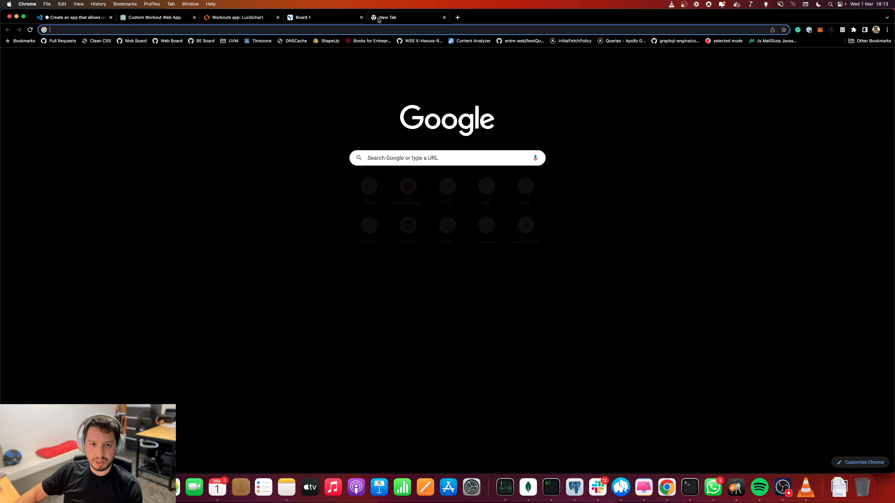
type("magic")
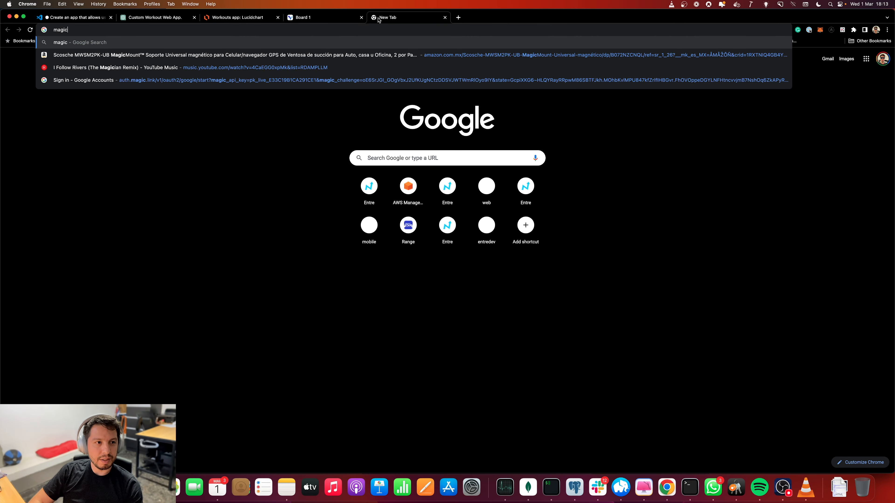
type(" link")
key("Return")
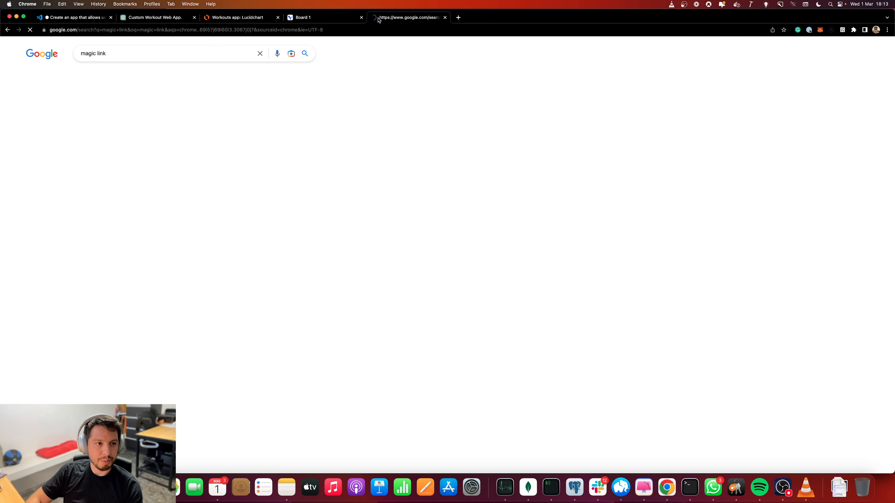
Open the Magic website from the search results, examine its homepage's wallet login widget and setup sections, and close the site.
left_click(98, 113)
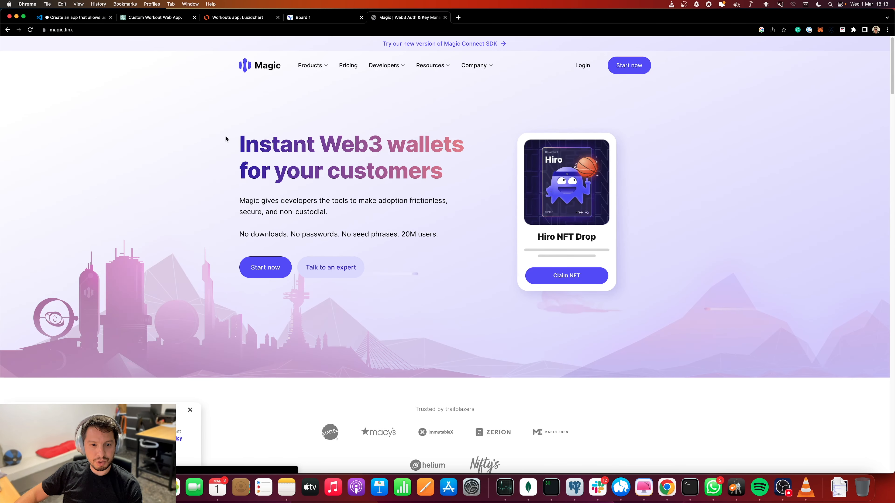
scroll(447, 292, "down", 10)
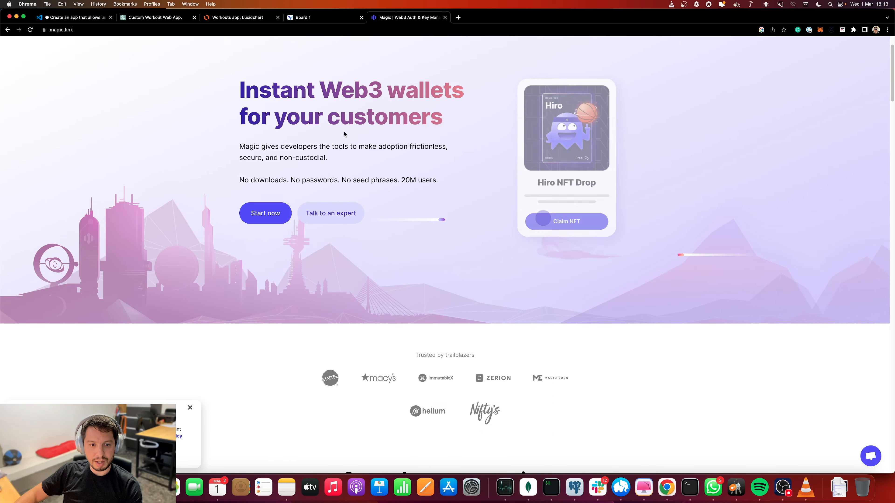
scroll(450, 295, "down", 9)
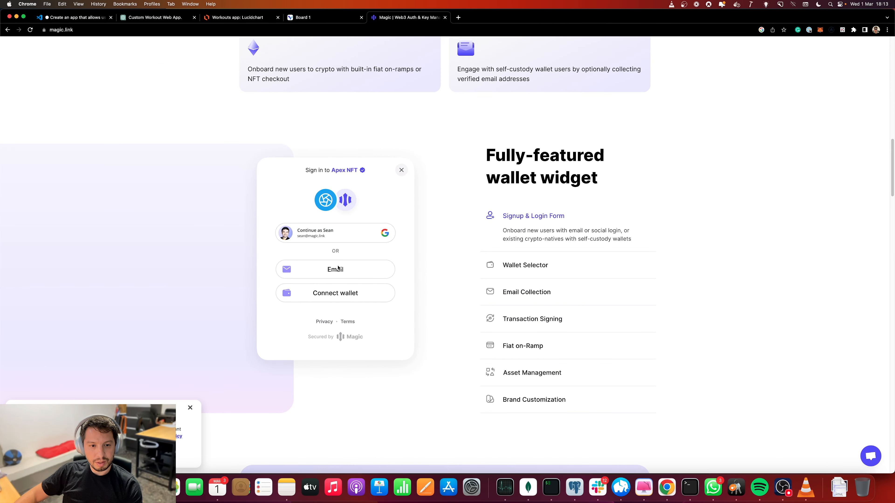
scroll(486, 294, "down", 10)
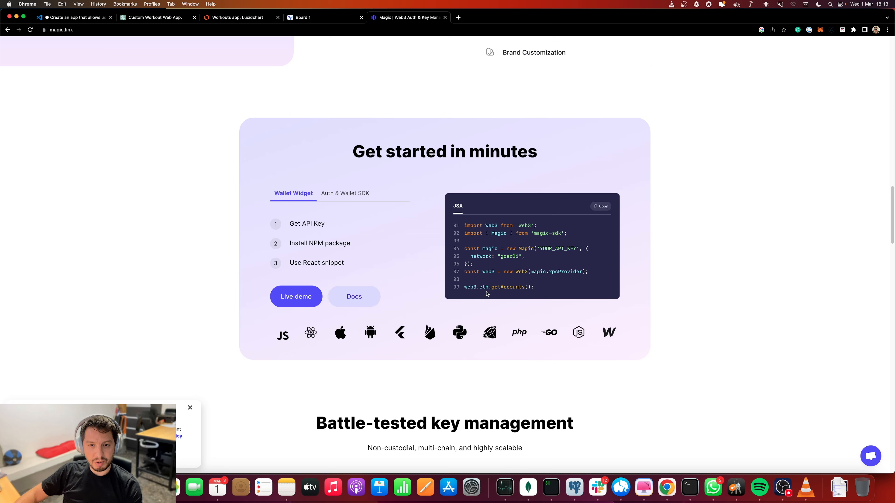
scroll(487, 294, "down", 10)
scroll(492, 292, "up", 20)
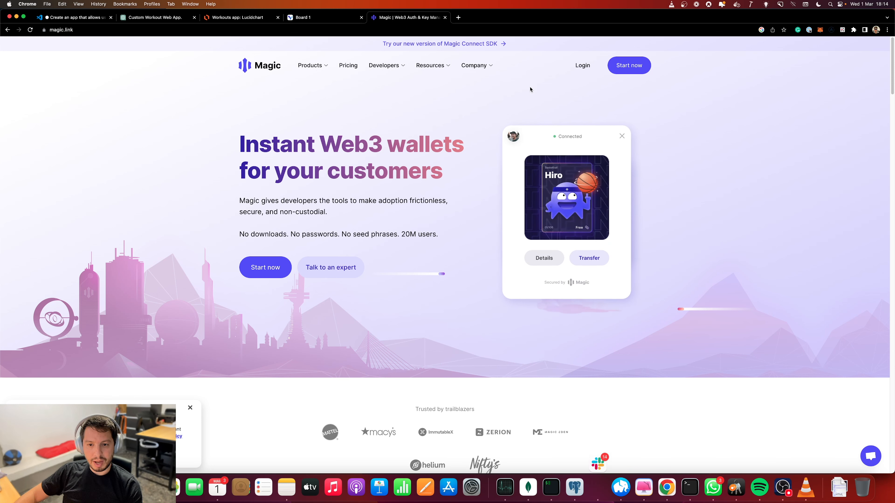
key("super+w")
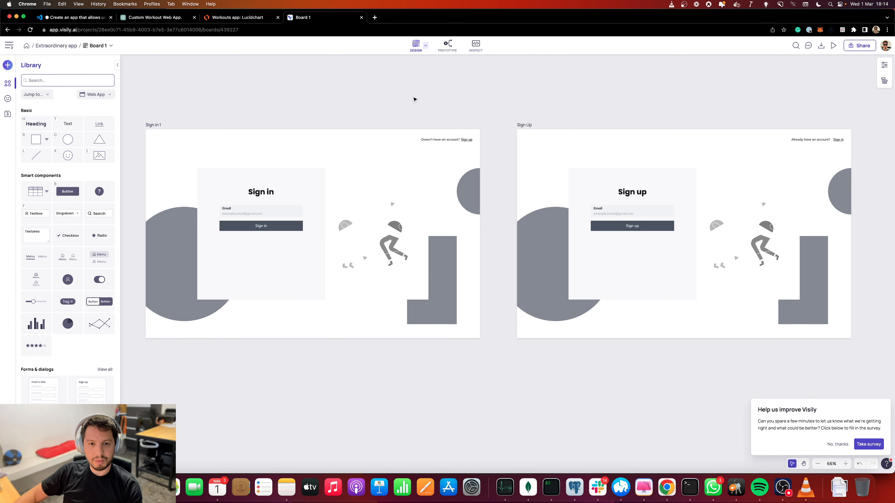
Review the workout app flow diagram in Lucidchart and read the Dashboard screen description in the ChatGPT screen list.
left_click(236, 17)
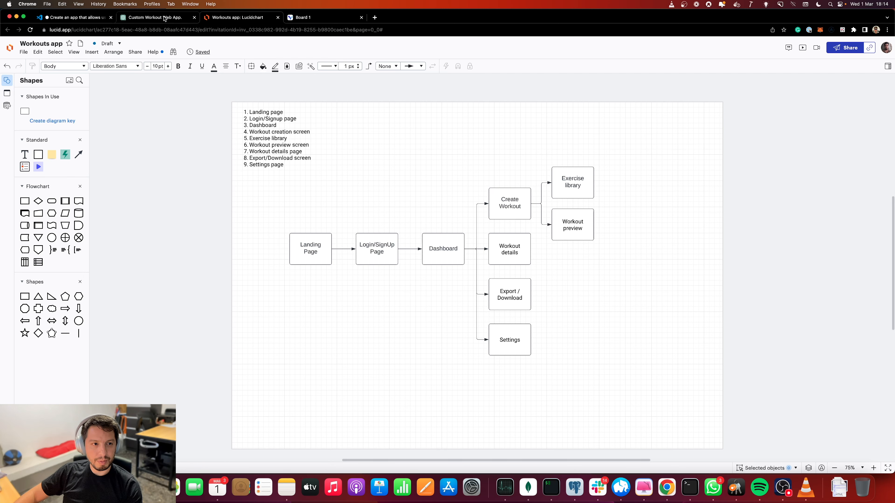
left_click(155, 18)
scroll(378, 203, "up", 2)
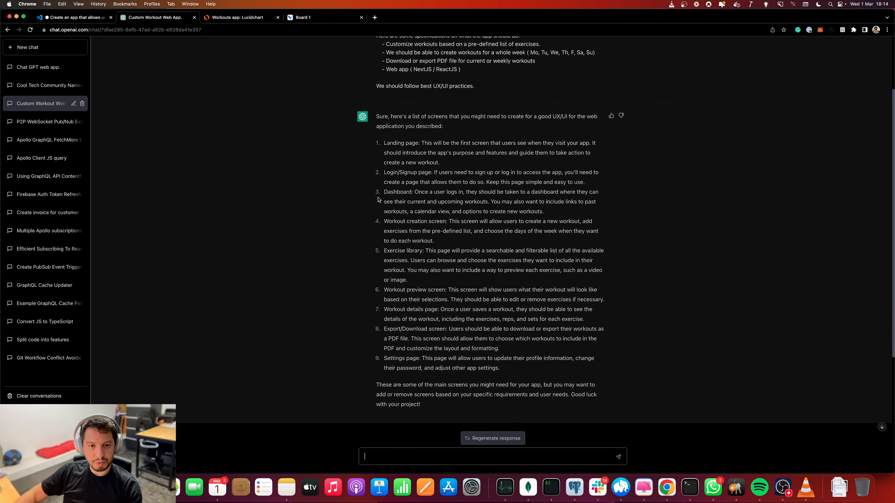
left_click_drag(385, 191, 588, 208)
left_click(442, 200)
double_click(402, 202)
left_click_drag(403, 202, 476, 201)
left_click(415, 203)
left_click_drag(379, 206, 564, 213)
double_click(438, 204)
left_click(476, 204)
left_click(562, 213)
triple_click(392, 193)
left_click(391, 193)
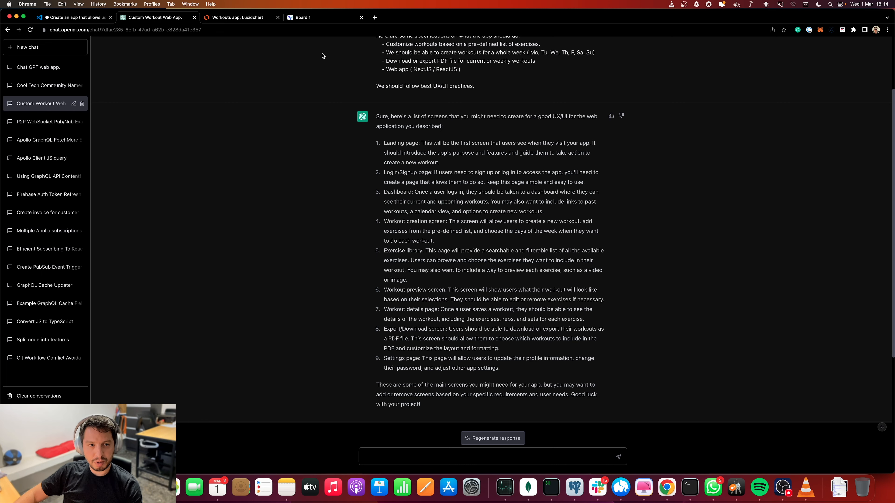
Return to the Visily board and open the template chooser for adding a new web screen.
left_click(317, 17)
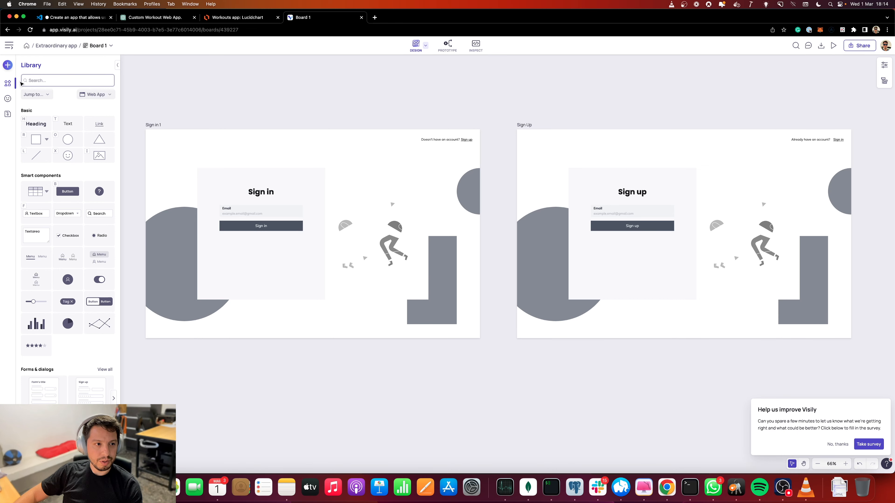
left_click(7, 65)
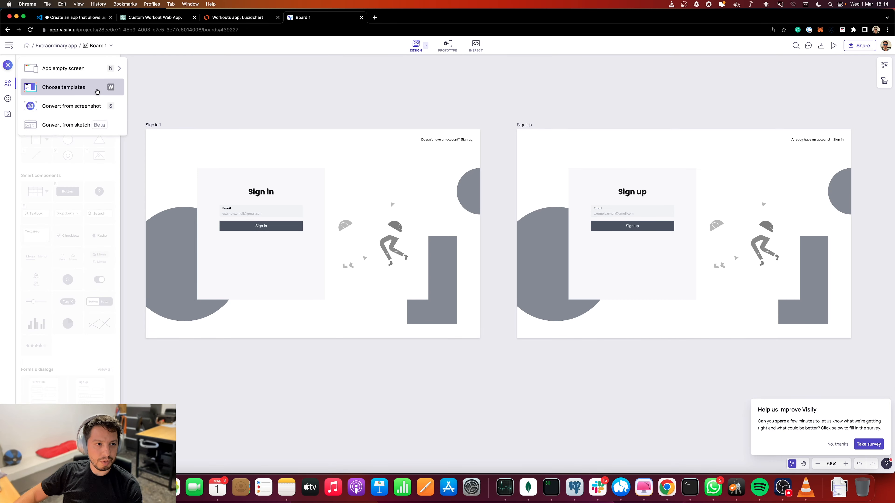
left_click(97, 91)
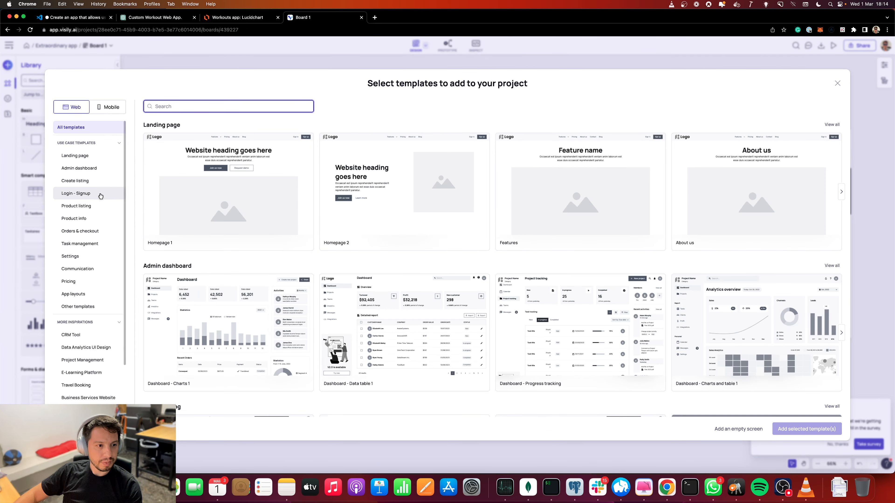
scroll(100, 236, "down", 3)
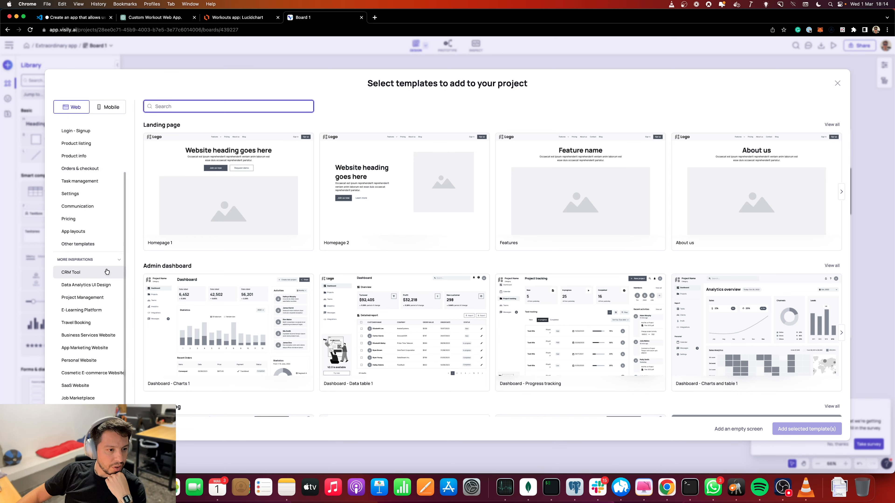
Examine the inspiration template sets, including Travel Booking, CRM Tool, Data Analytics UI Design, Project Management, E-Learning Platform and the website collections.
left_click(99, 328)
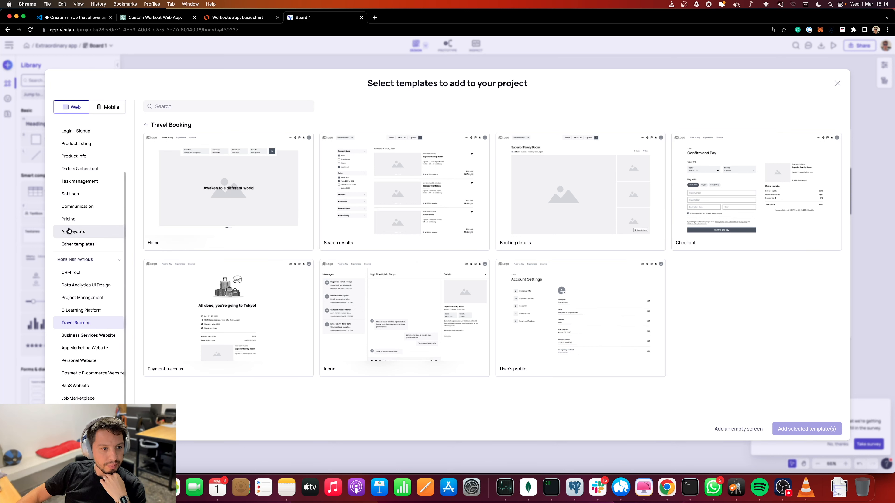
left_click(88, 274)
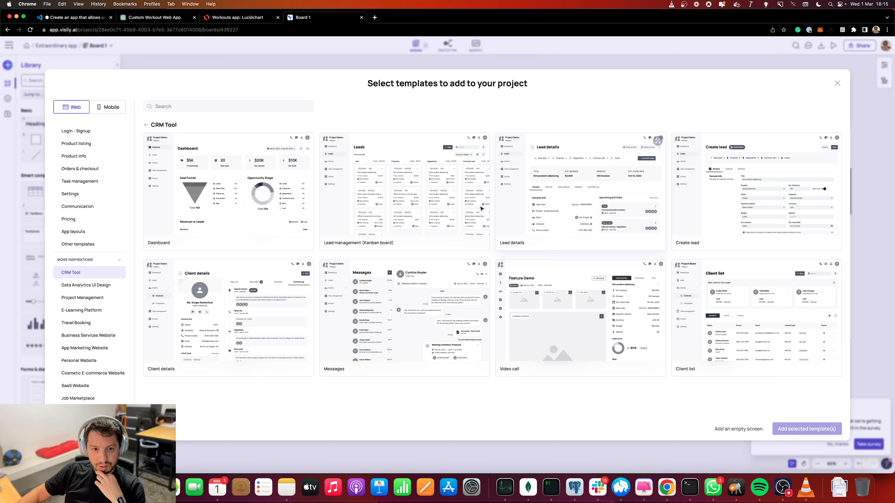
left_click(88, 286)
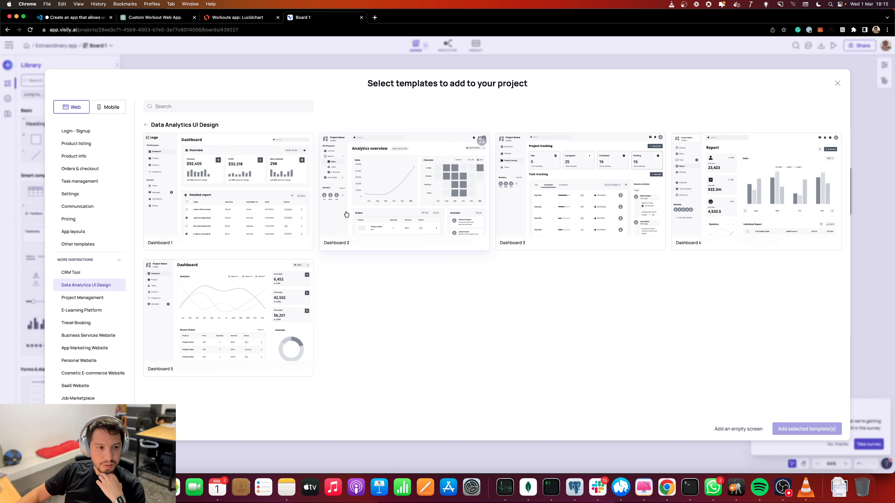
left_click(82, 298)
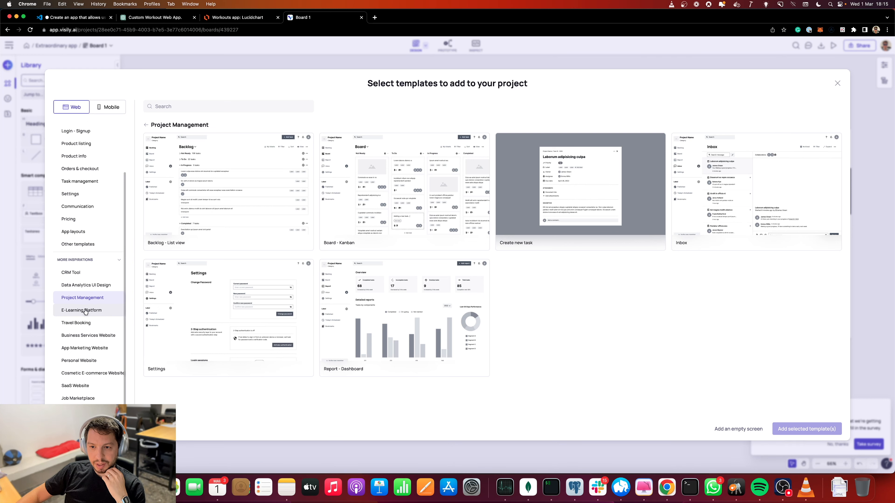
left_click(85, 310)
left_click(86, 299)
left_click(86, 310)
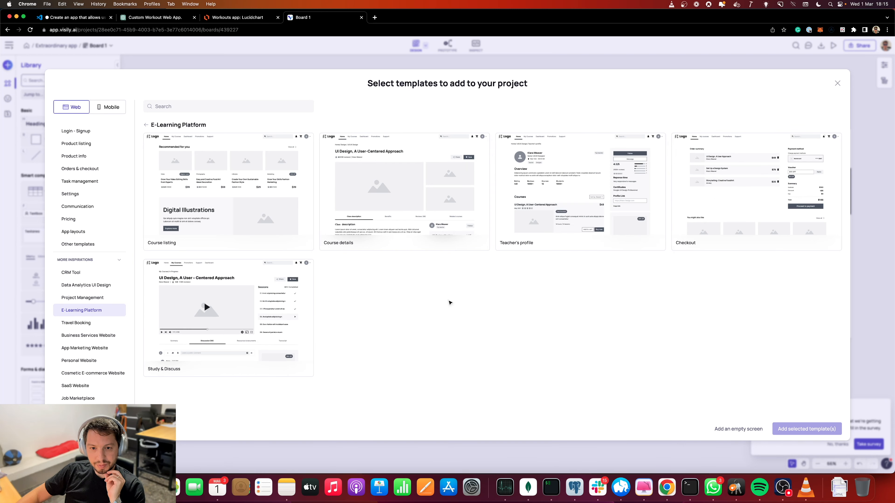
left_click(90, 323)
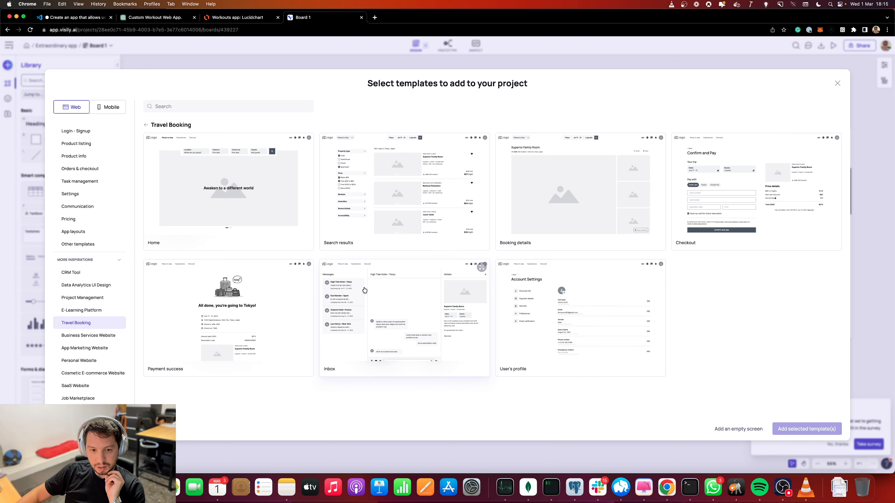
left_click(85, 337)
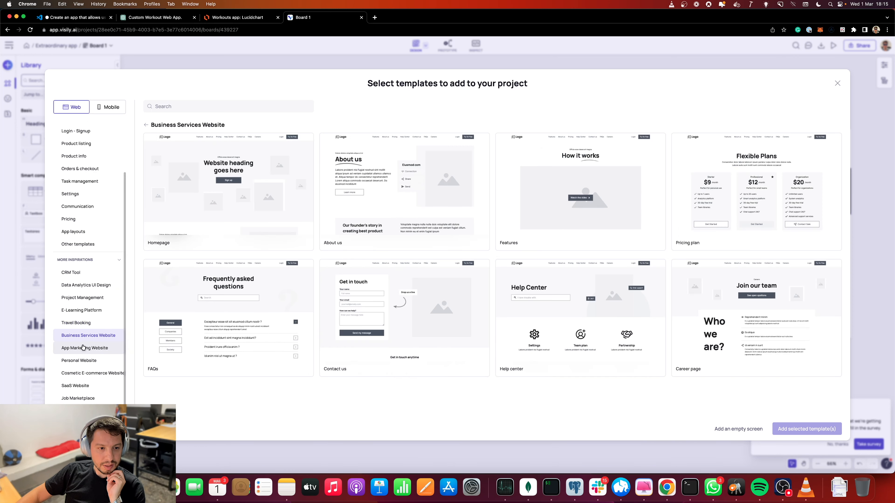
left_click(83, 348)
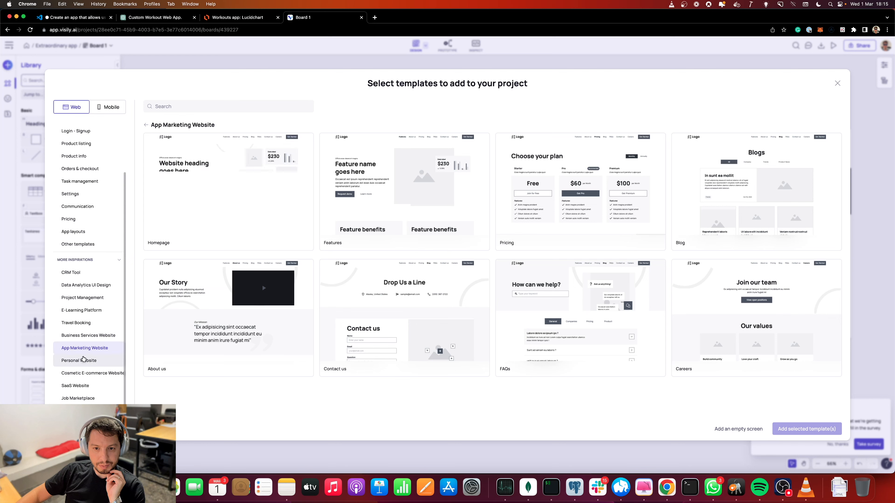
left_click(84, 362)
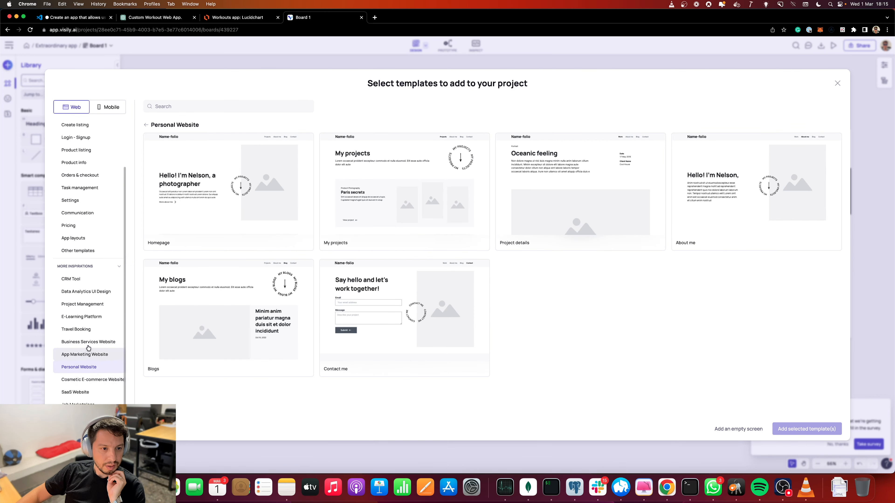
Add the "Sidebar with search header" template from the App layouts category to the board.
scroll(92, 324, "up", 3)
left_click(81, 295)
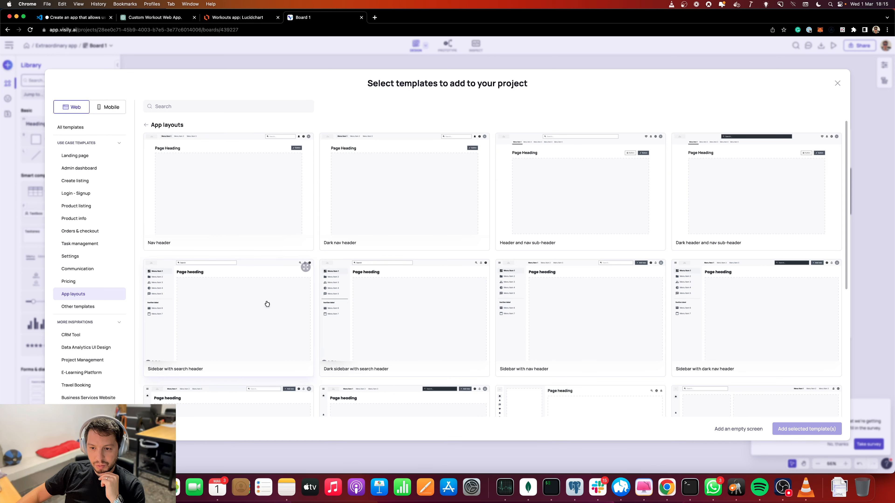
scroll(523, 332, "down", 6)
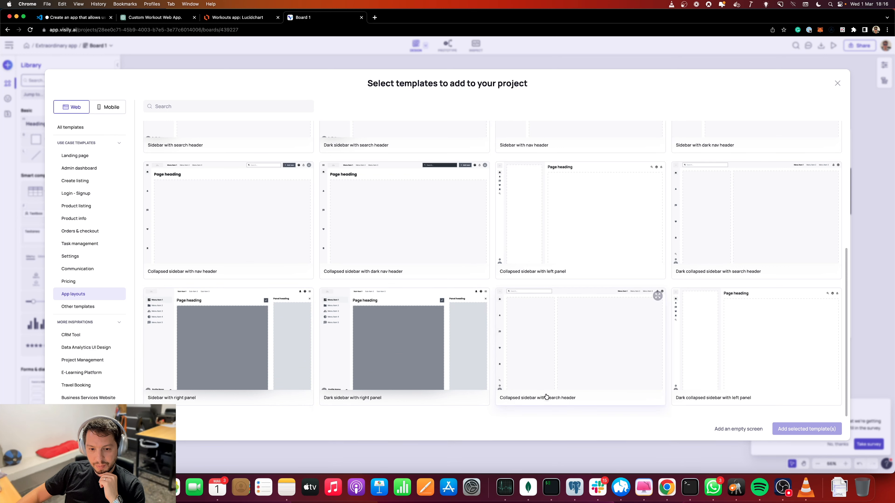
scroll(600, 377, "up", 6)
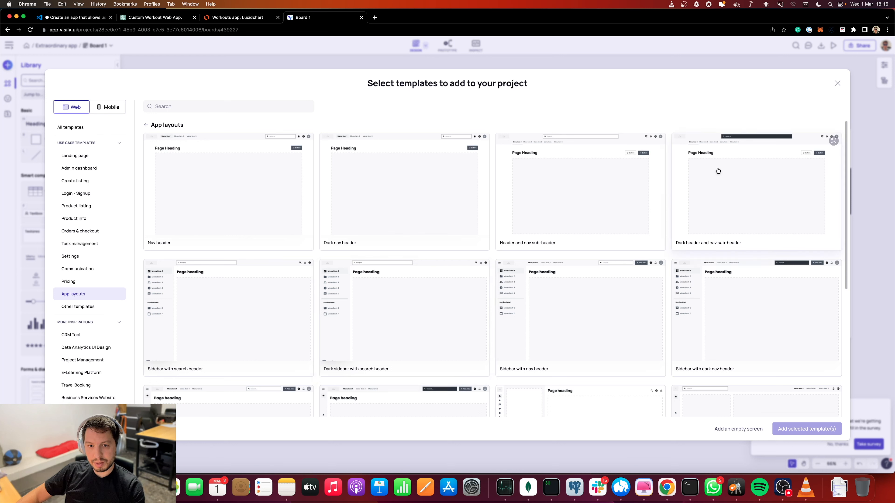
left_click(195, 299)
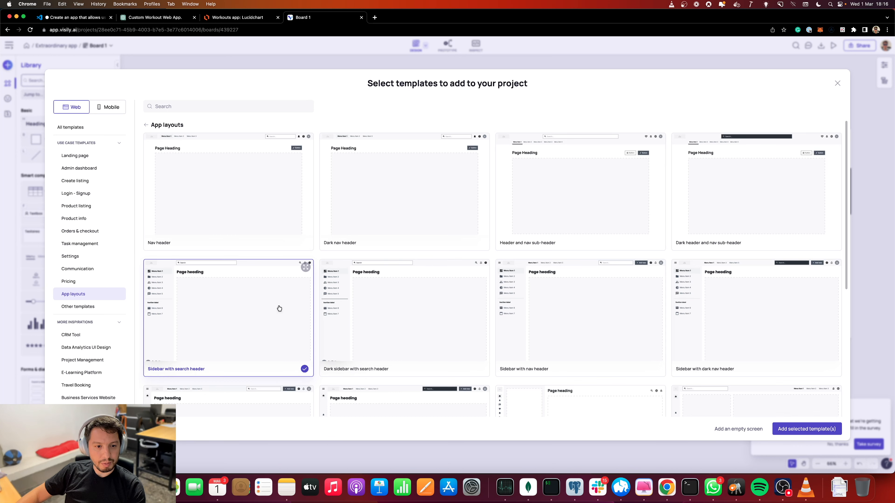
left_click(807, 429)
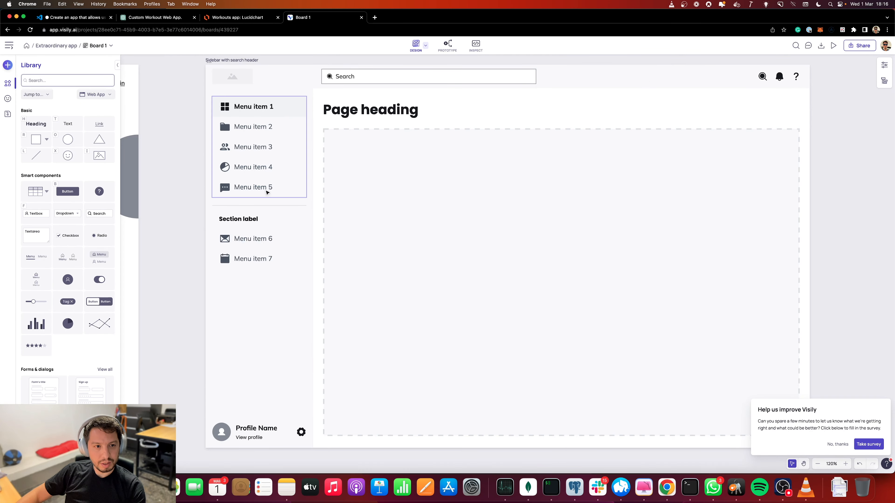
scroll(249, 172, "up", 1)
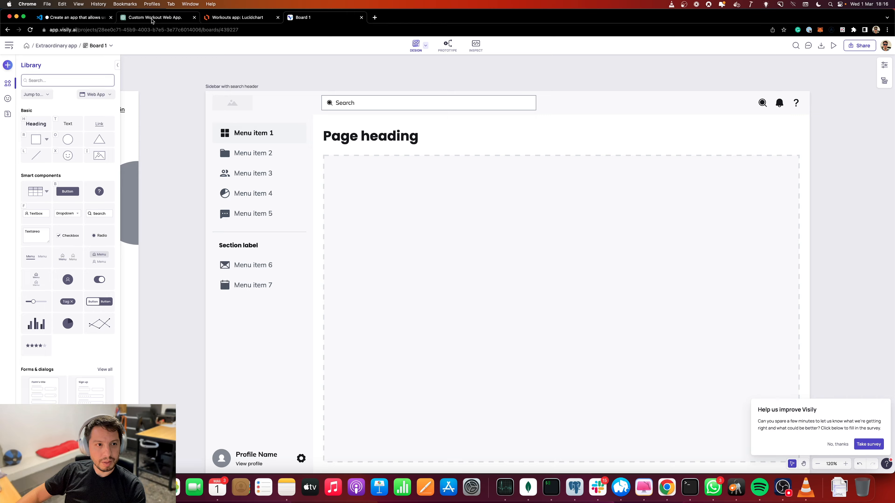
Recheck the Dashboard description in ChatGPT and the page flow in the Lucidchart diagram, and return to the Visily board.
left_click(155, 17)
left_click_drag(383, 186, 430, 206)
left_click(226, 18)
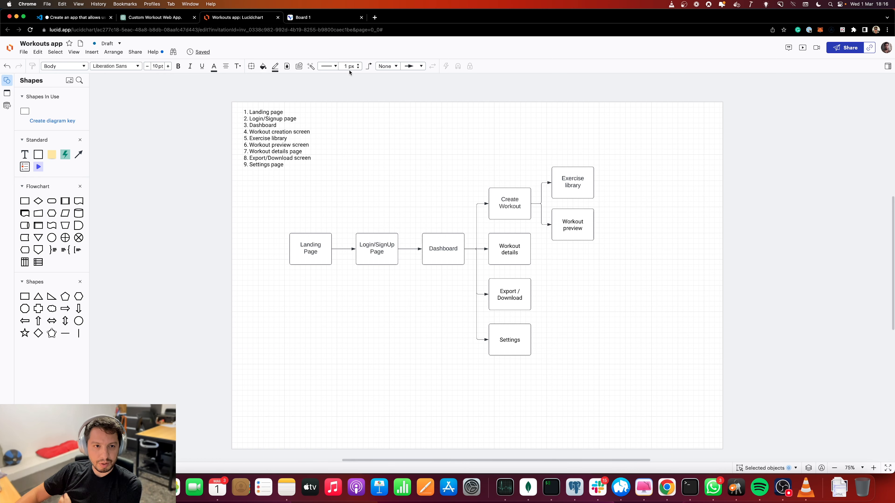
left_click(305, 21)
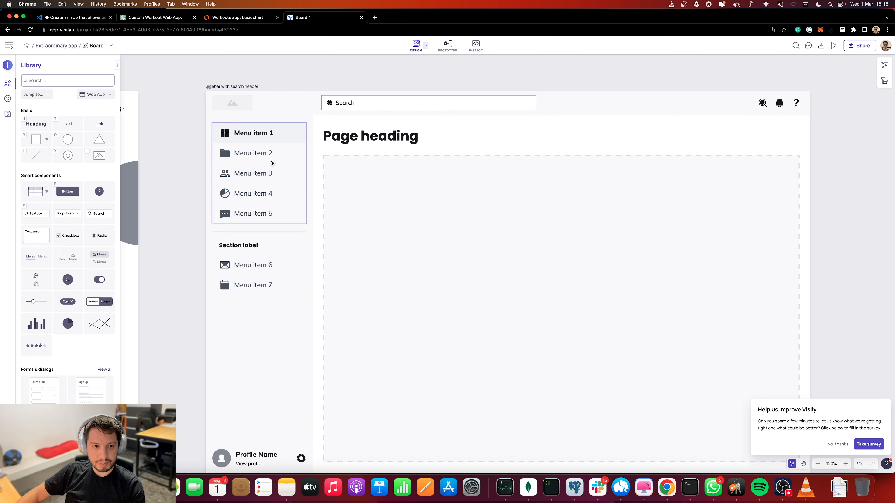
left_click(249, 269)
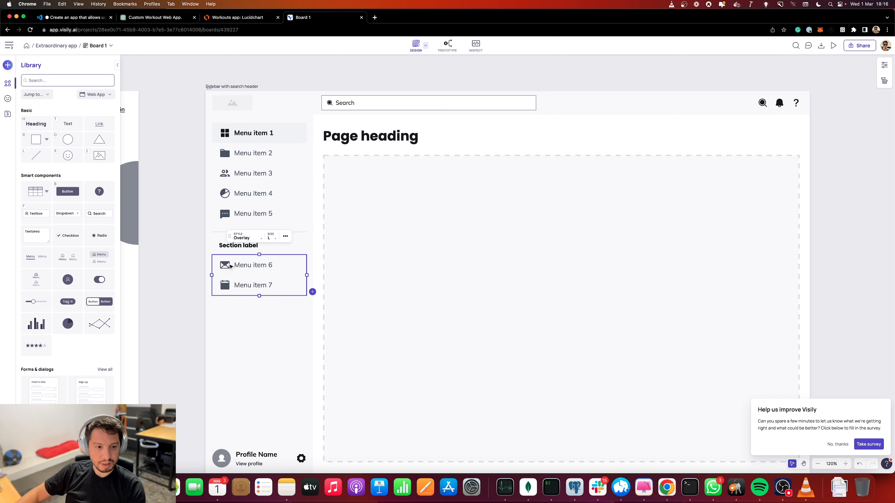
left_click(233, 267)
left_click(272, 237)
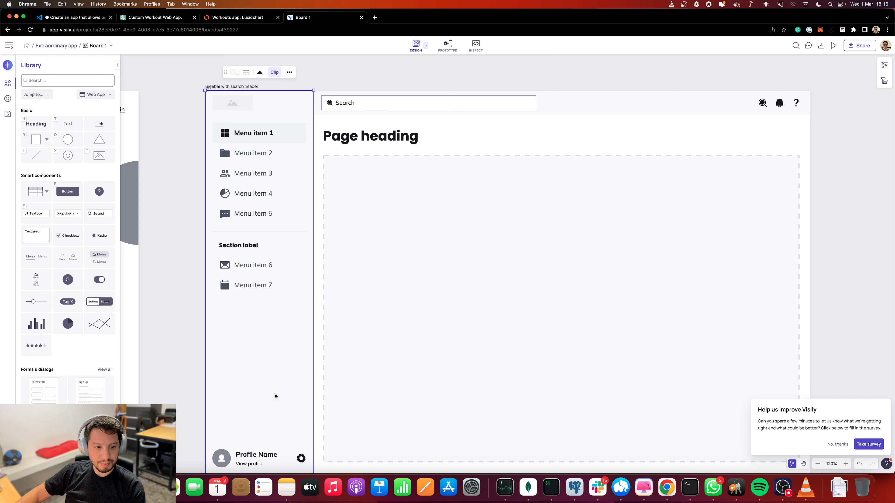
scroll(277, 397, "down", 1)
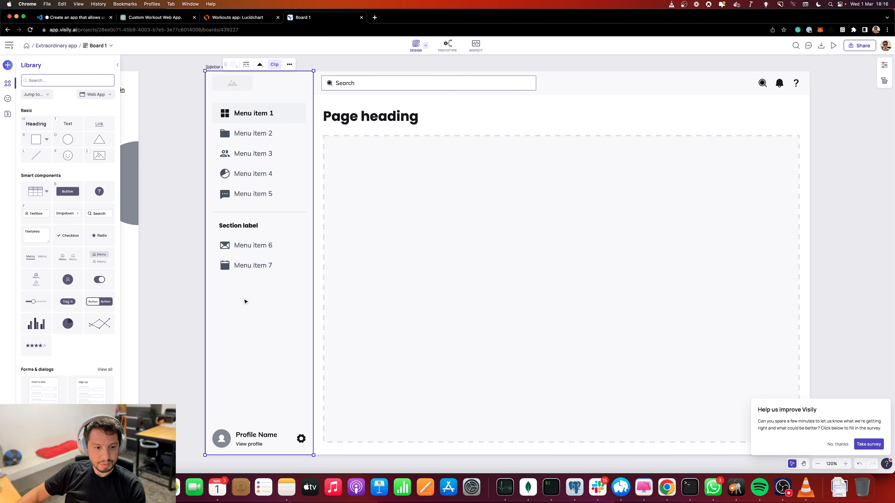
Check the profile avatar's style, size and context options, and try the M size preset on it.
left_click(221, 439)
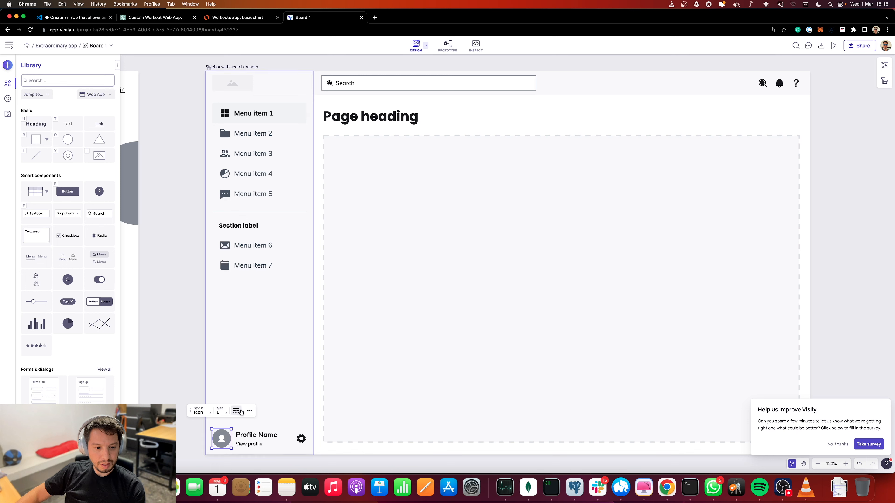
left_click(206, 412)
left_click(218, 411)
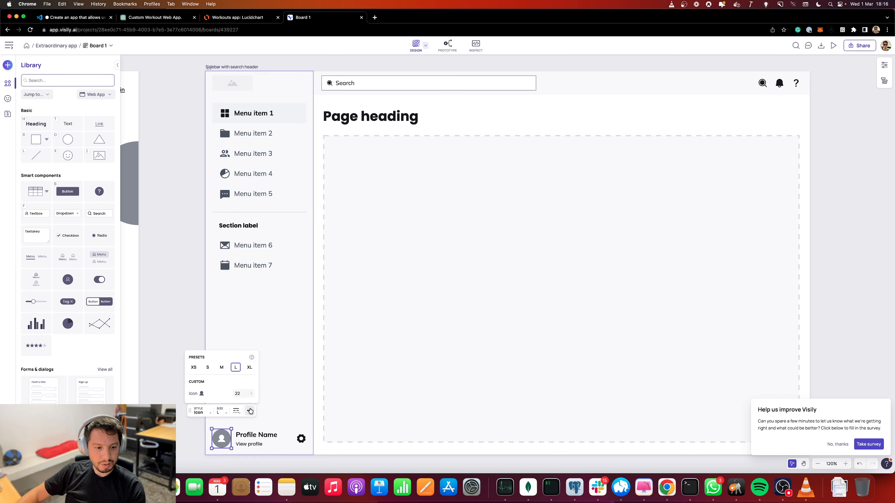
left_click(279, 404)
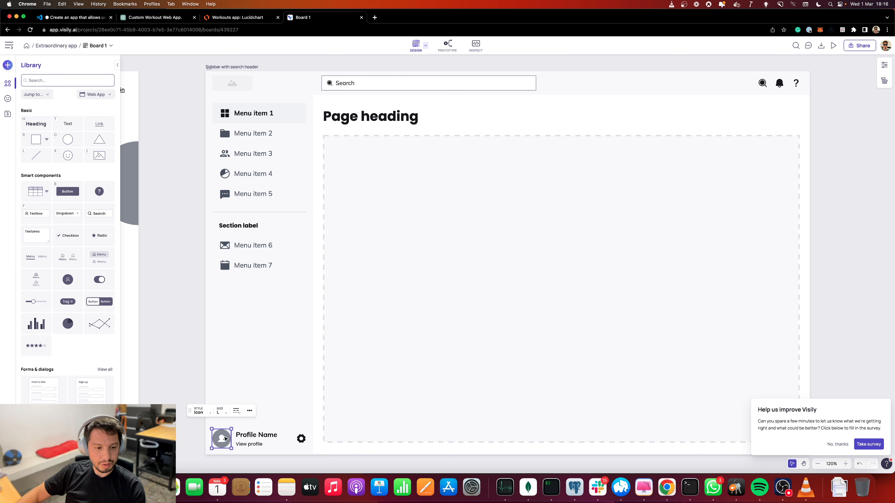
left_click(225, 438)
left_click(247, 411)
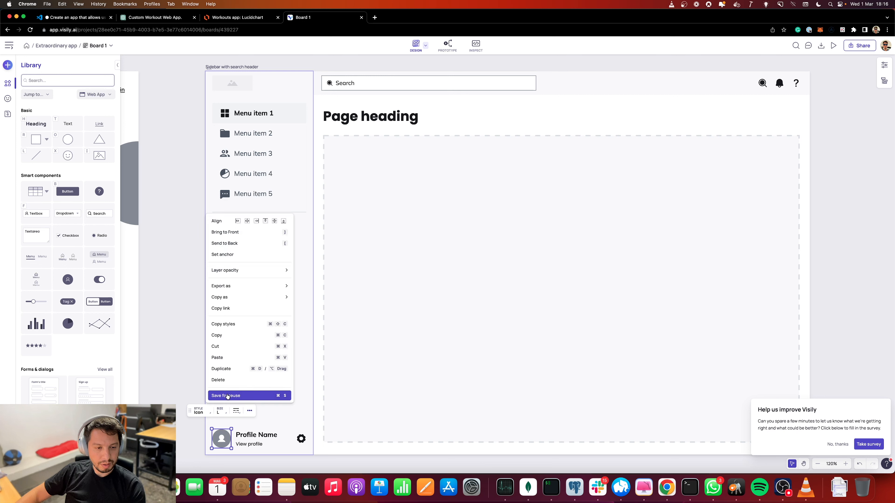
left_click(211, 414)
left_click(219, 411)
left_click(245, 393)
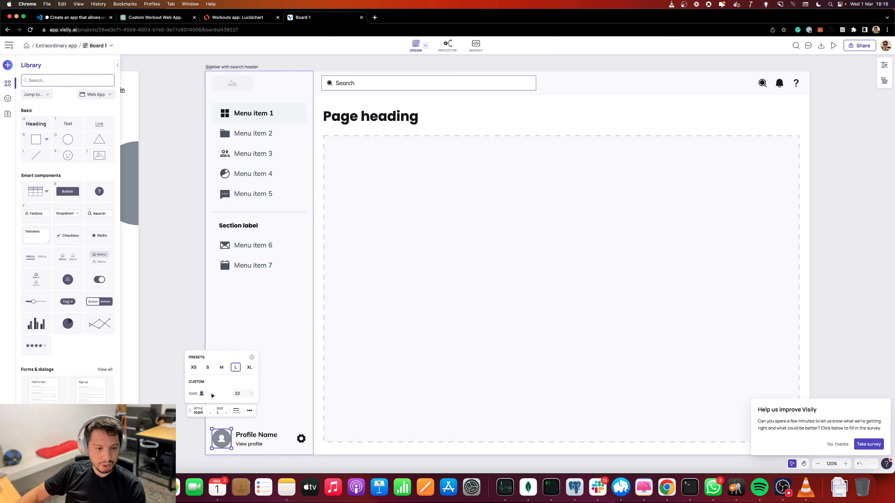
left_click(221, 367)
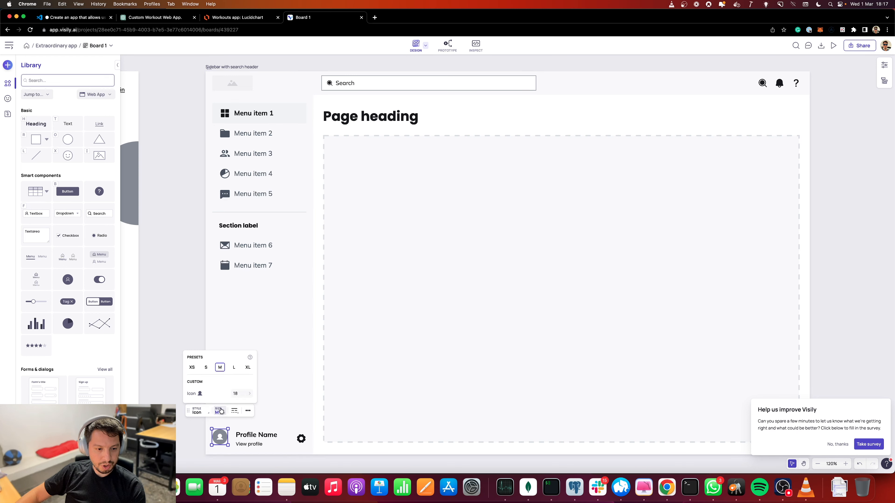
left_click(390, 373)
left_click(190, 228)
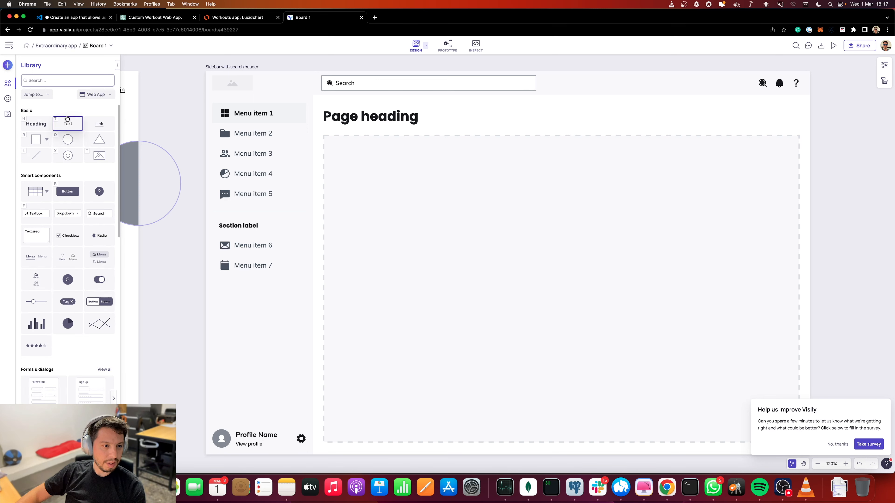
Search the component library for "add" and for "create" to find a create-workout element.
left_click(60, 84)
type("add")
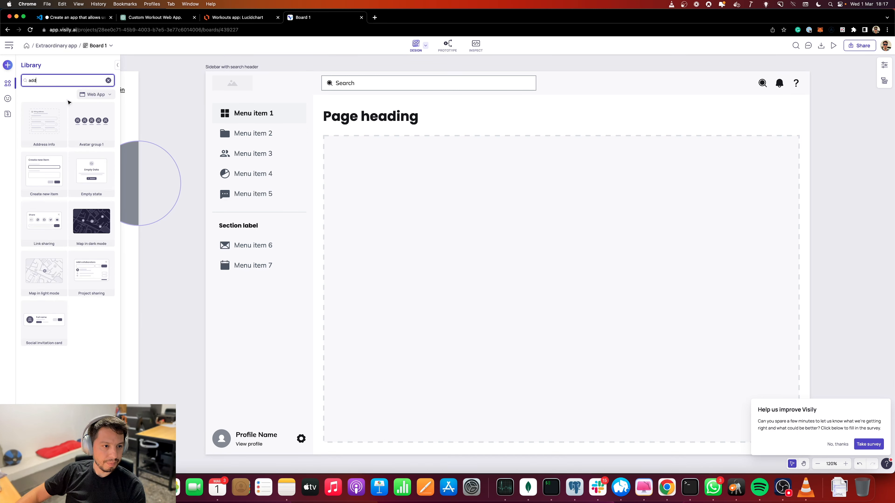
key("BackSpace")
key("BackSpace")
key("BackSpace")
type("create")
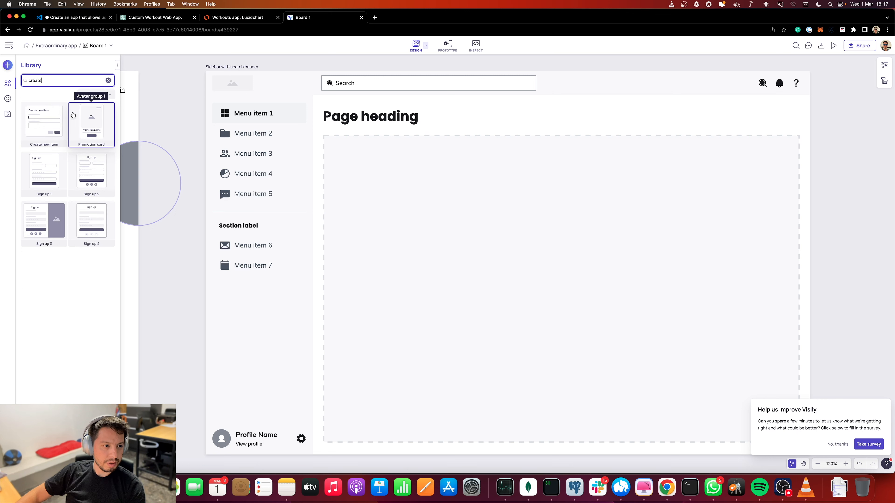
Find the filled plus-circle icon by searching the icon collection for "plus", and place it in the sidebar above the profile section.
left_click(8, 99)
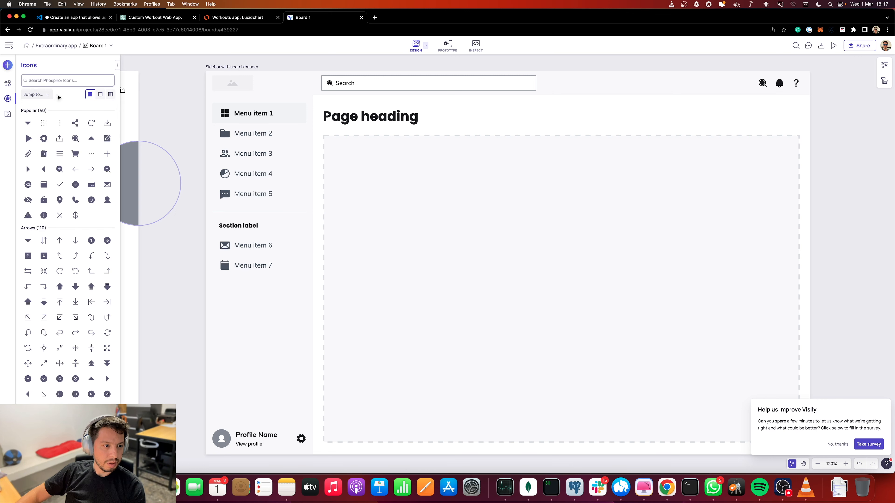
left_click(58, 80)
scroll(107, 303, "down", 5)
scroll(112, 340, "down", 2)
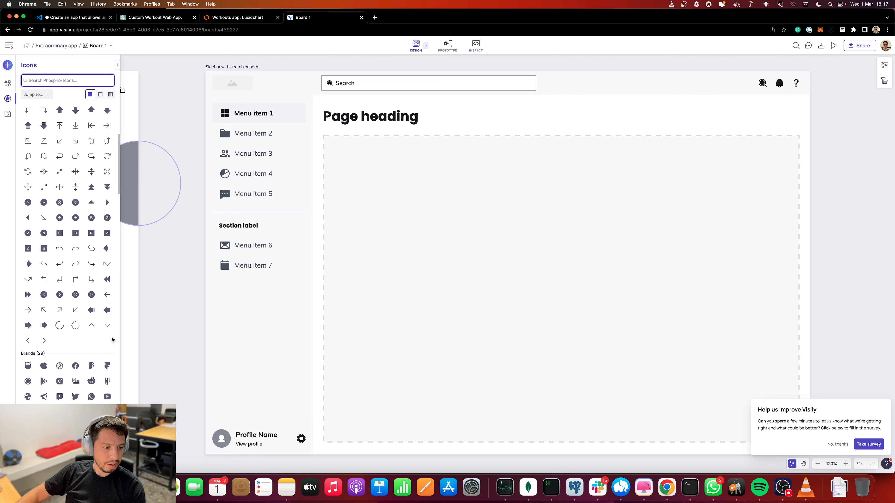
type("plus")
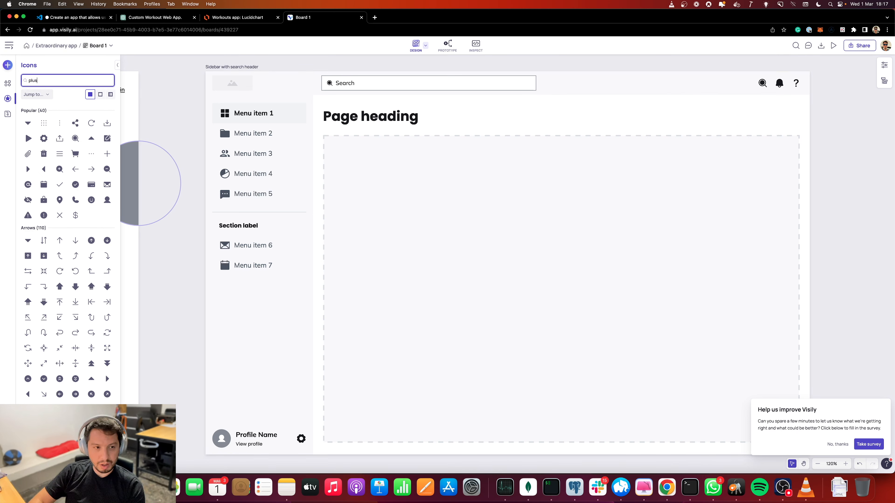
left_click_drag(43, 99, 237, 403)
left_click(259, 398)
left_click(223, 387)
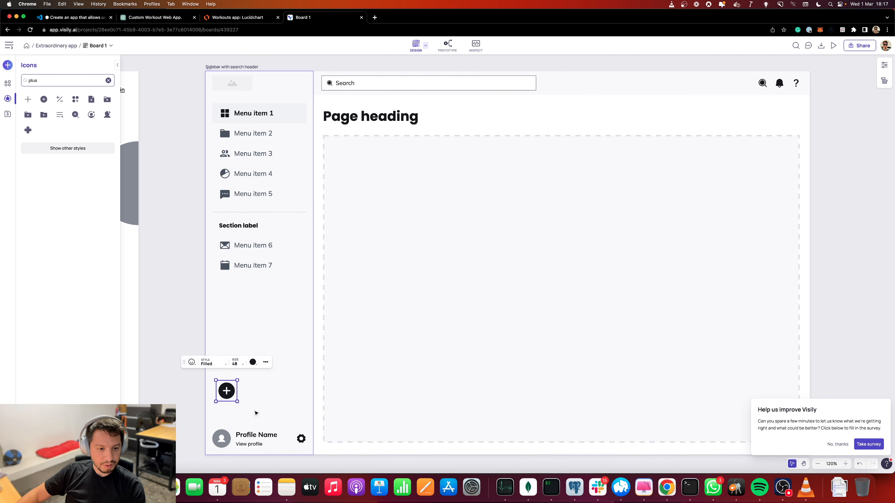
Delete the avatar, the "View profile" text and the gear icon from the sidebar's profile section.
left_click(256, 413)
left_click(222, 439)
left_click(256, 445, "shift")
left_click(302, 439, "shift")
key("Delete")
Move the "Profile Name" label beside the plus icon and change its text to "Create new workout".
left_click(263, 436)
left_click_drag(263, 436, 267, 394)
double_click(267, 394)
key("ctrl+a")
type("Create ")
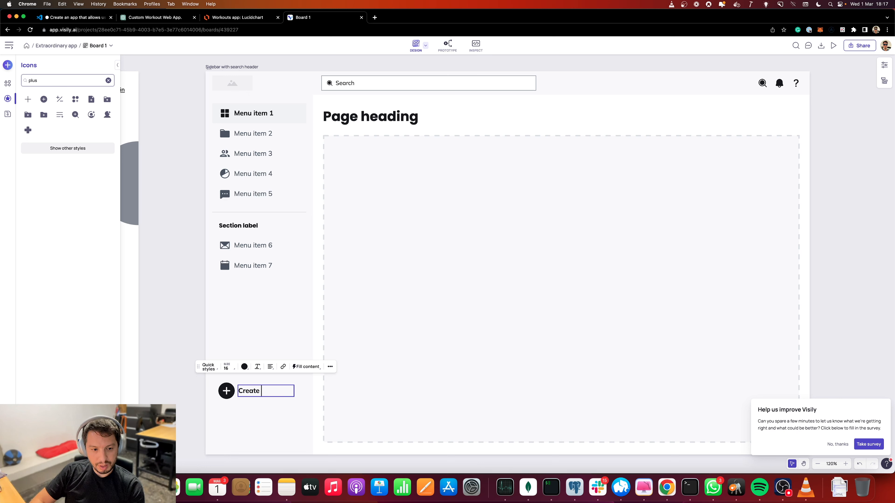
type("new workout")
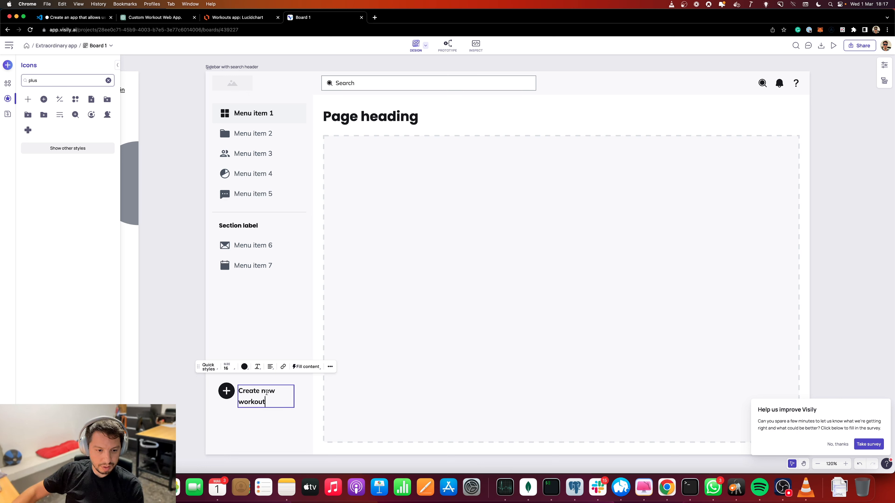
Widen the "Create new workout" label to the sidebar's edge so its text fits on one line.
left_click(274, 420)
left_click(277, 399)
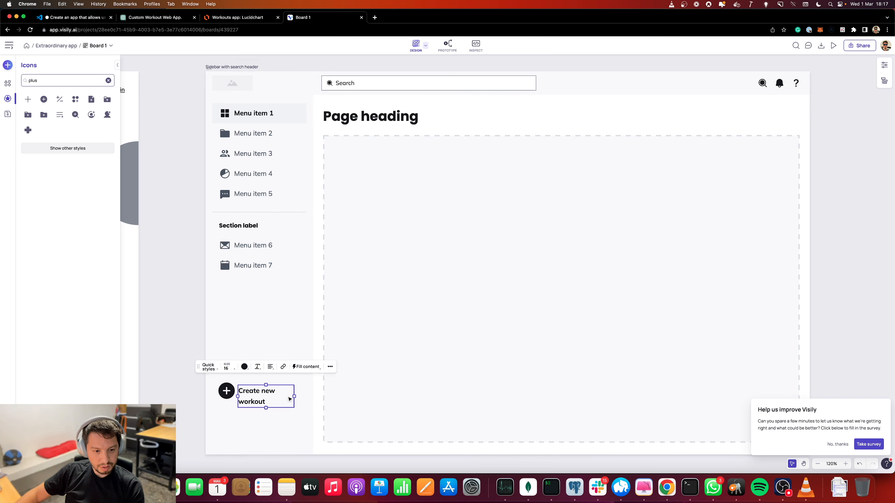
left_click_drag(294, 395, 313, 395)
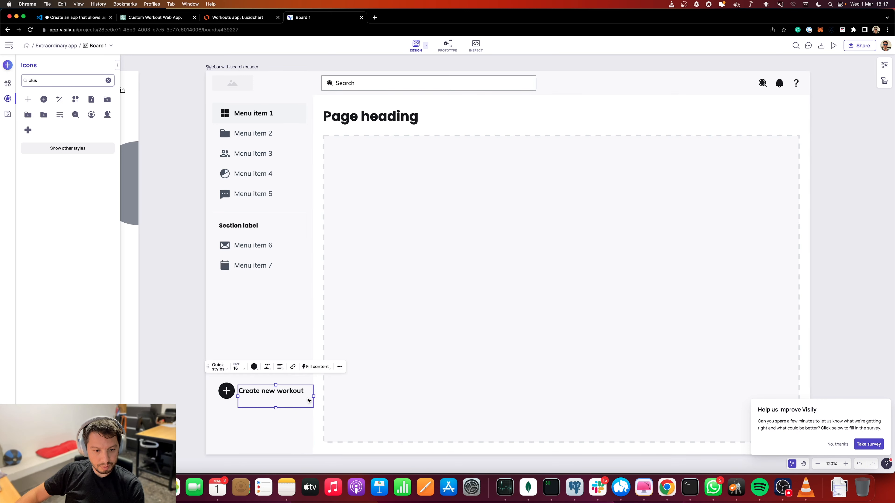
left_click(274, 395)
left_click(279, 367)
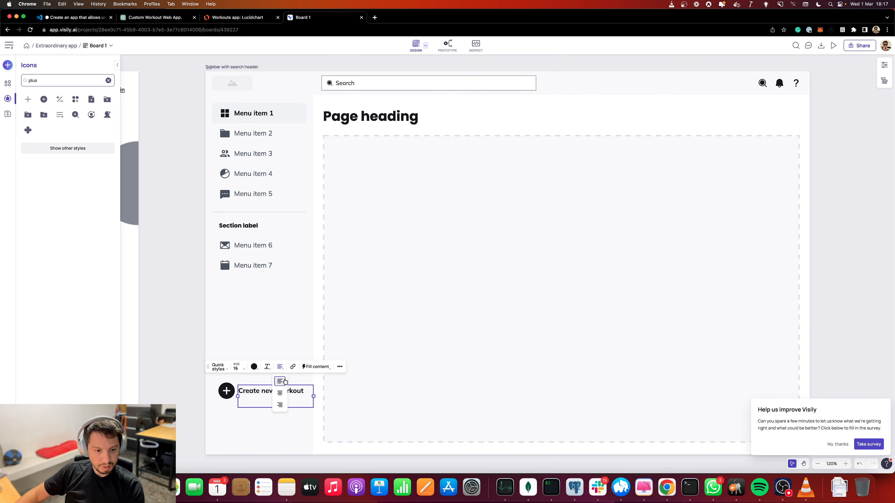
left_click(281, 395)
Move the plus icon and the "Create new workout" label together down to the foot of the sidebar.
left_click(244, 394)
left_click(243, 397)
left_click_drag(242, 397, 253, 426)
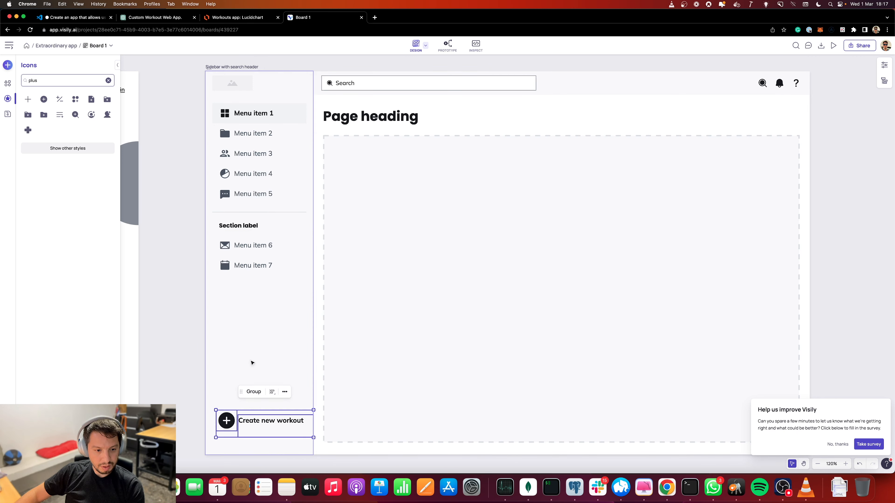
left_click(253, 362)
left_click(287, 425)
left_click(228, 422, "shift")
left_click_drag(248, 425, 247, 426)
Recheck the screen list in ChatGPT and the Dashboard's sub-pages in Lucidchart, and return to the Visily board.
left_click(155, 18)
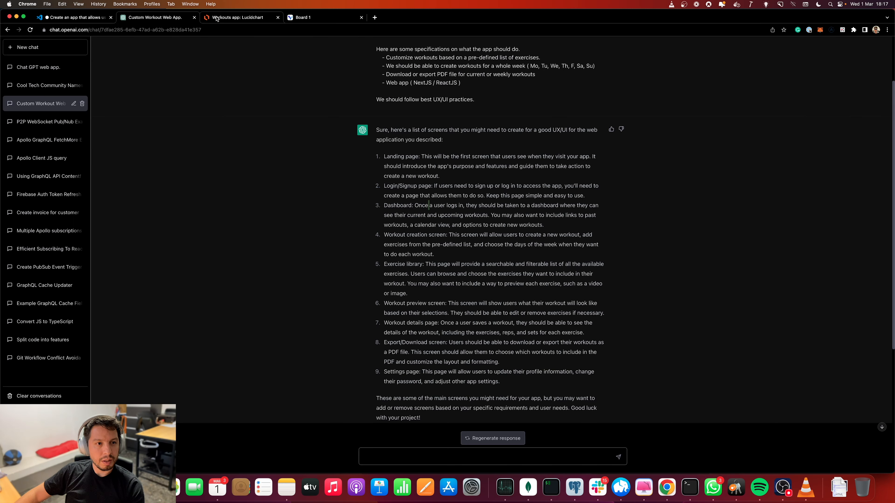
left_click(235, 19)
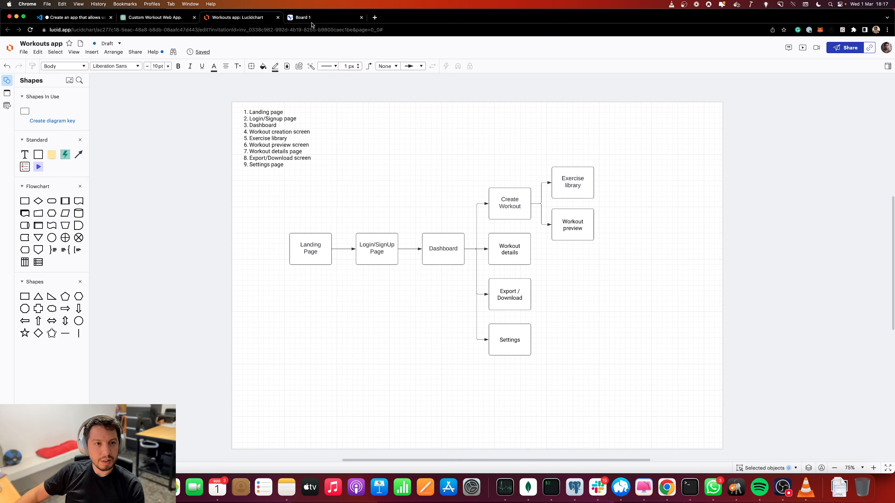
left_click(340, 23)
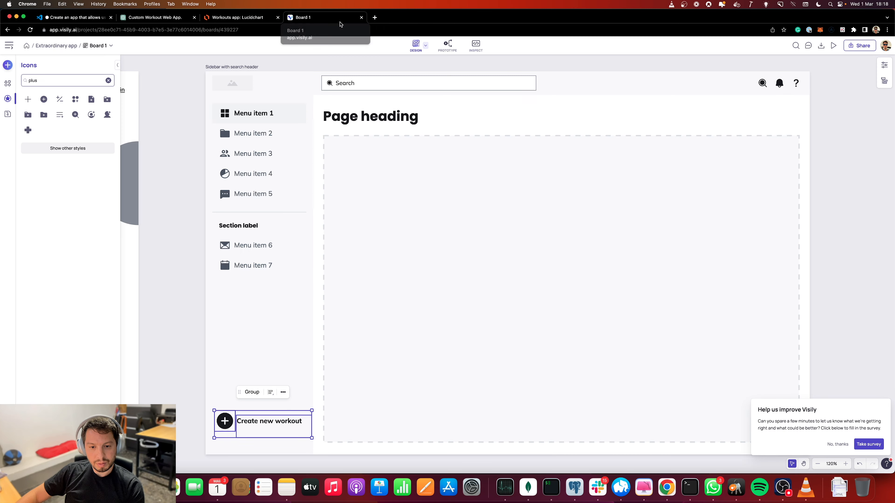
Rename "Menu item 5" in the sidebar as "Export / Print".
left_click(254, 191)
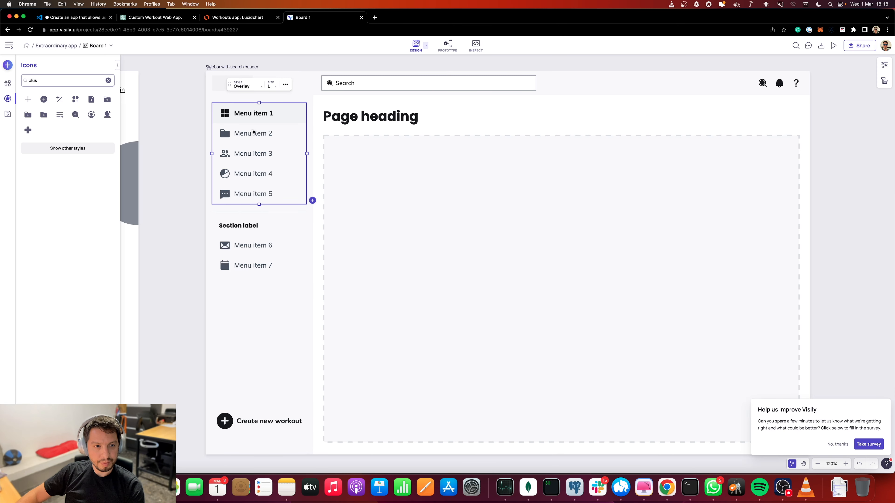
left_click(253, 133)
double_click(242, 194)
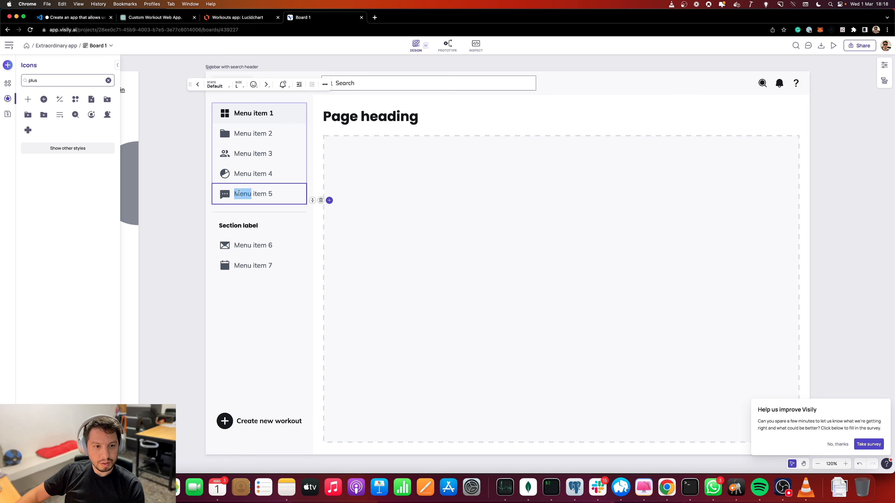
triple_click(242, 193)
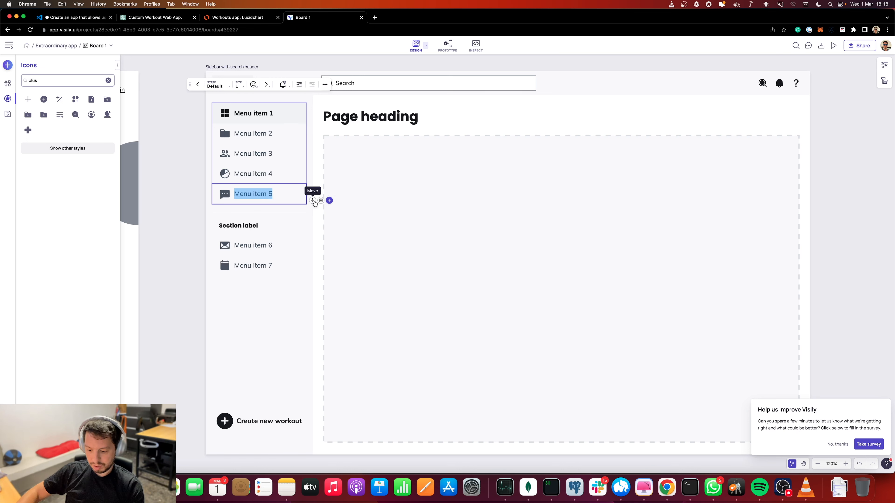
type("Export /")
type(" Down")
key("BackSpace")
key("BackSpace")
key("BackSpace")
key("BackSpace")
type("Print")
key("Escape")
Try to reach the options for changing the icon of the "Export / Print" menu item.
left_click(226, 196)
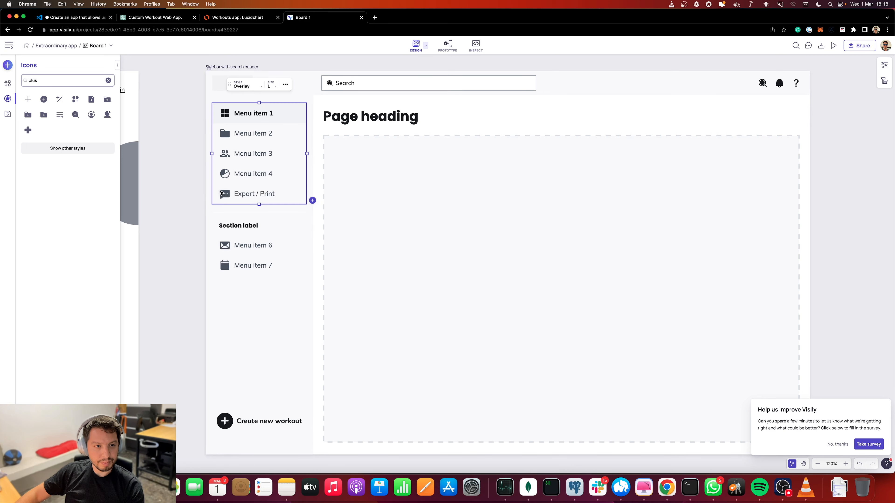
double_click(226, 196)
right_click(226, 196)
key("Escape")
right_click(226, 196)
key("Escape")
left_click(226, 196)
double_click(226, 196)
right_click(226, 196)
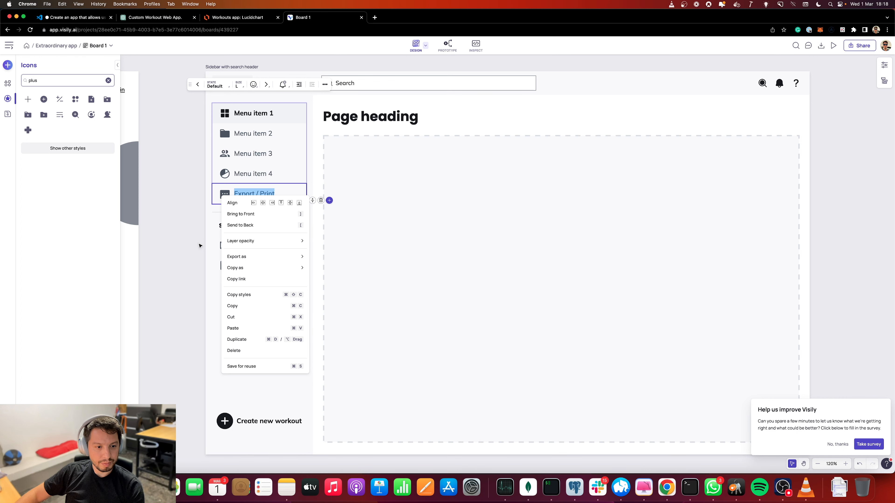
key("Escape")
left_click(274, 194)
double_click(287, 198)
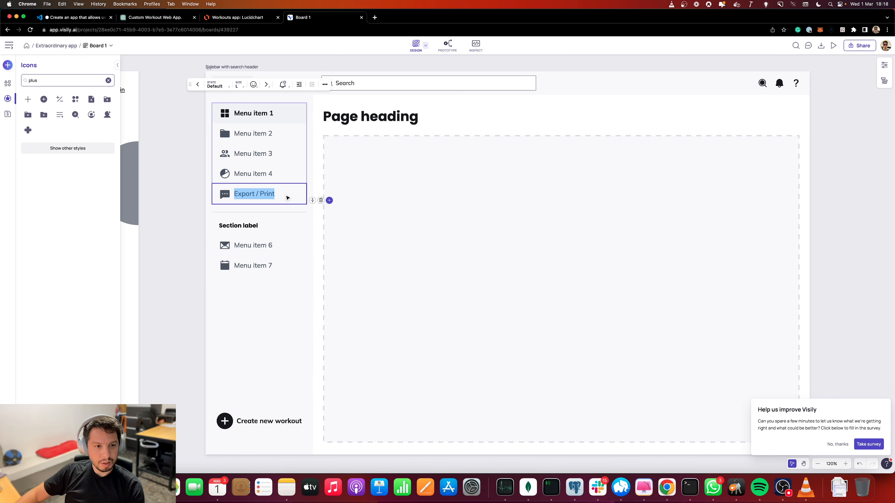
left_click(329, 200)
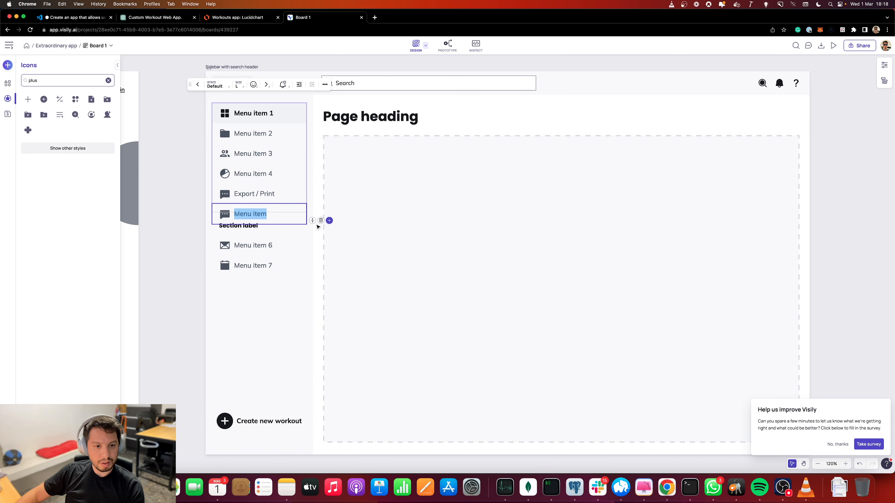
left_click(321, 221)
left_click(269, 194)
left_click(274, 226)
left_click(265, 166)
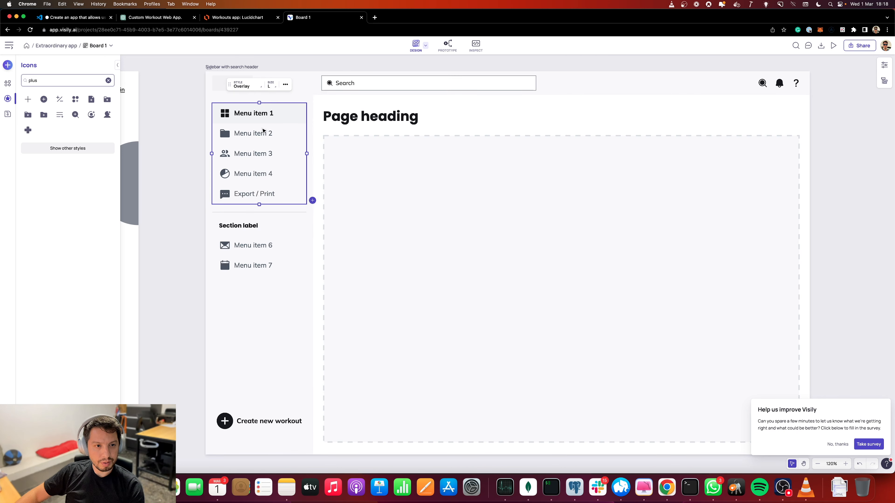
left_click(313, 200)
key("super+z")
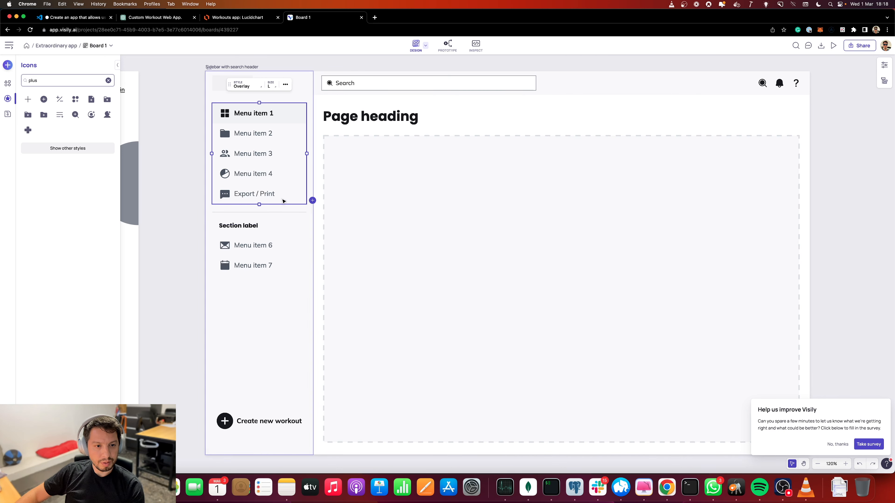
Recheck the Dashboard's sub-pages in Lucidchart, return to the Visily board, and rename "Menu item 4" in the sidebar as "Settings".
left_click(211, 17)
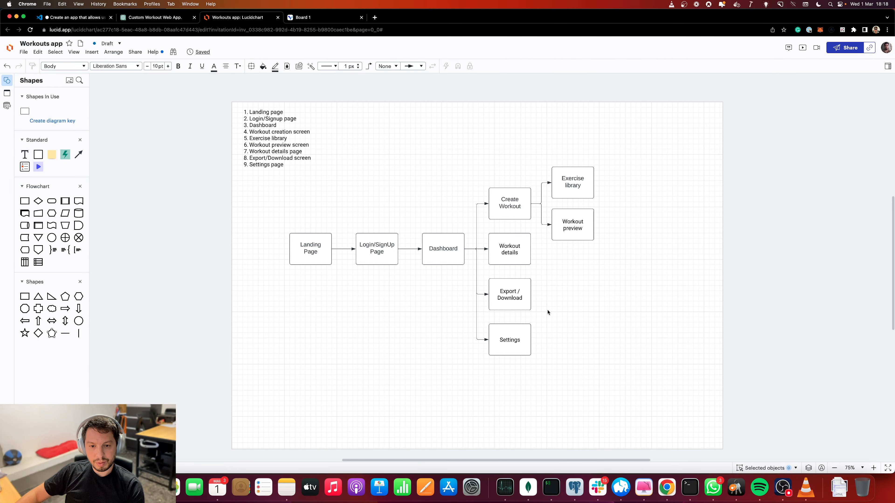
left_click(309, 18)
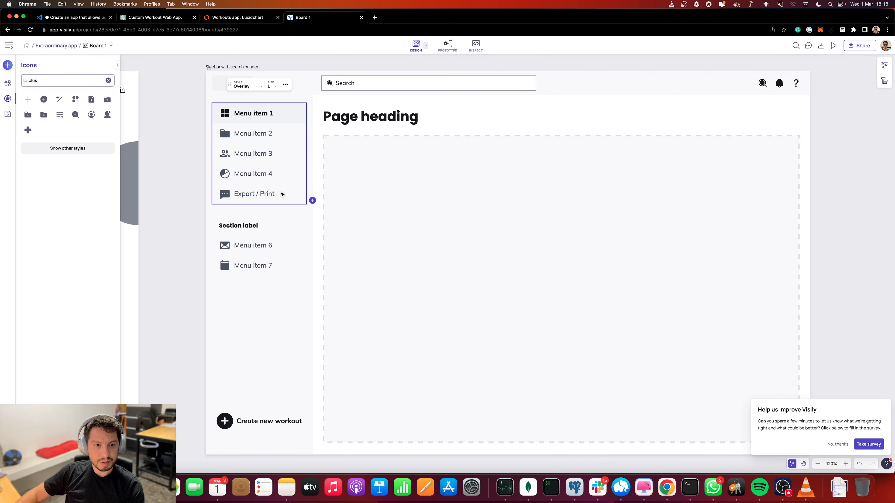
double_click(254, 171)
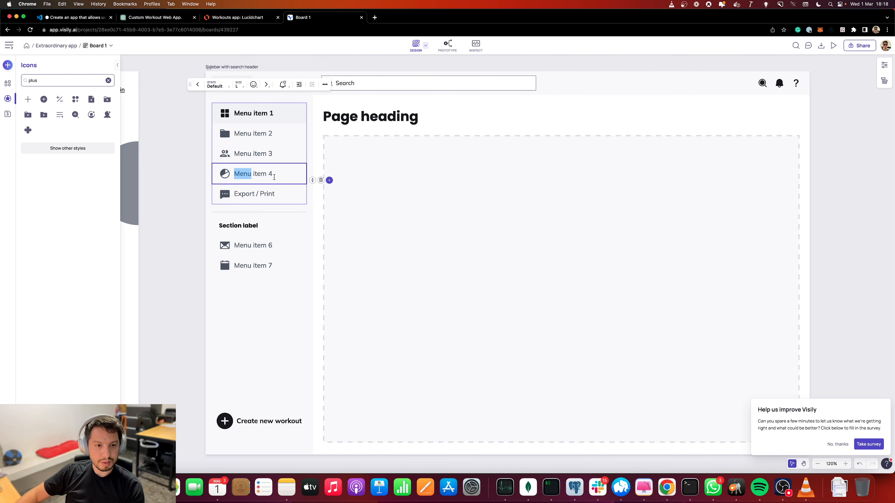
key("Escape")
double_click(257, 174)
type("Settings")
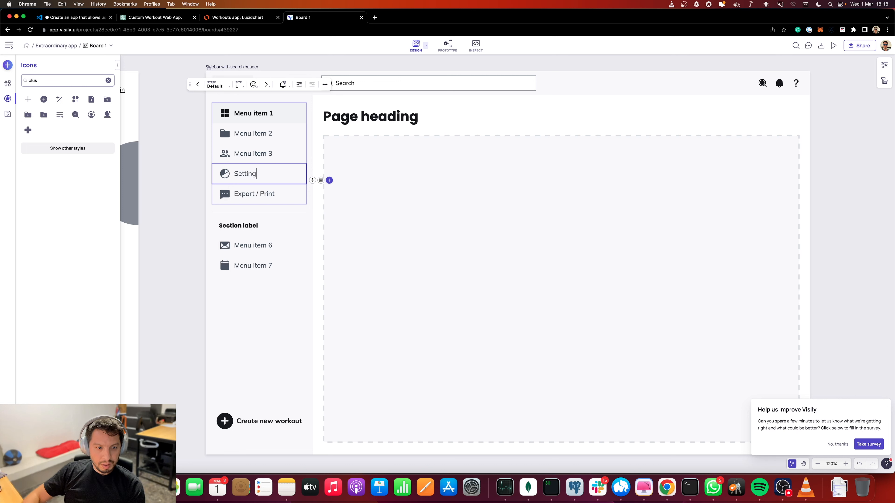
left_click(288, 185)
Delete "Menu item 3", "Menu item 2" and "Menu item 1" from the sidebar menu.
left_click(278, 157)
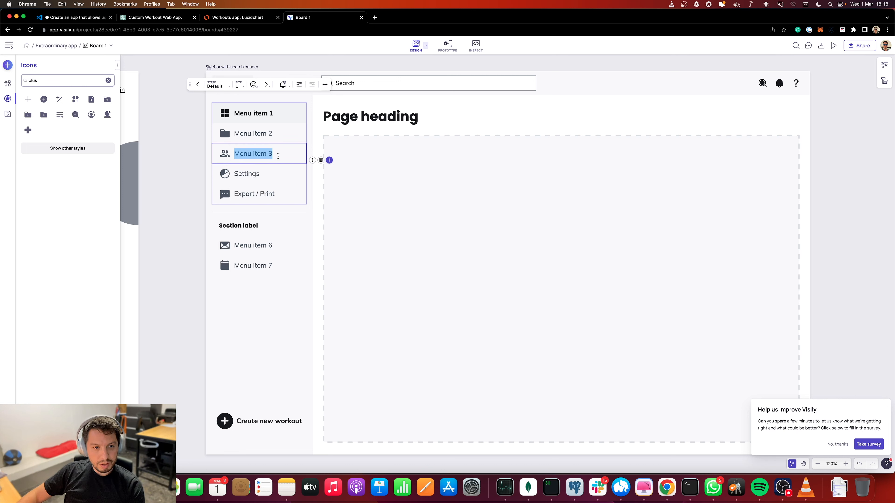
left_click(321, 160)
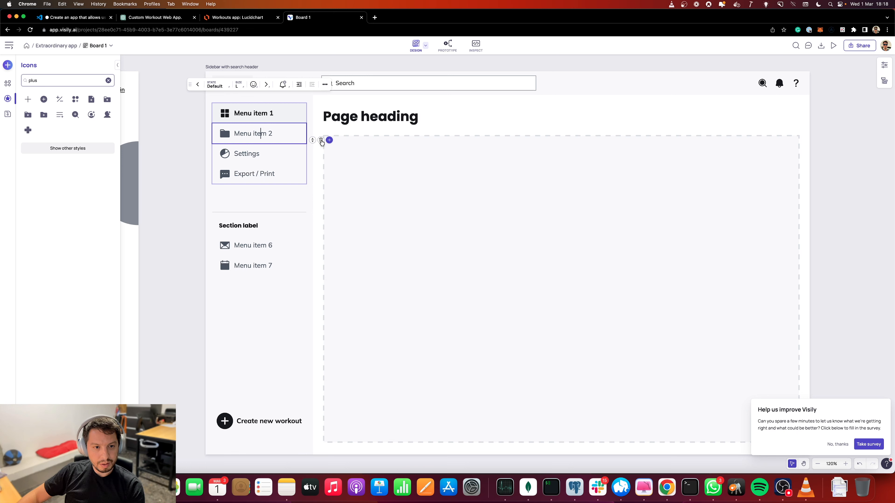
left_click(321, 140)
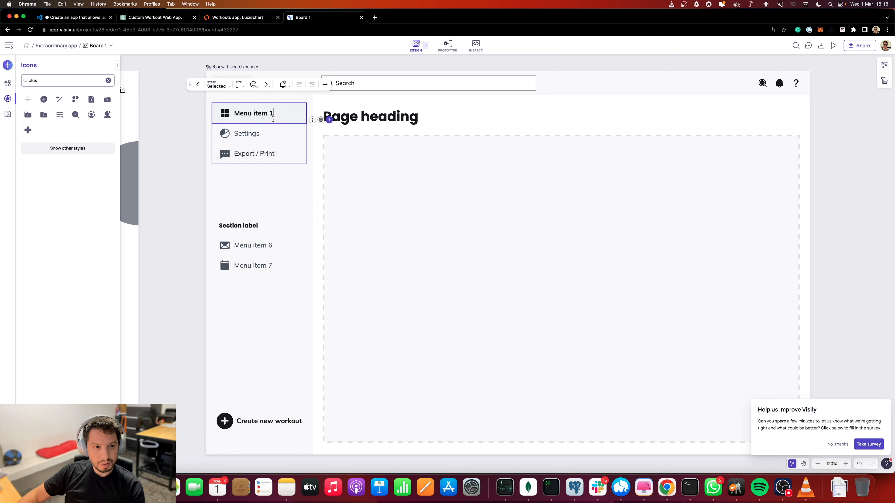
left_click(321, 120)
left_click_drag(326, 161, 328, 160)
Change the icon of the "Settings" menu item to the gear.
left_click(278, 110)
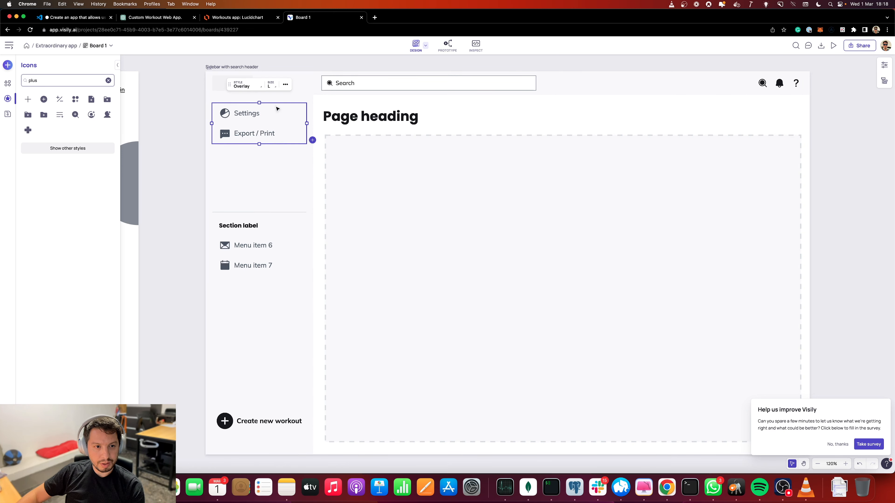
left_click(257, 89)
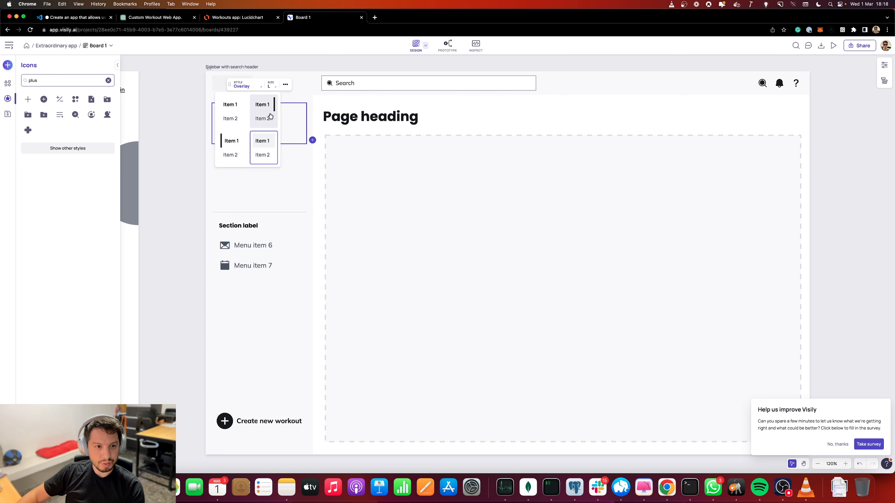
double_click(287, 114)
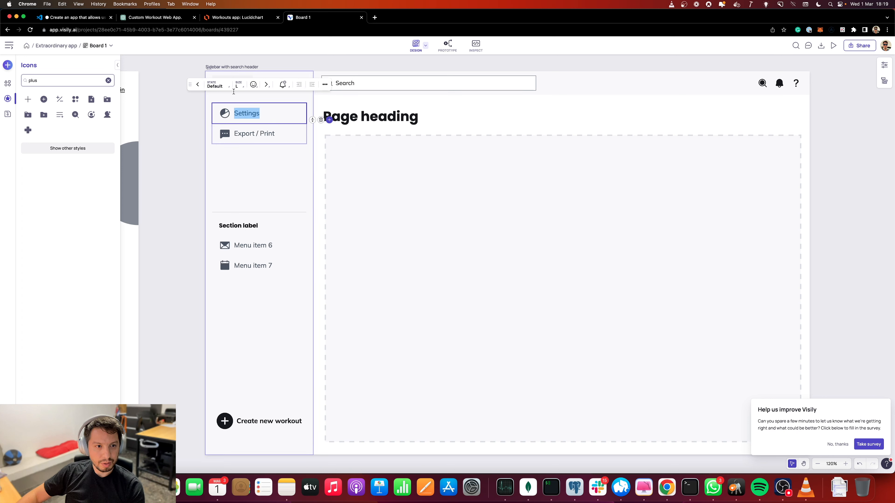
left_click(254, 85)
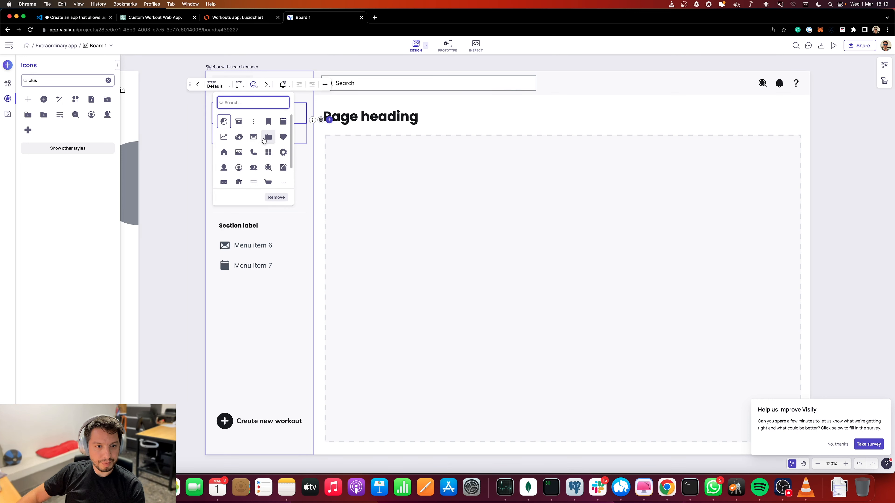
left_click(283, 152)
Search the icons for "export" and "print", and give the "Export / Print" menu item the printer icon.
double_click(244, 134)
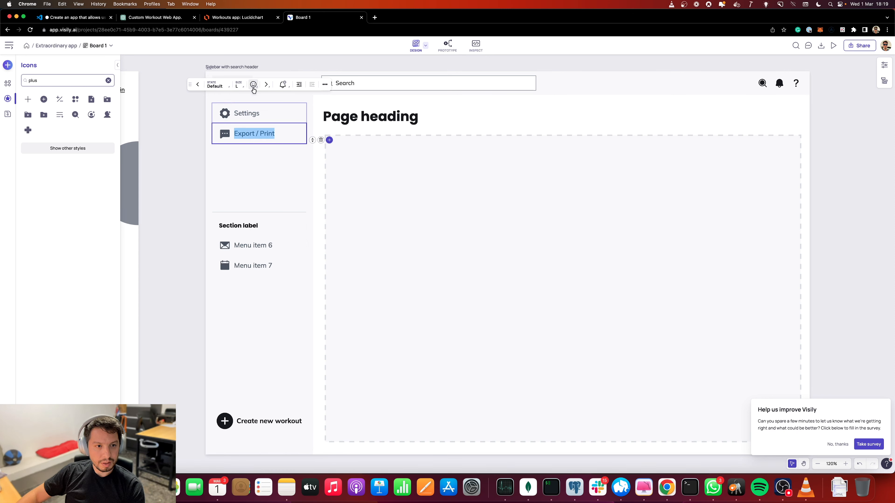
left_click(253, 86)
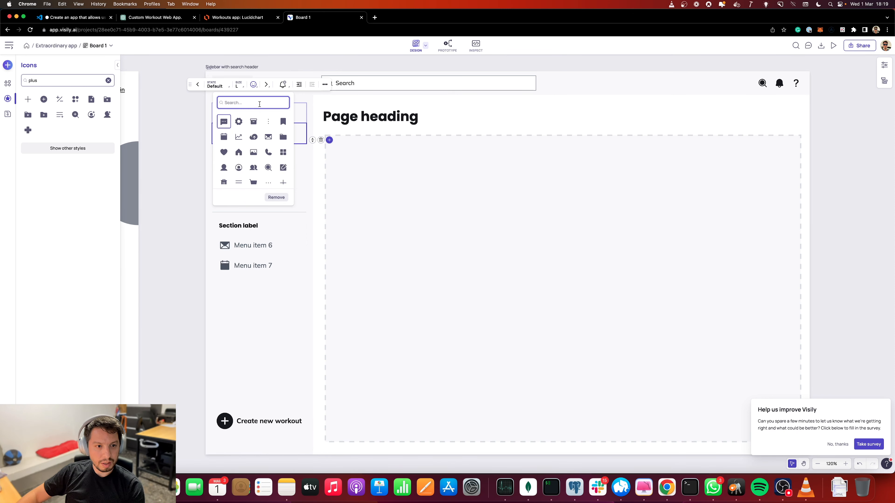
type("ex")
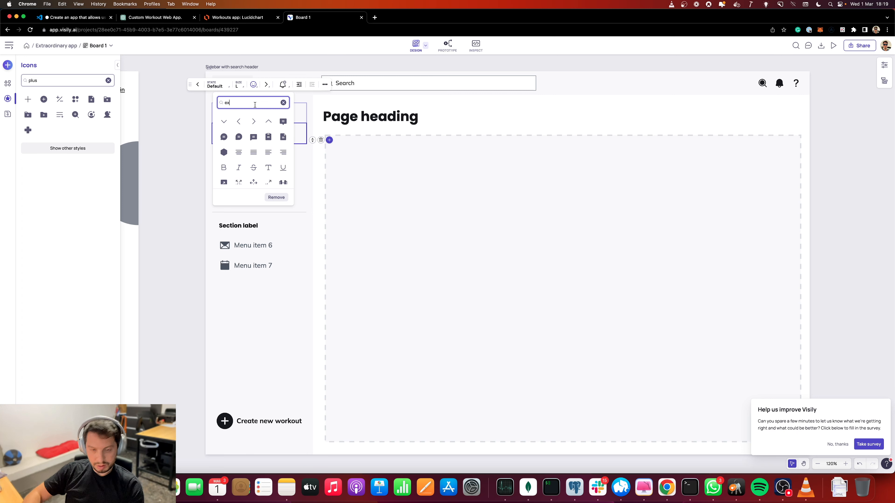
type("port")
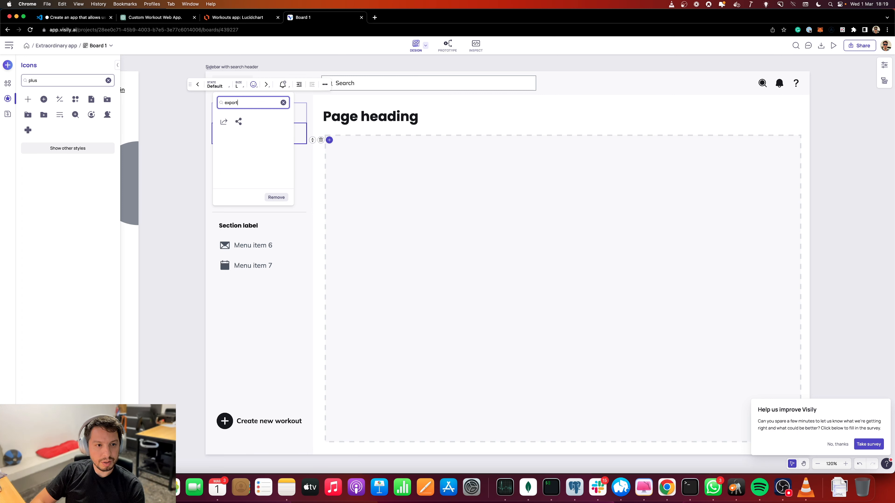
key("BackSpace")
key("BackSpace")
key("BackSpace")
key("BackSpace")
key("BackSpace")
key("BackSpace")
type("print")
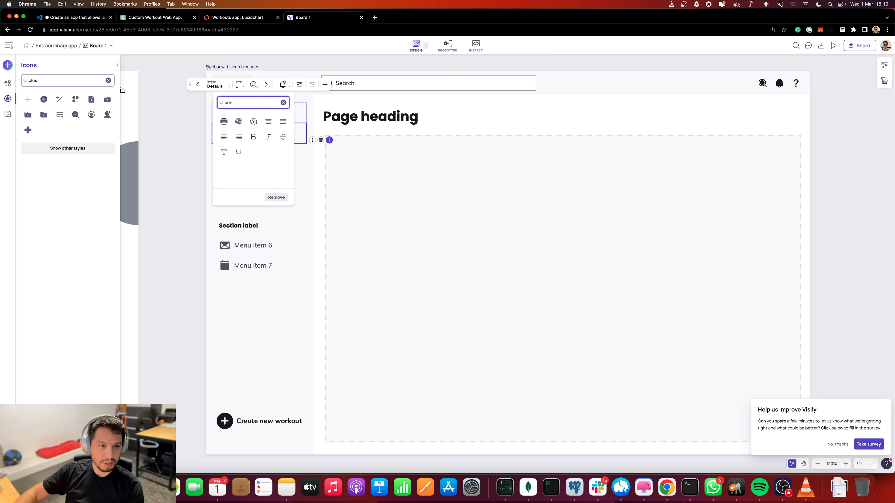
left_click(223, 122)
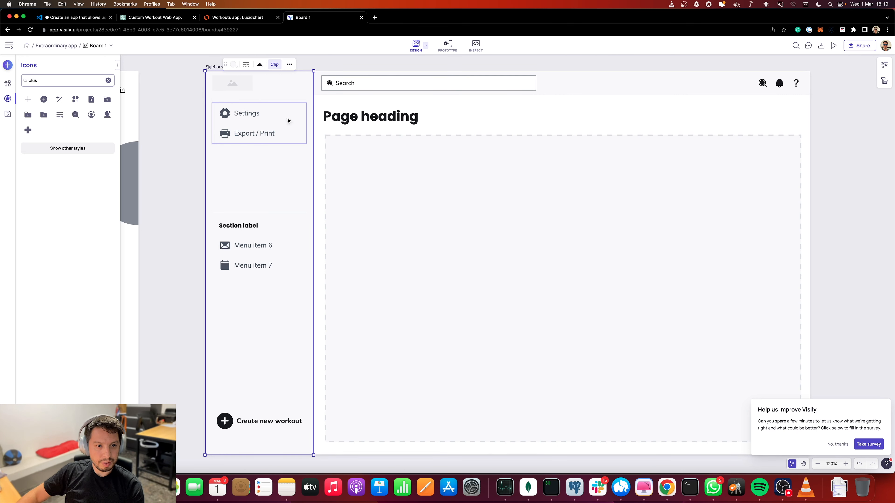
scroll(280, 119, "up", 1)
left_click(374, 178)
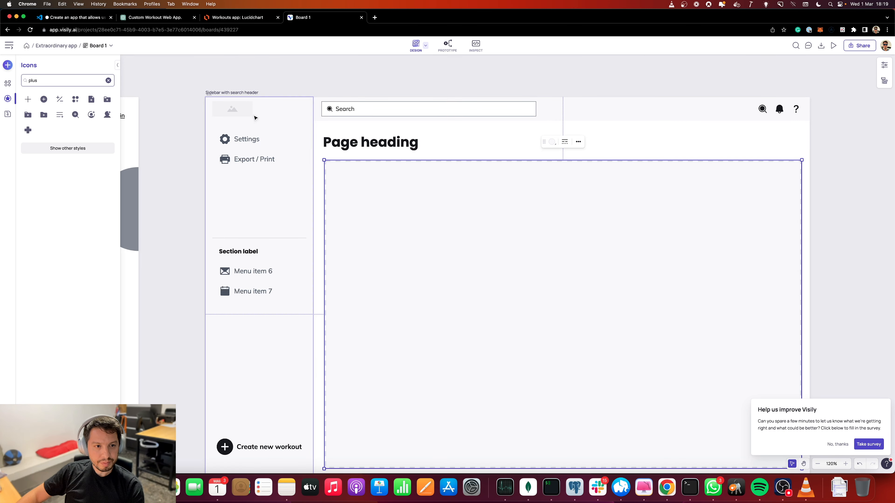
left_click(242, 116)
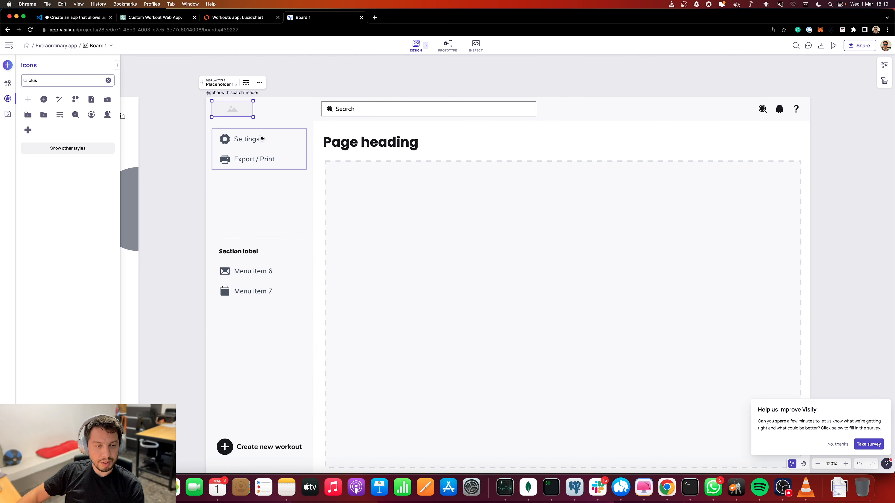
Try the Selected state on the "Settings" menu item.
left_click(257, 145)
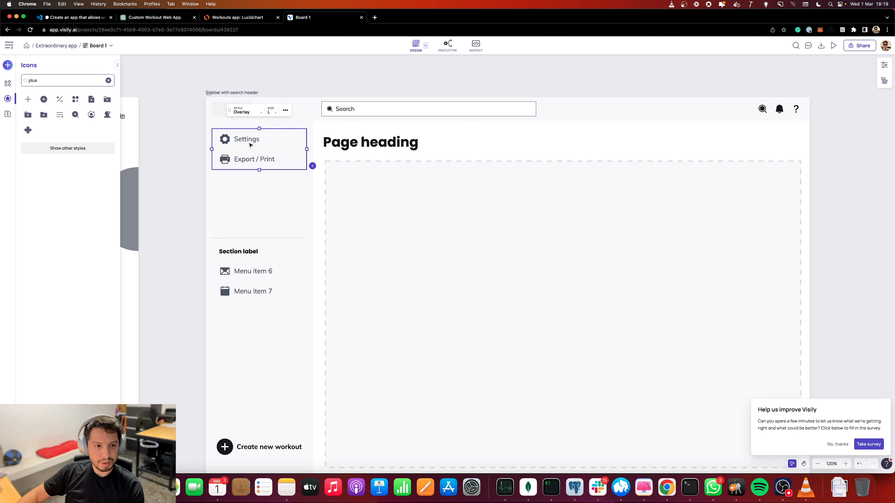
double_click(250, 145)
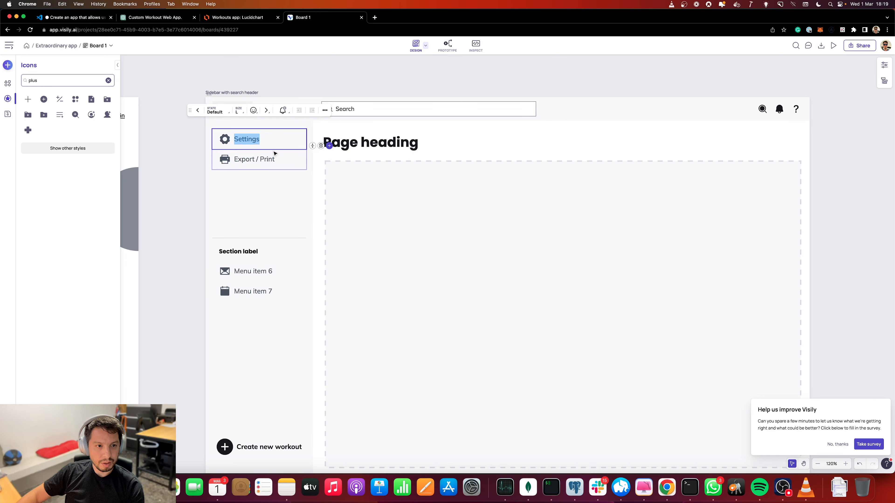
left_click(283, 110)
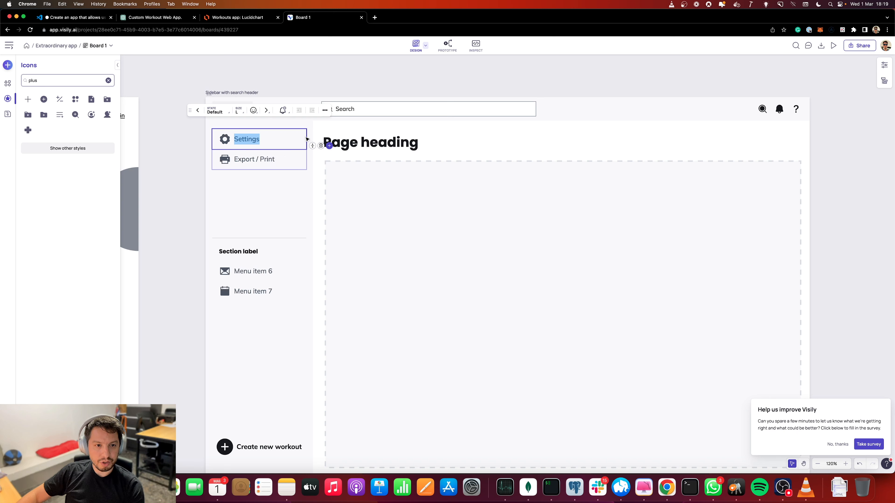
left_click(215, 111)
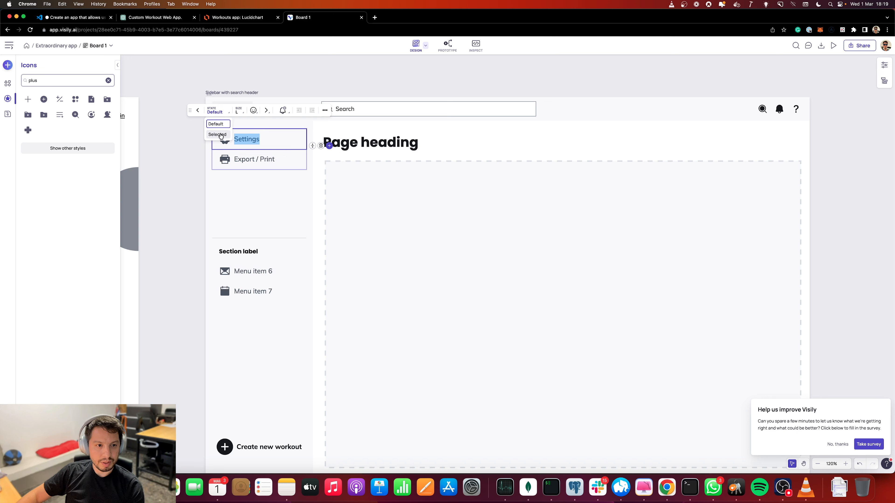
left_click(217, 134)
left_click(260, 146)
double_click(261, 145)
left_click(329, 145)
left_click(269, 144)
double_click(269, 144)
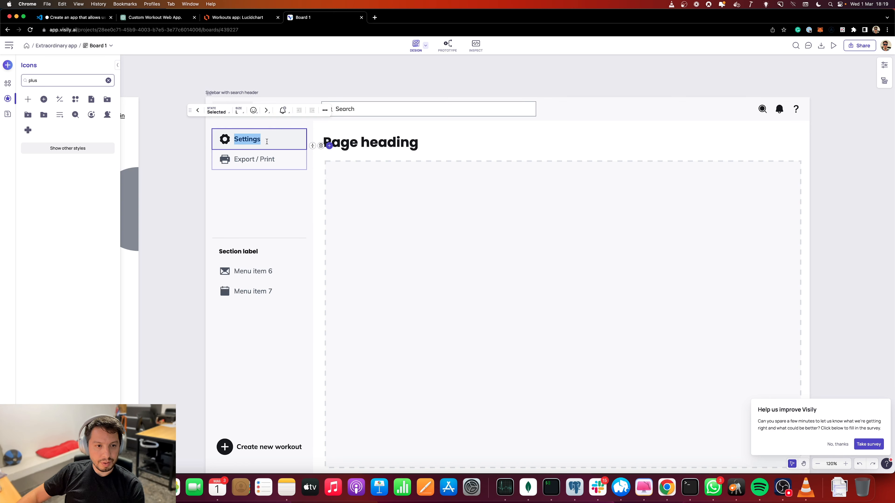
Set the "Settings" menu item's state back to Default.
left_click(290, 169)
double_click(282, 141)
left_click(217, 111)
left_click(216, 124)
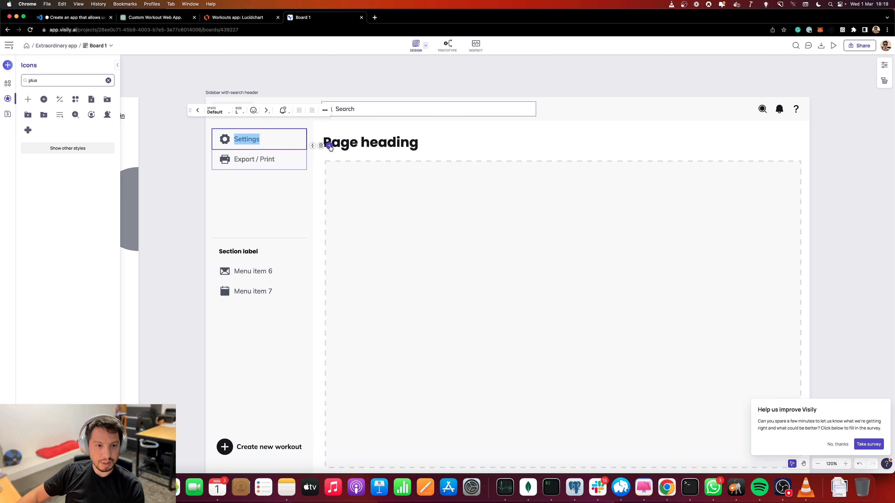
Add a menu item directly below "Settings" and name it "Settings" as well.
left_click(329, 146)
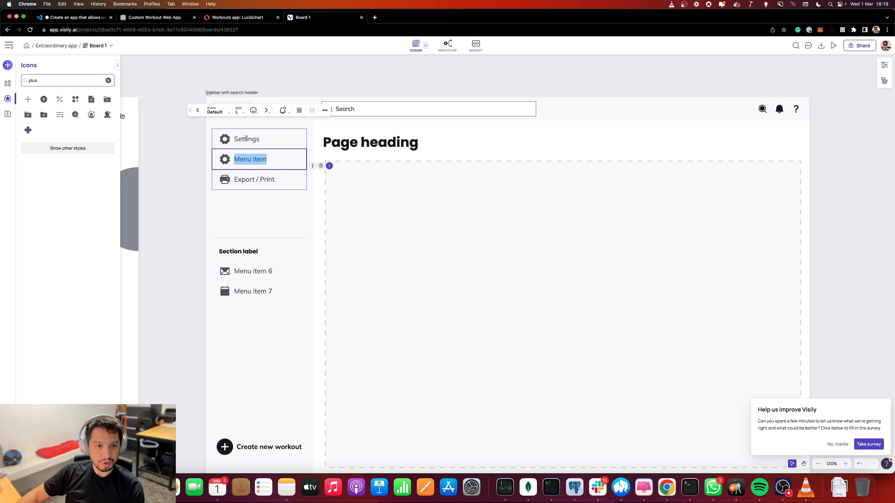
type("Setting")
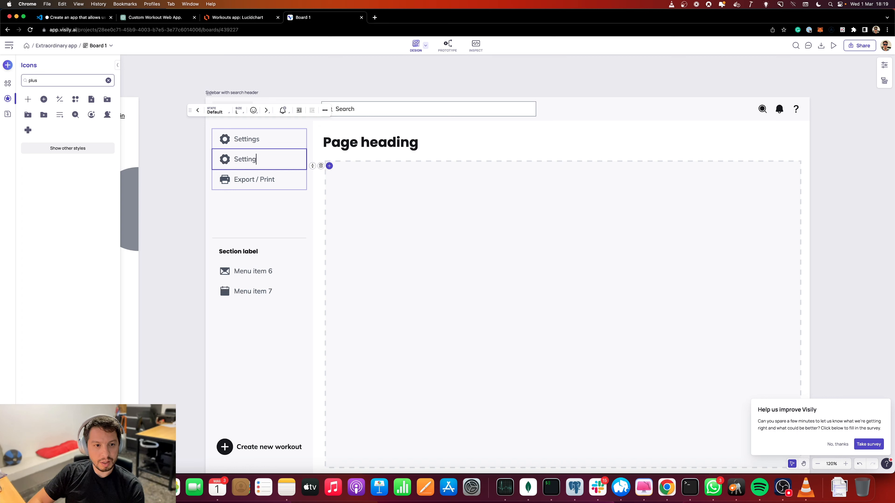
type("s")
Rename the first "Settings" item in the sidebar menu as "Home".
double_click(251, 144)
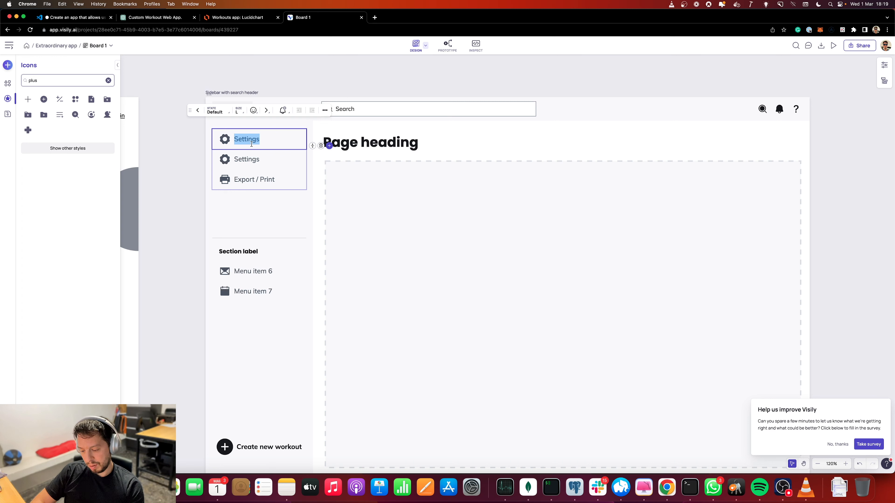
type("M")
key("BackSpace")
type("Wor")
key("BackSpace")
key("BackSpace")
key("BackSpace")
type("Home")
key("Tab")
Change the icon of the "Home" menu item to the house.
double_click(248, 142)
left_click(253, 111)
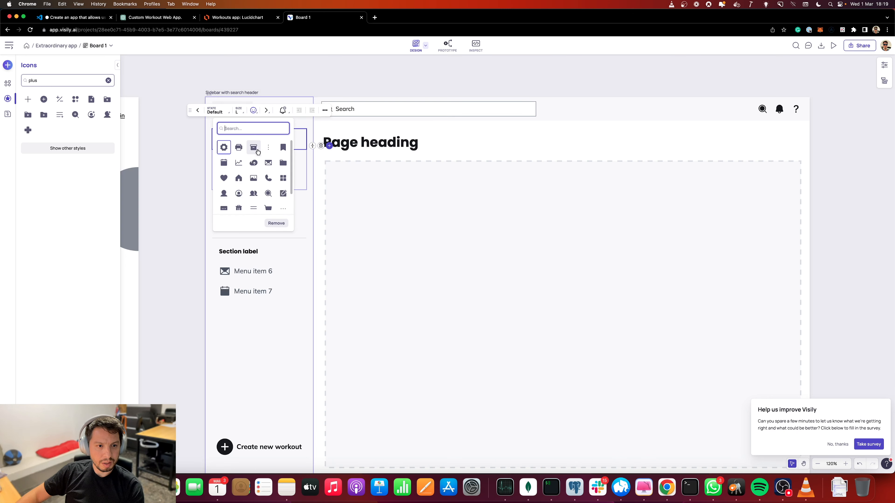
left_click(239, 179)
left_click(183, 180)
Set the "Home" menu item's state to Selected.
double_click(266, 136)
double_click(265, 137)
left_click(224, 111)
left_click(226, 128)
left_click(241, 187)
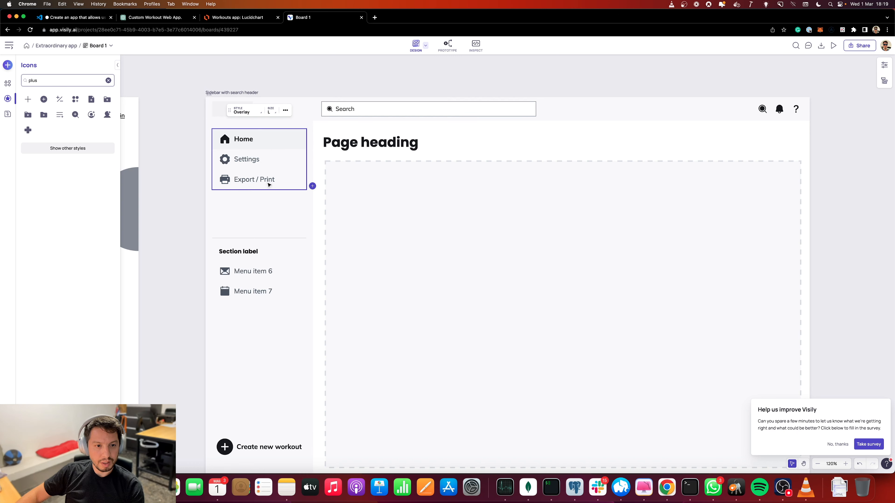
Move the "Export / Print" menu item above "Settings", directly below "Home".
double_click(268, 180)
left_click_drag(311, 185, 311, 166)
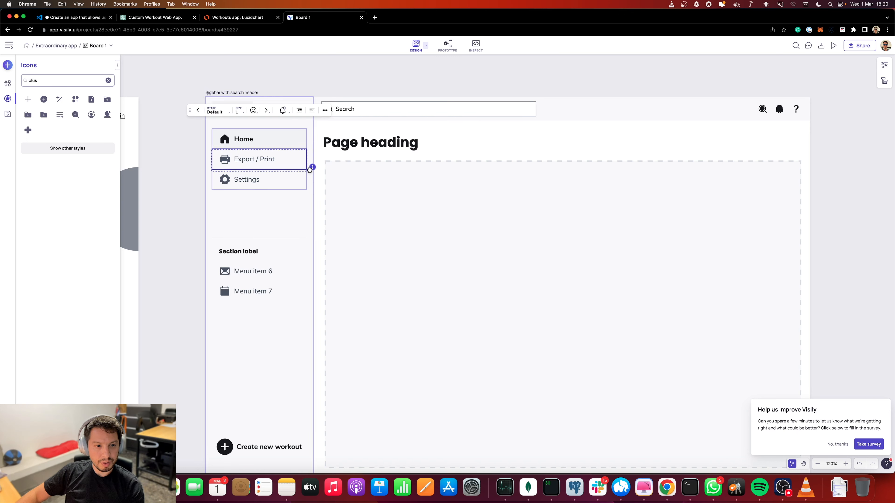
key("Escape")
Delete the sidebar's divider and "Section label" group together with "Menu item 6" and "Menu item 7".
left_click(254, 242)
left_click(255, 244)
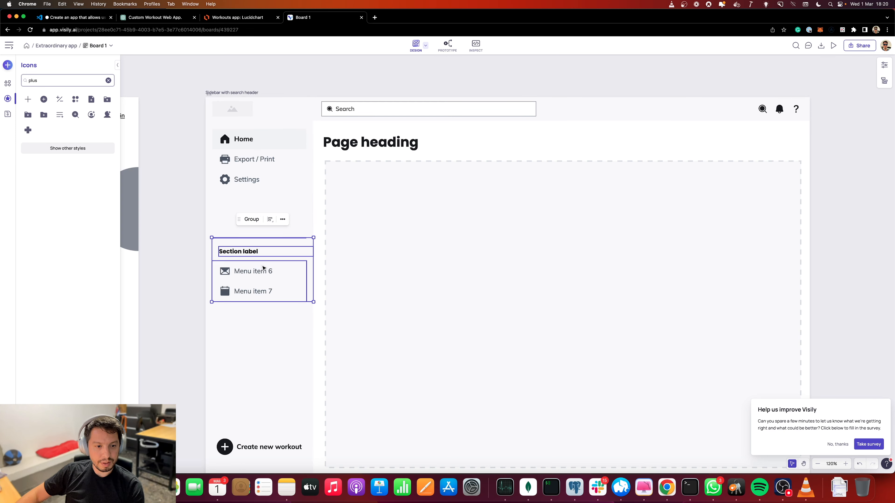
key("BackSpace")
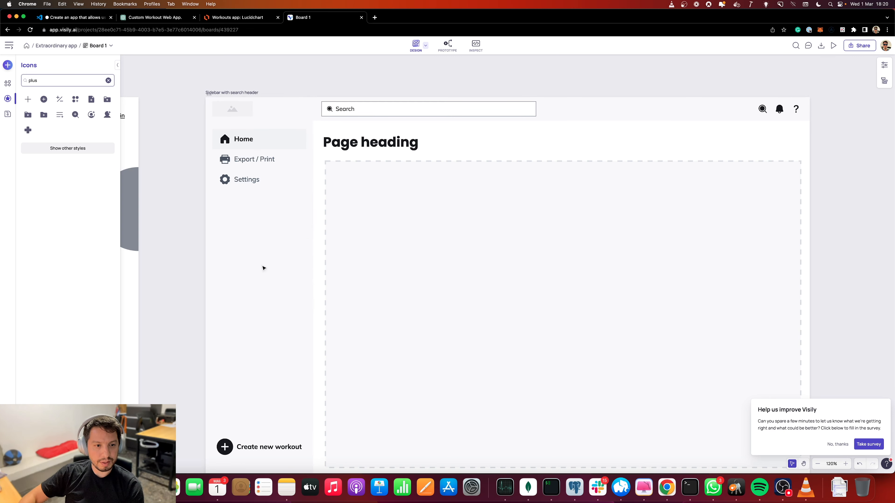
Change the display type of the image placeholder above the sidebar menu to the "LOGO" variant.
left_click(231, 114)
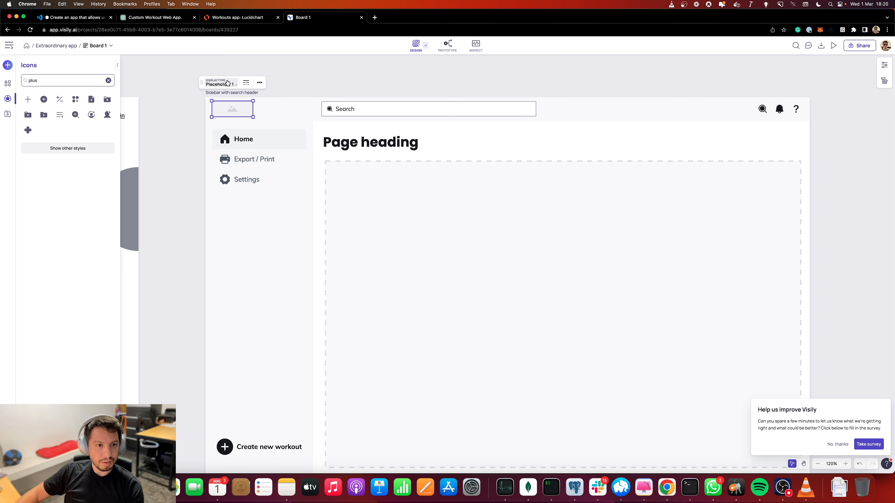
left_click(220, 84)
left_click(189, 107)
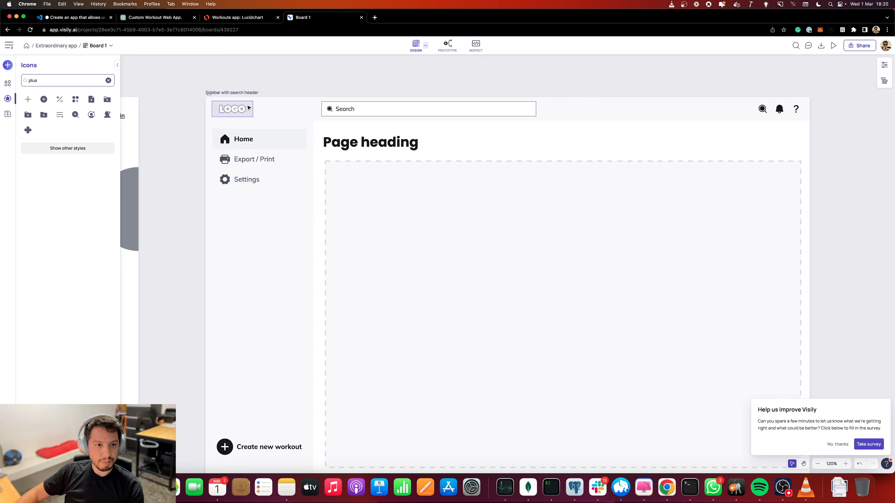
Enlarge the logo placeholder so it spans the width of the sidebar menu and reaches down toward the "Home" item.
left_click_drag(252, 114, 306, 121)
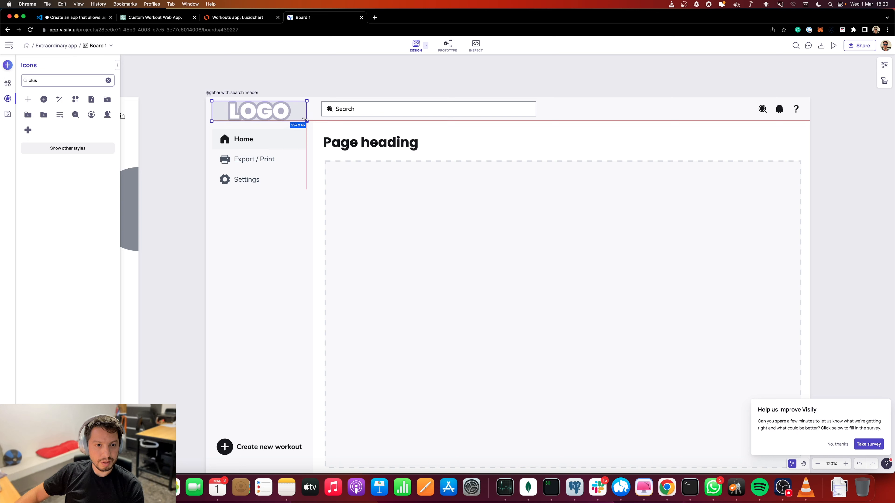
left_click_drag(305, 120, 254, 128)
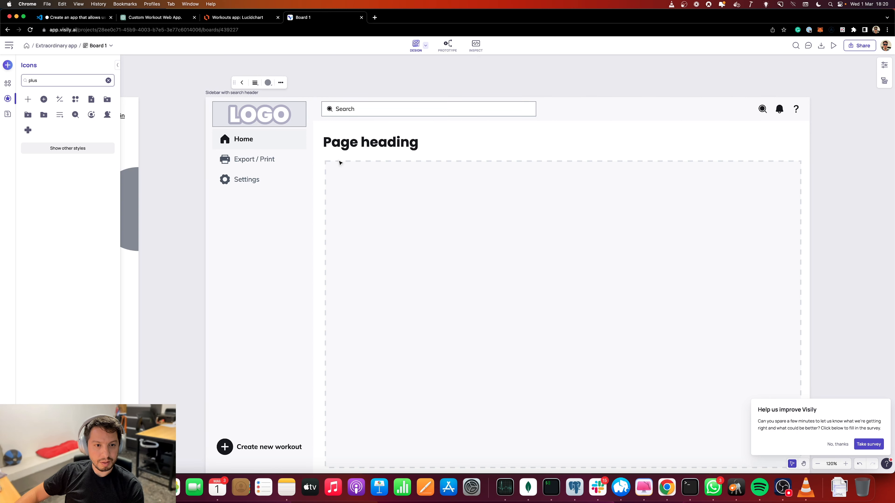
left_click(320, 68)
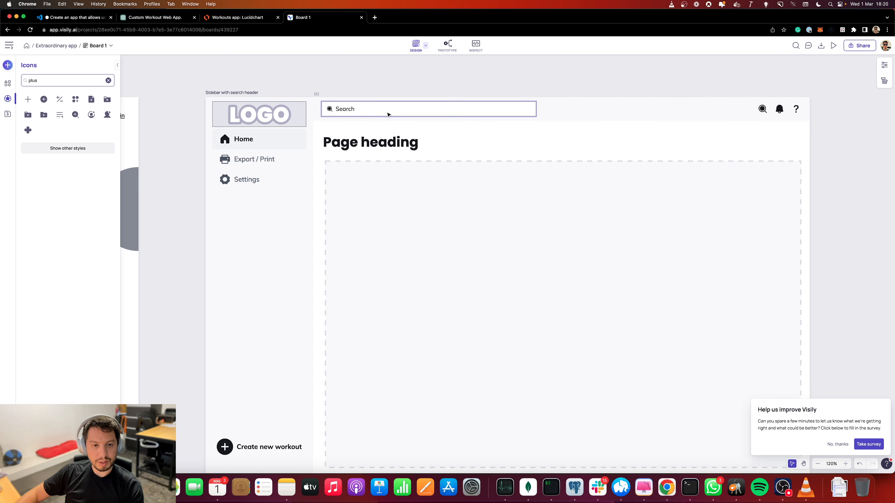
Review the page flow around the Dashboard in the Lucidchart workouts diagram, then return to the Visily board.
scroll(587, 240, "down", 3)
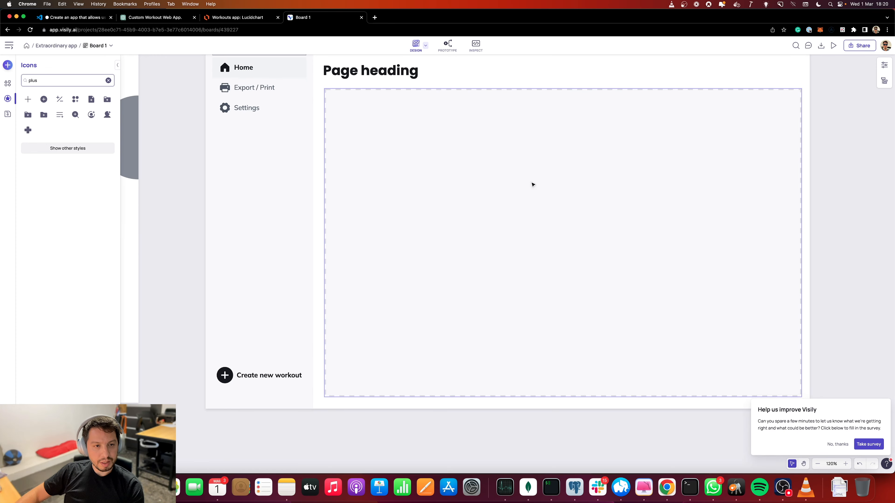
left_click(259, 17)
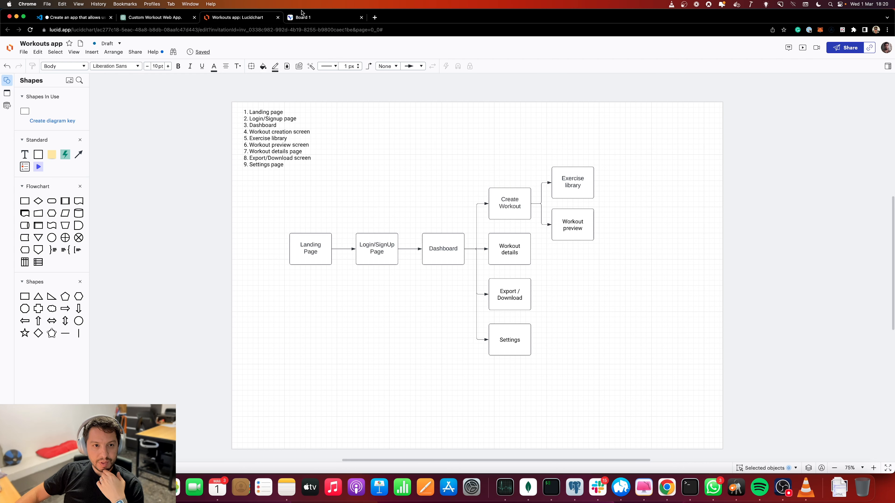
left_click(312, 19)
Change the dashboard's "Page heading" text to "Workouts".
scroll(411, 179, "up", 3)
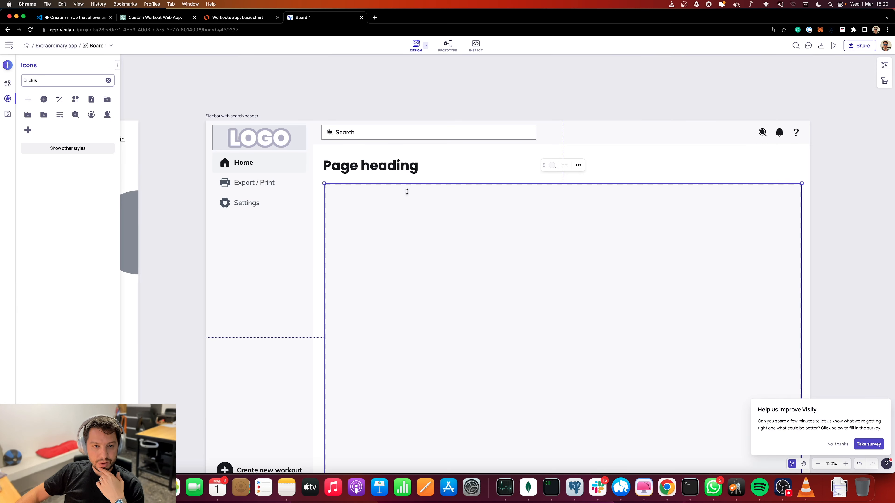
left_click(362, 162)
double_click(362, 162)
key("super+a")
type("W")
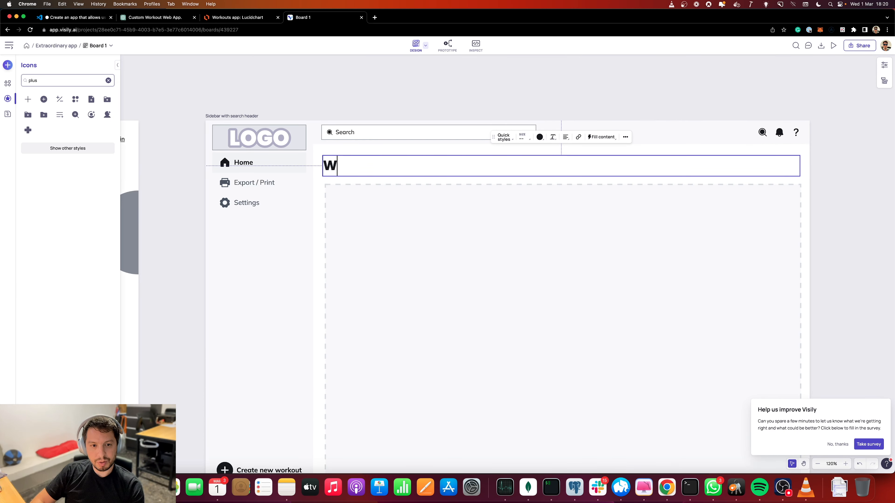
type("orkouts")
Delete the large dashed content placeholder beneath the "Workouts" heading.
left_click(475, 238)
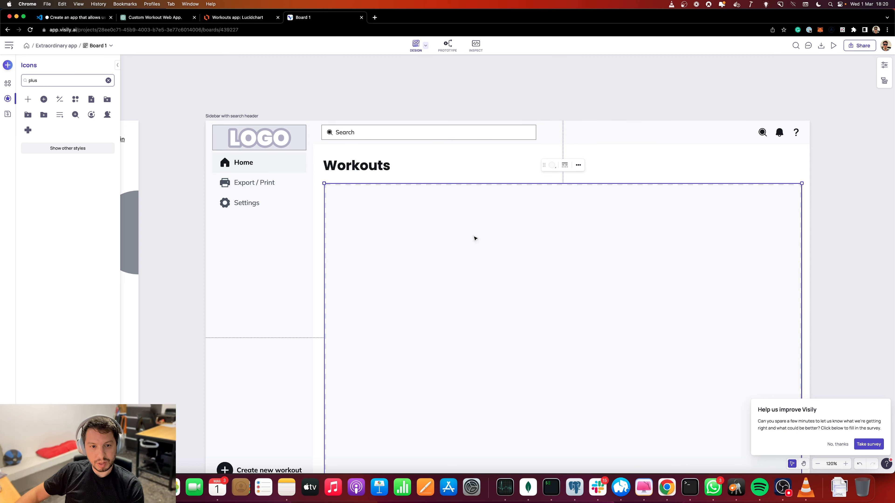
scroll(493, 247, "down", 3)
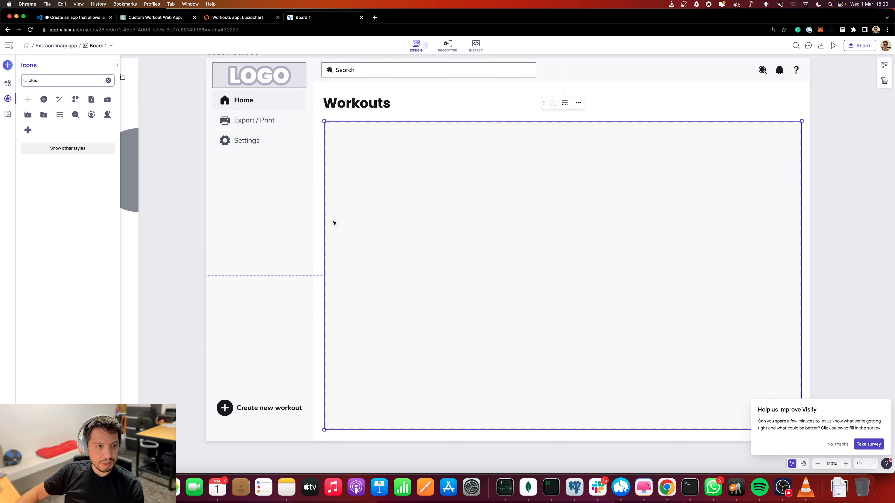
key("Escape")
scroll(328, 211, "up", 2)
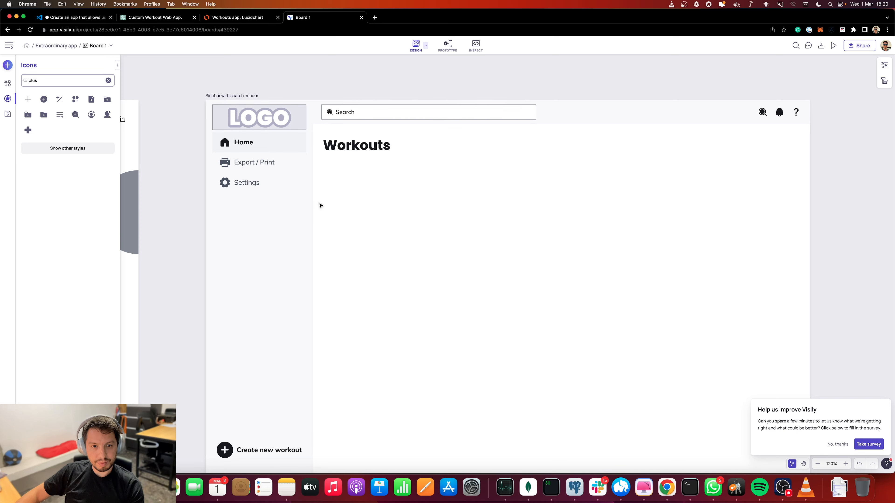
Search the component library for "list" and place a Generic card (compact) below the "Workouts" heading.
left_click(7, 85)
double_click(35, 80)
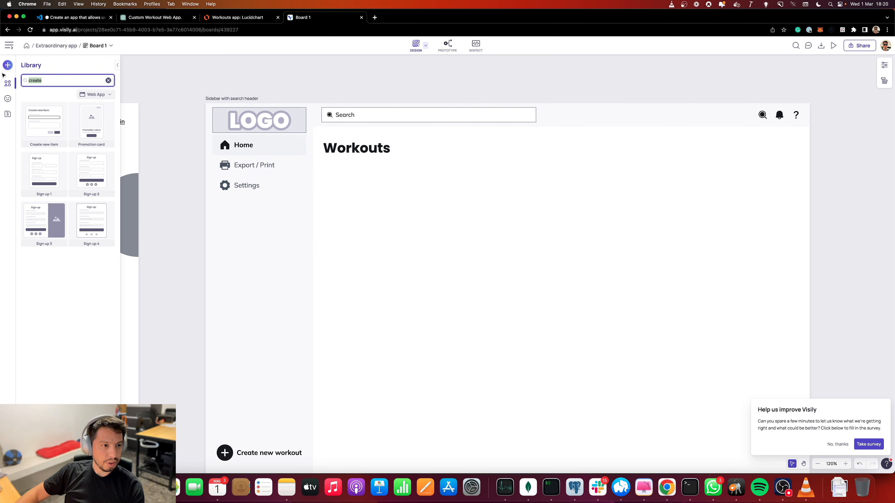
type("list")
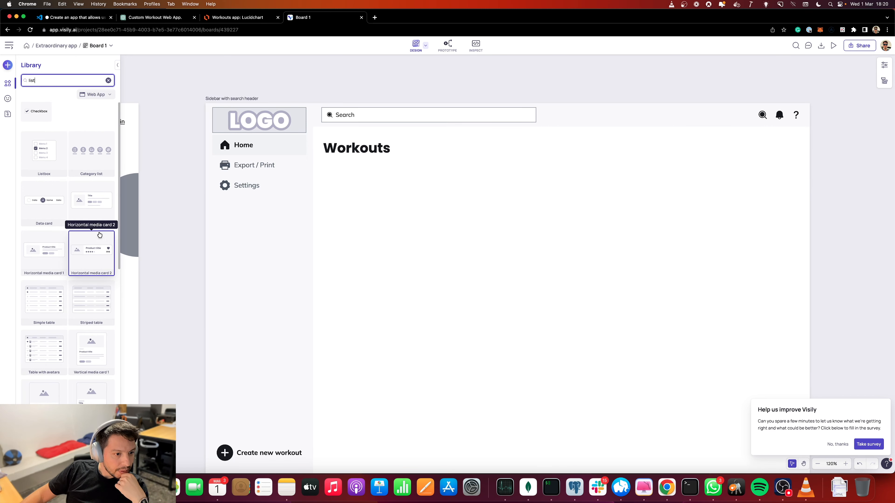
scroll(99, 235, "down", 3)
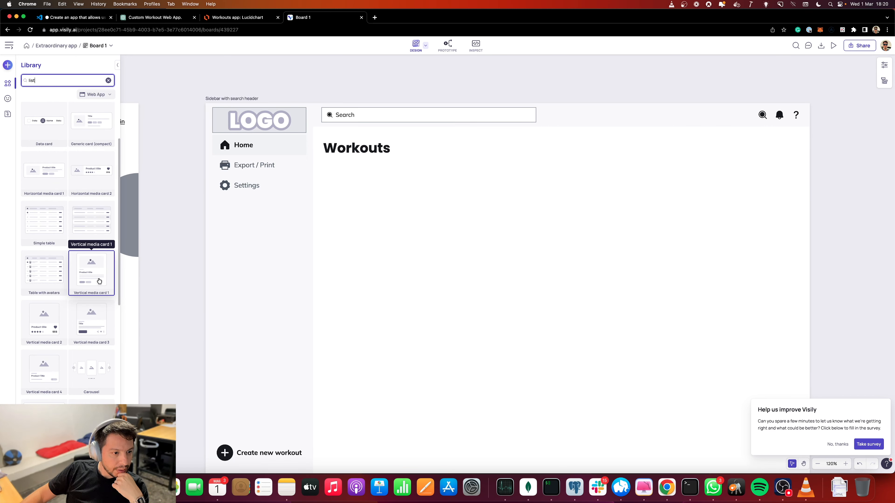
scroll(99, 281, "down", 6)
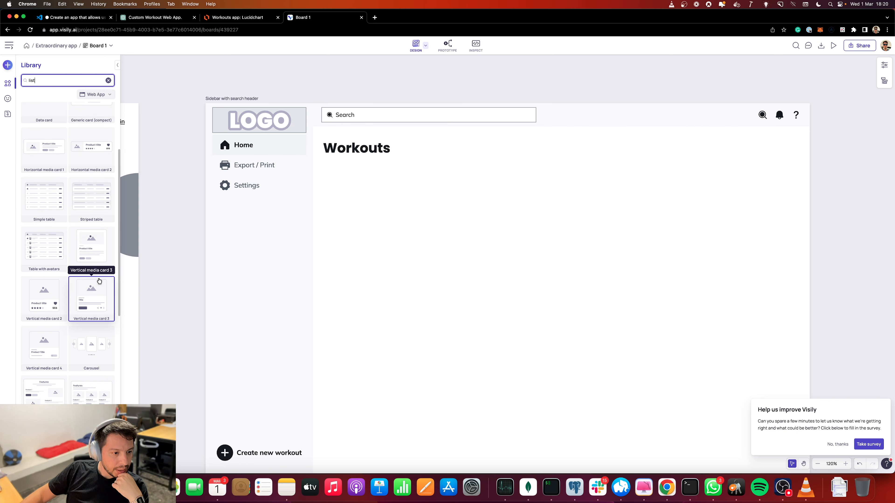
scroll(100, 281, "down", 5)
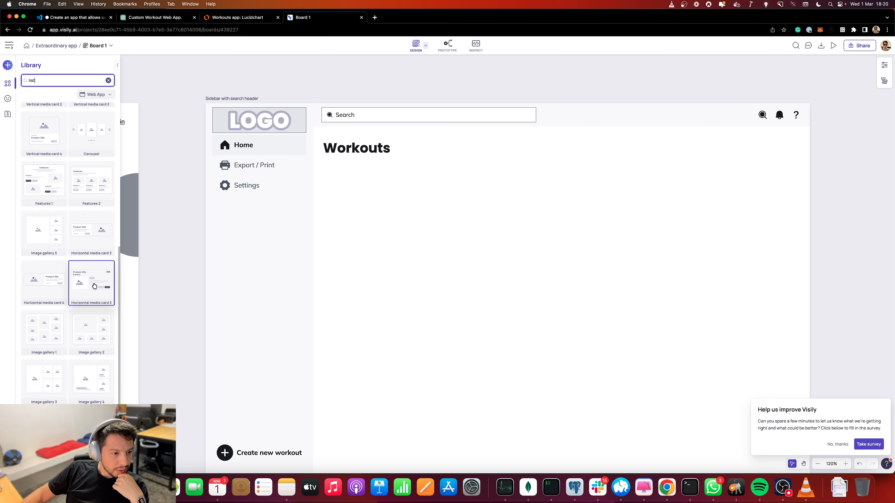
scroll(94, 286, "down", 2)
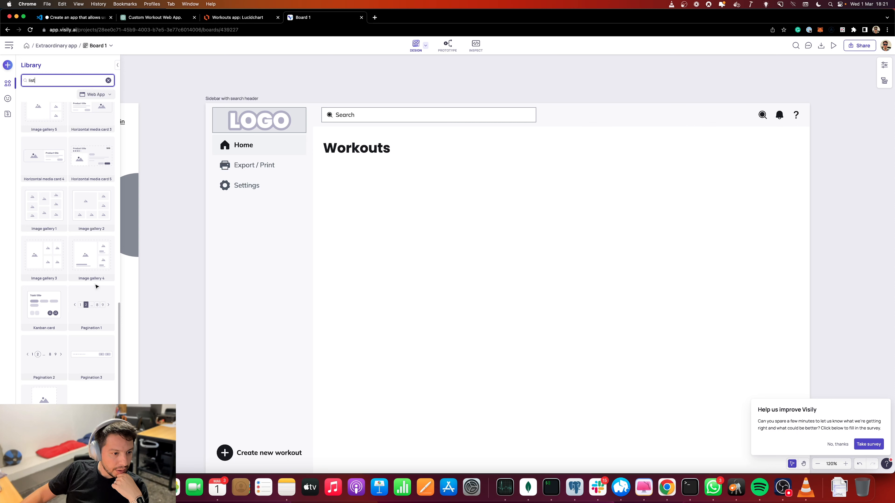
scroll(97, 286, "up", 15)
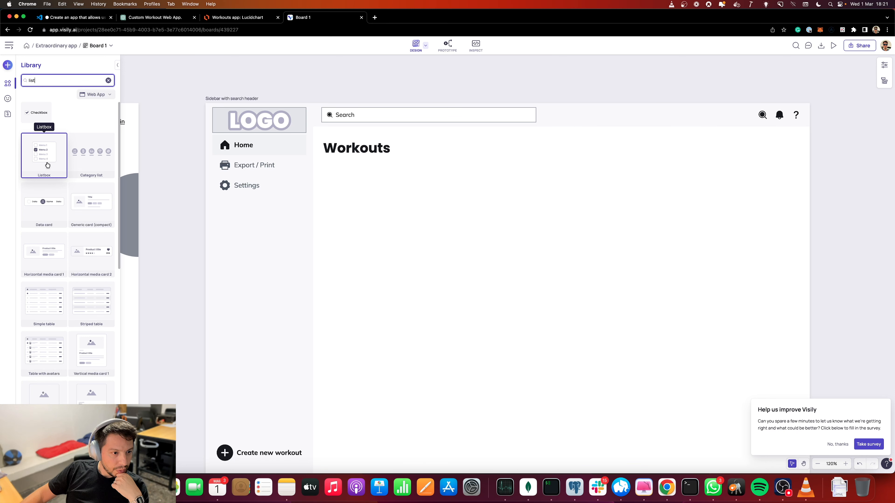
left_click_drag(97, 208, 425, 218)
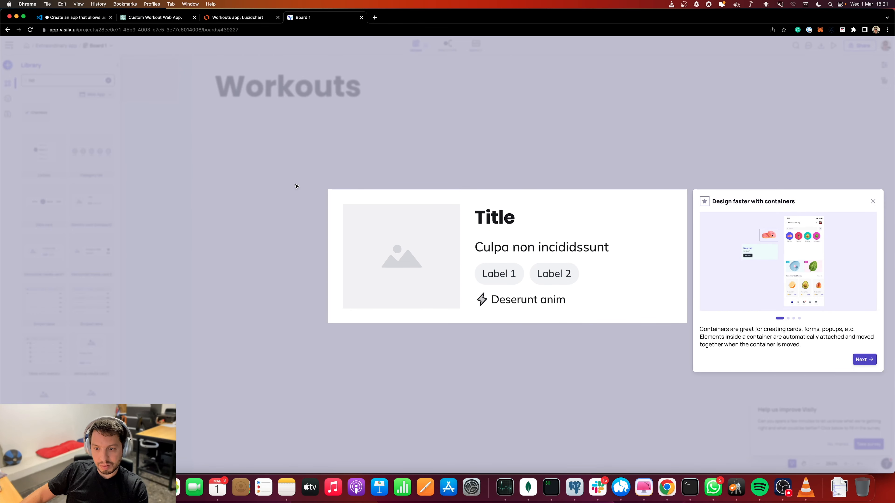
Go through the introductory tips about containers to the end and close them.
left_click(870, 360)
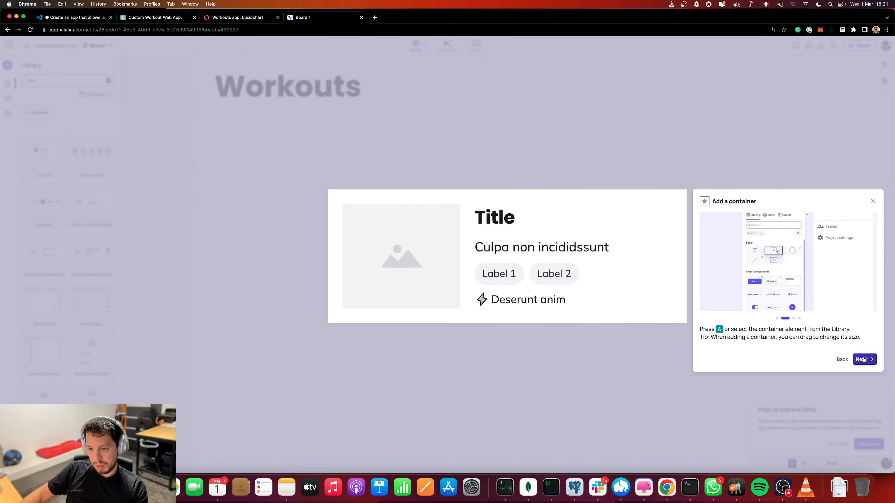
left_click(865, 360)
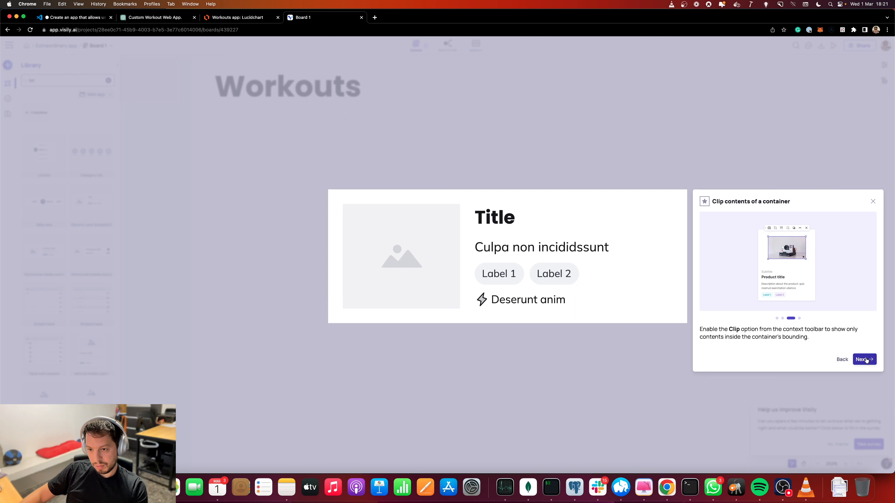
left_click(865, 359)
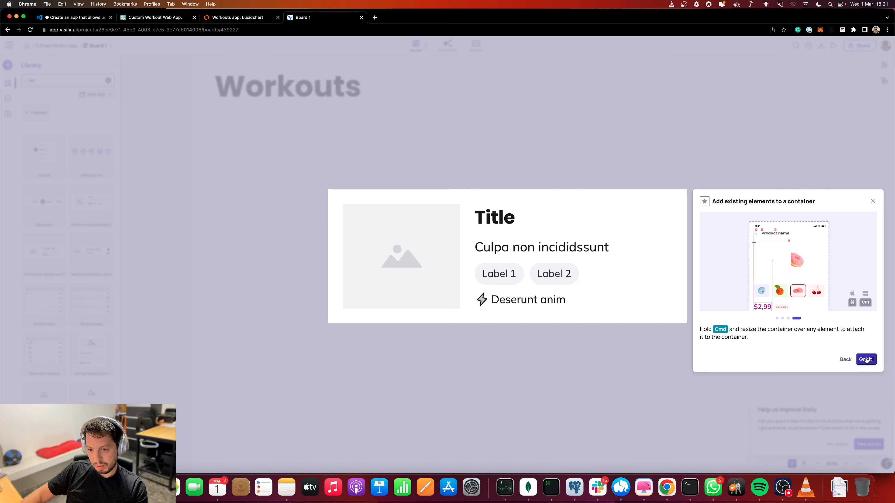
left_click(866, 360)
Move the new card directly under the "Workouts" heading, aligned with the heading's left edge.
scroll(546, 256, "down", 6)
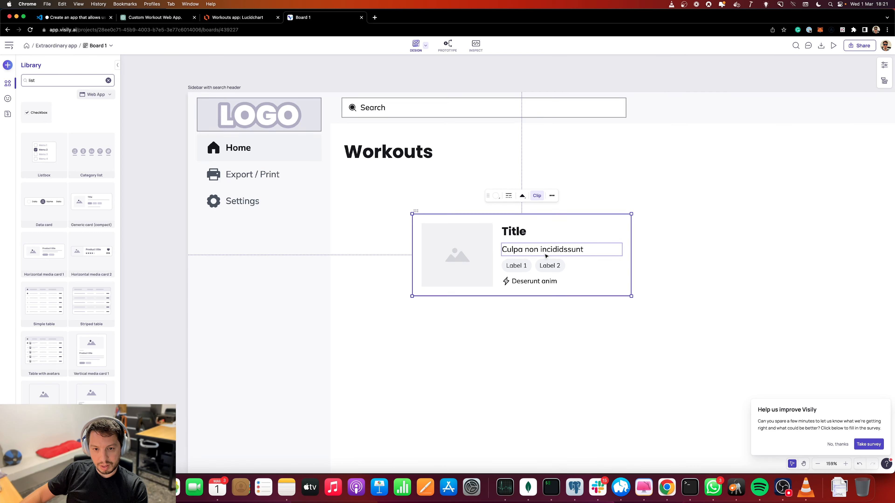
left_click(559, 241)
left_click(479, 232)
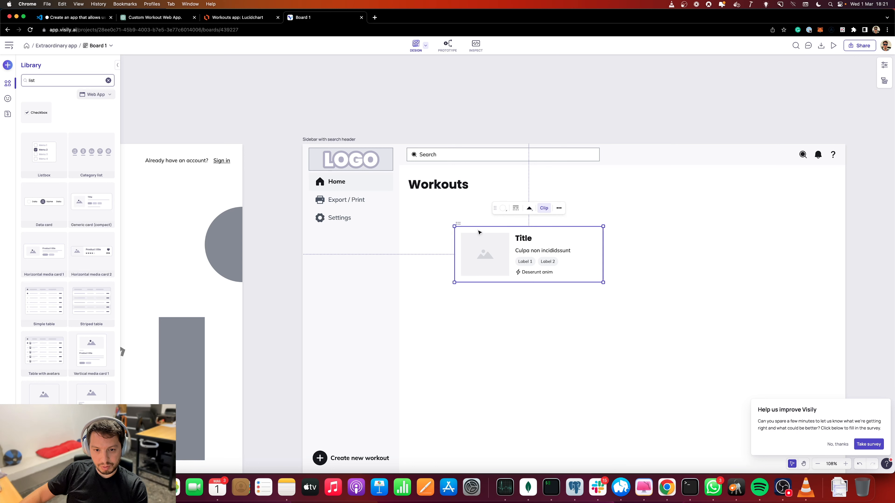
left_click_drag(467, 231, 418, 203)
Set the card's title to "Workout 1" and its description to "Upper Body Workout".
left_click(471, 210)
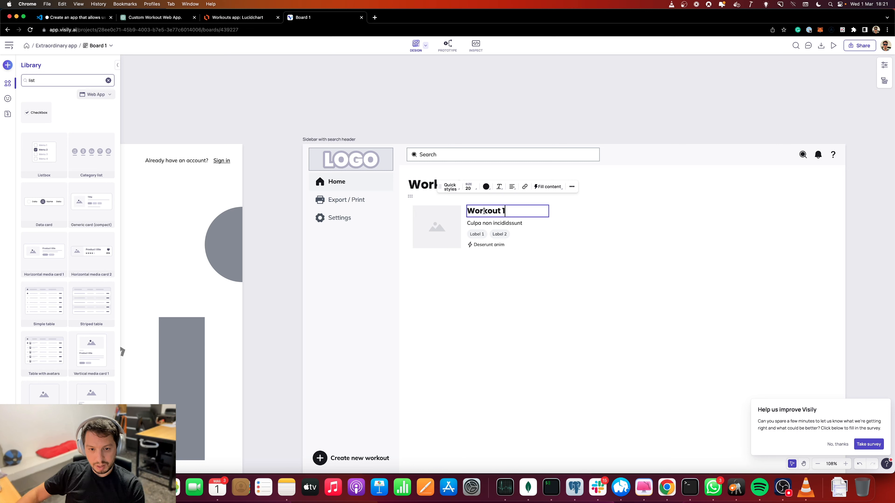
left_click(469, 223)
left_click_drag(468, 223, 533, 222)
left_click(533, 223)
key("super+a")
type("Mond")
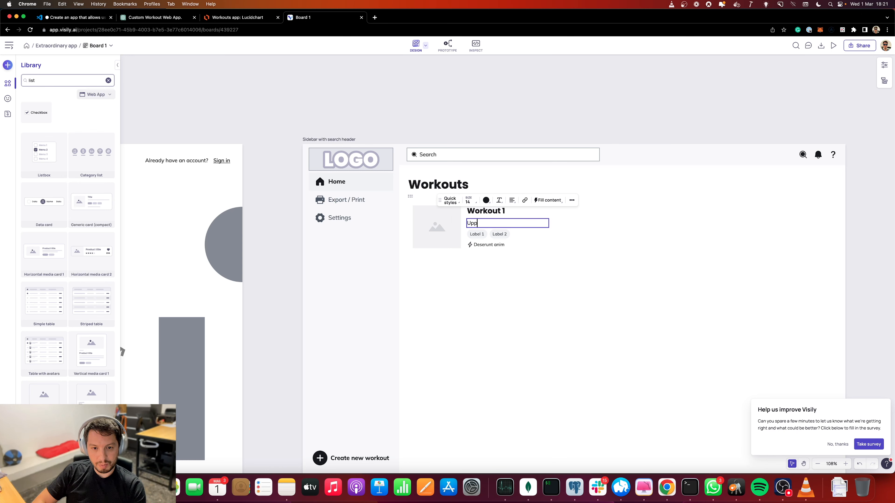
type("t")
left_click(560, 254)
Rename the card's two label tags to "Muscle 1" and "Muscle 2".
left_click(495, 235)
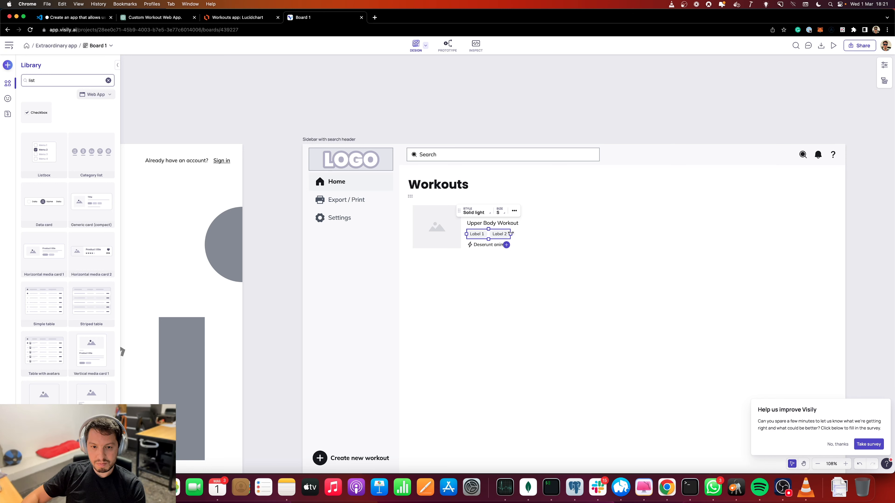
left_click(514, 261)
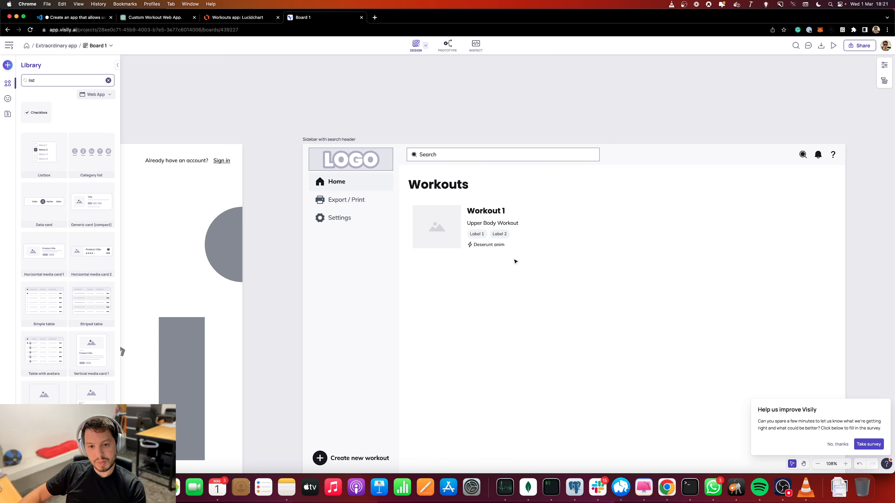
double_click(480, 235)
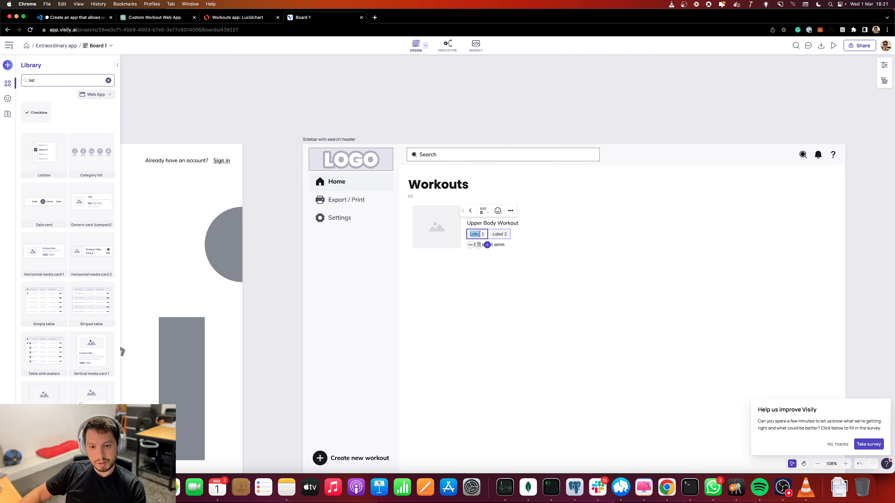
type("Muscle 1")
double_click(505, 234)
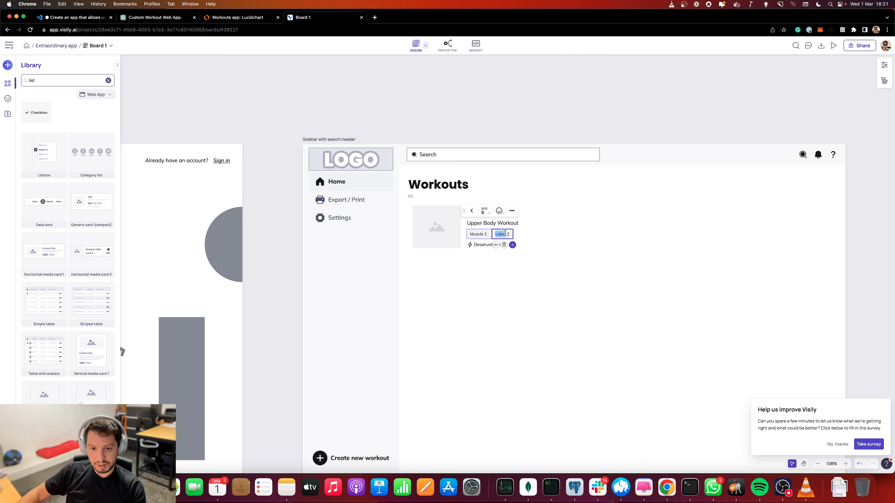
type("Muscle")
left_click(513, 263)
Delete the lightning icon and the "Deserunt anim" text from the bottom of the card.
left_click(486, 245)
left_click(477, 256)
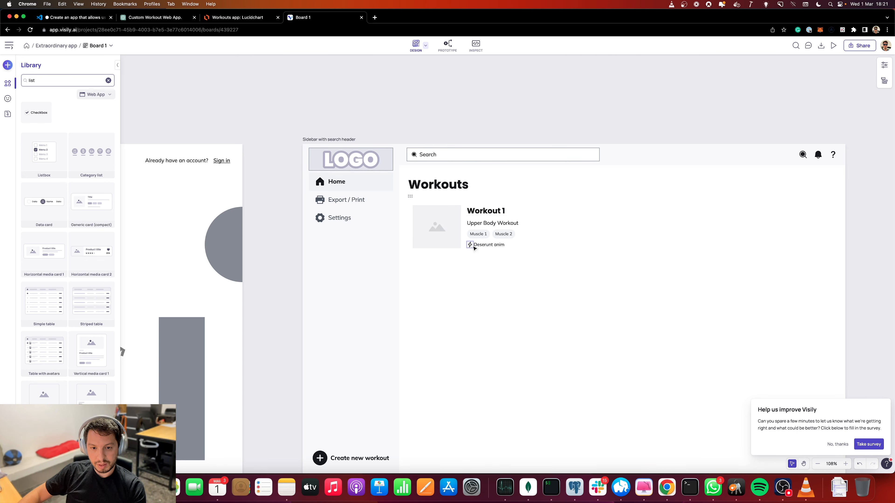
left_click(472, 246)
left_click(494, 246, "shift")
key("Delete")
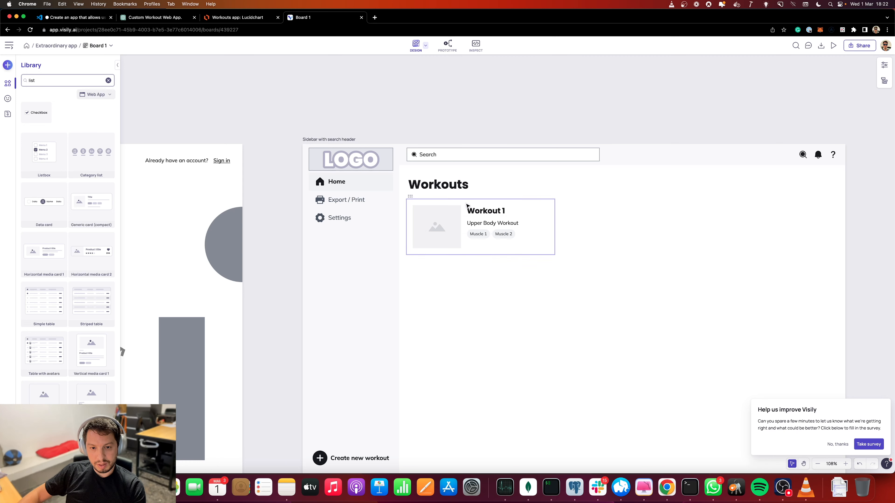
left_click(435, 221)
left_click(500, 279)
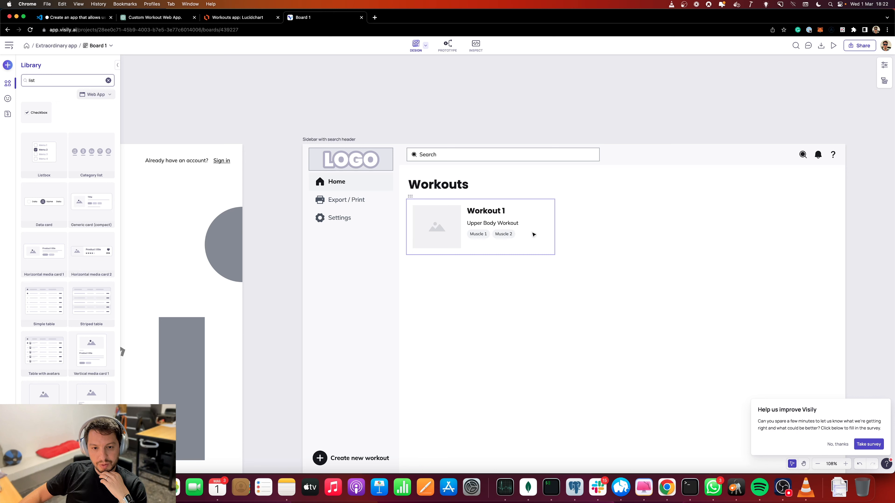
left_click(439, 235)
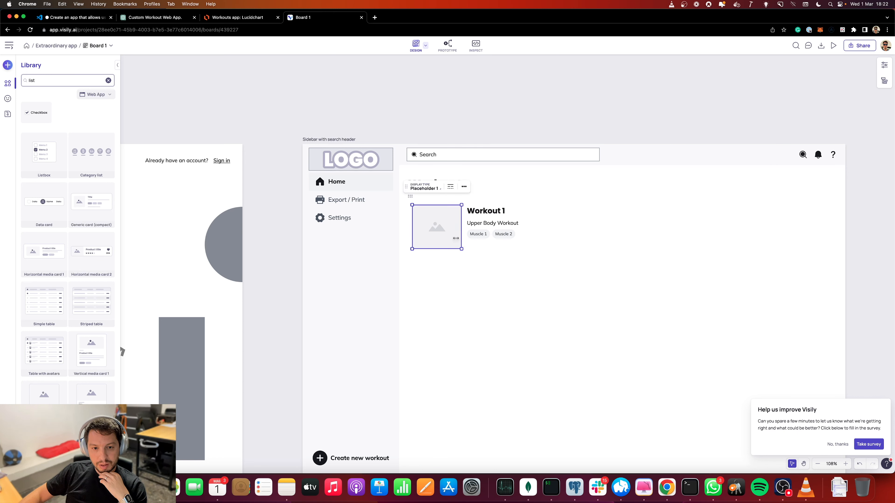
left_click(484, 258)
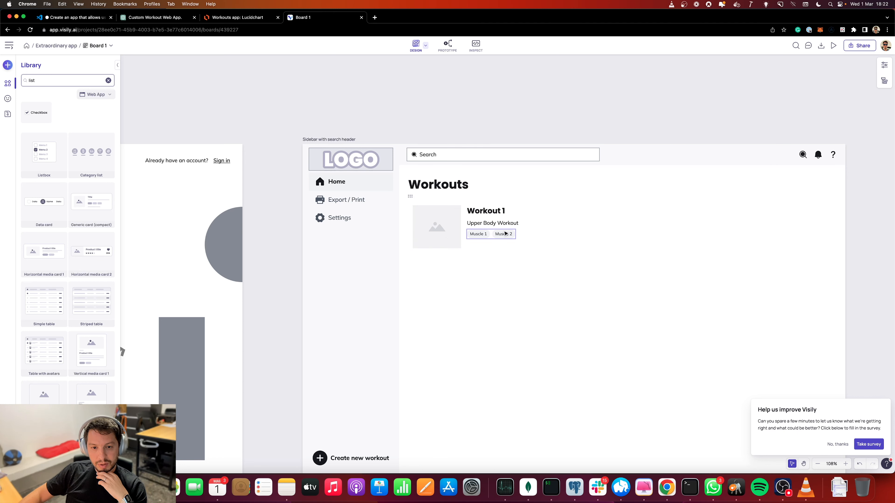
left_click(436, 232)
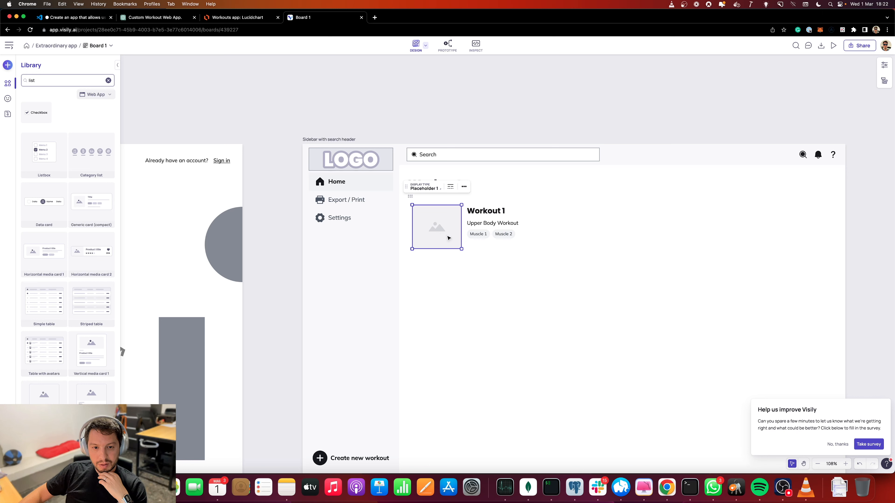
Try the crossed-box placeholder style for the Workout 1 card's image.
left_click(435, 190)
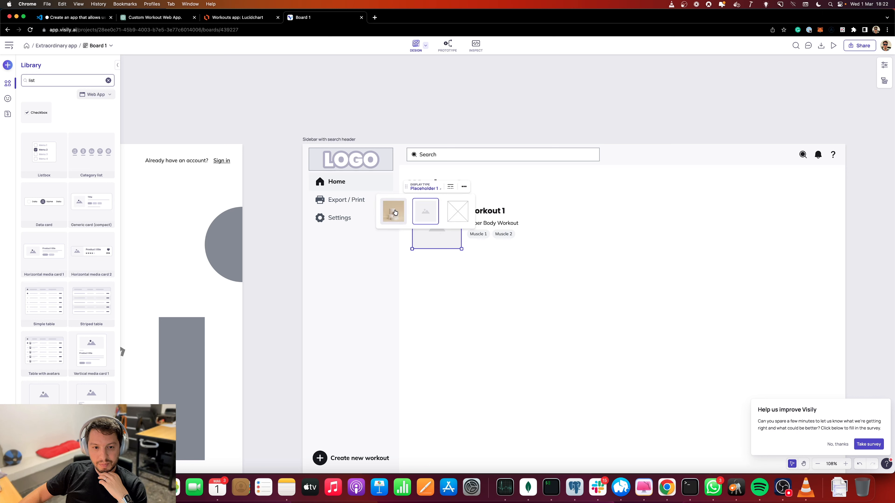
left_click(458, 221)
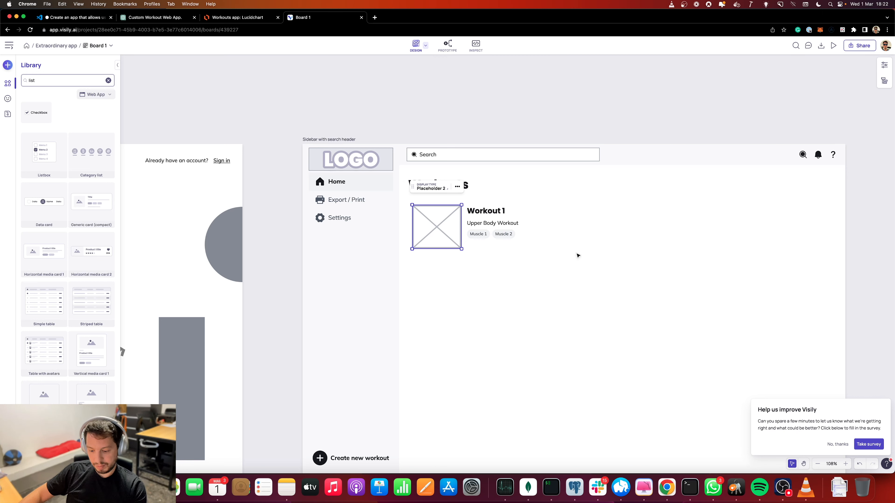
key("super+z")
left_click(587, 268)
Duplicate the Workout 1 card and place the copy beside it in the same row.
left_click(521, 232)
key("super+c")
key("super+v")
left_click_drag(456, 232, 625, 244)
Set the second card's title to "Workout 2" and its description to "Lower Body Workout".
double_click(656, 209)
type("2")
key("Escape")
left_click(628, 223)
double_click(628, 223)
type("Lower")
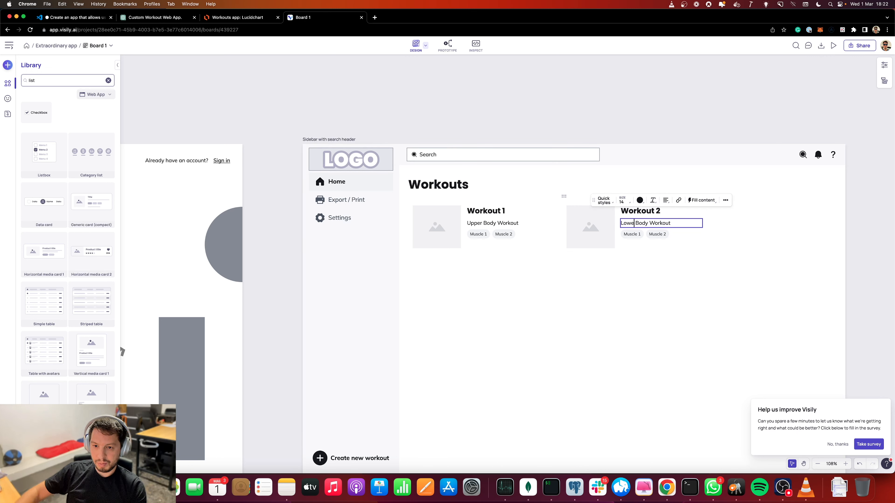
key("Escape")
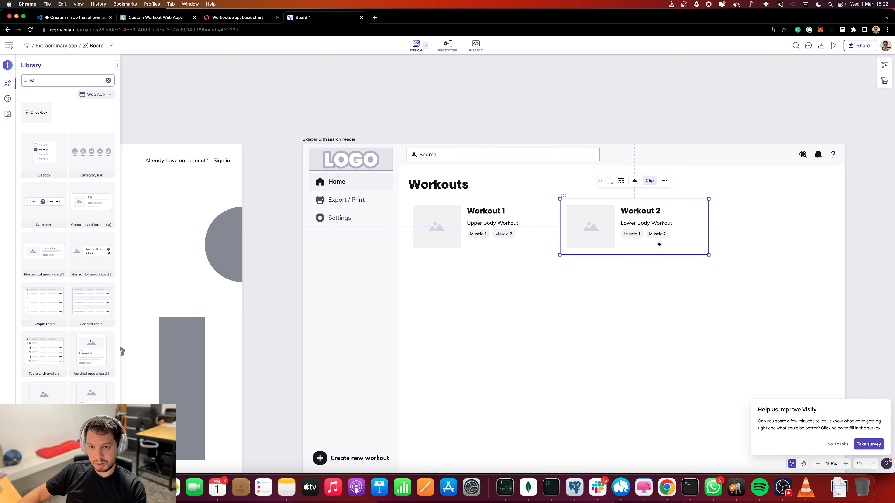
Duplicate the Workout 2 card and place the copy directly below the Workout 1 card.
key("super+c")
key("super+v")
left_click_drag(751, 236, 493, 297)
Set the third card's title to "Workout 3" and its description to "Abs Workout".
double_click(505, 269)
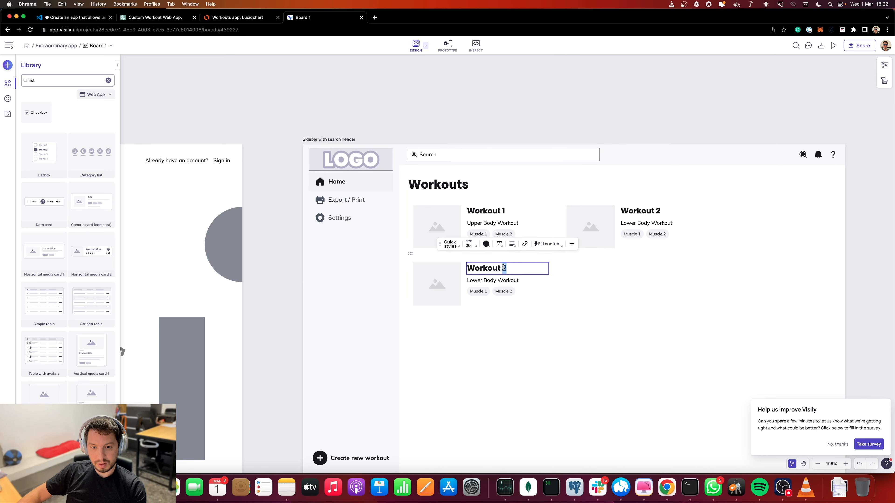
key("BackSpace")
type("3")
left_click(485, 281)
double_click(475, 279)
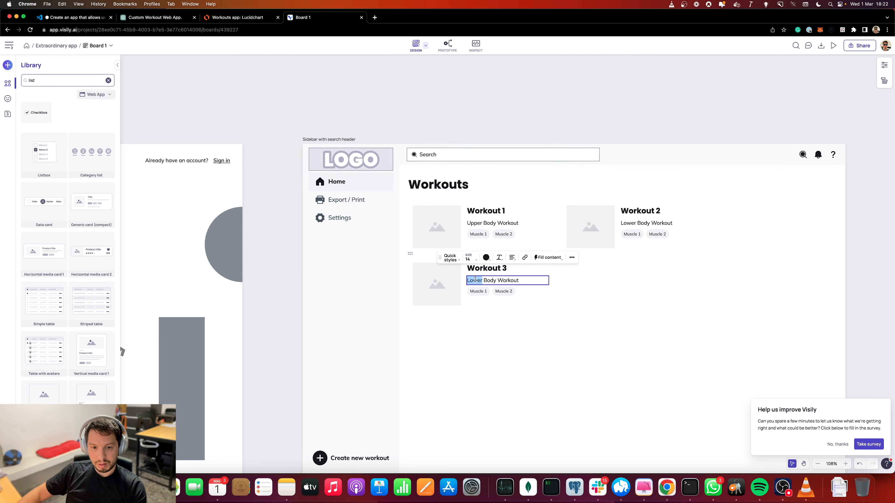
key("shift+Right")
key("shift+Right")
key("shift+Right")
key("shift+Right")
key("shift+Right")
type("Abs")
left_click(627, 380)
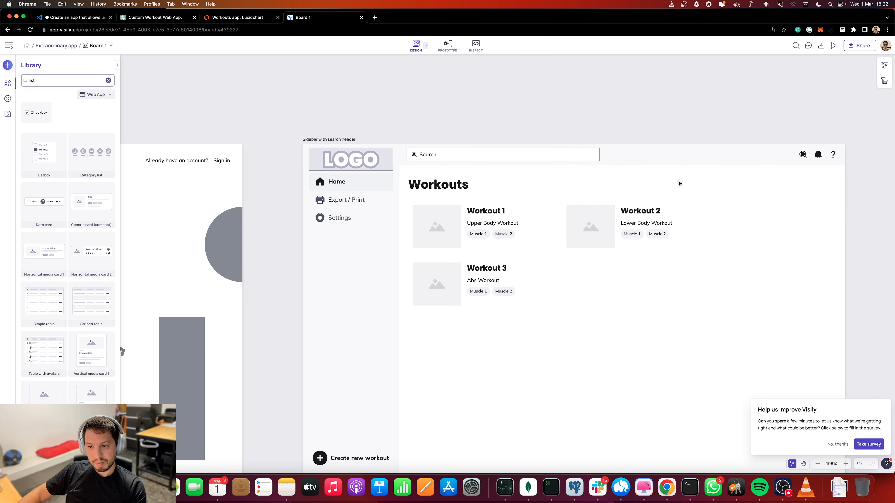
left_click(582, 156)
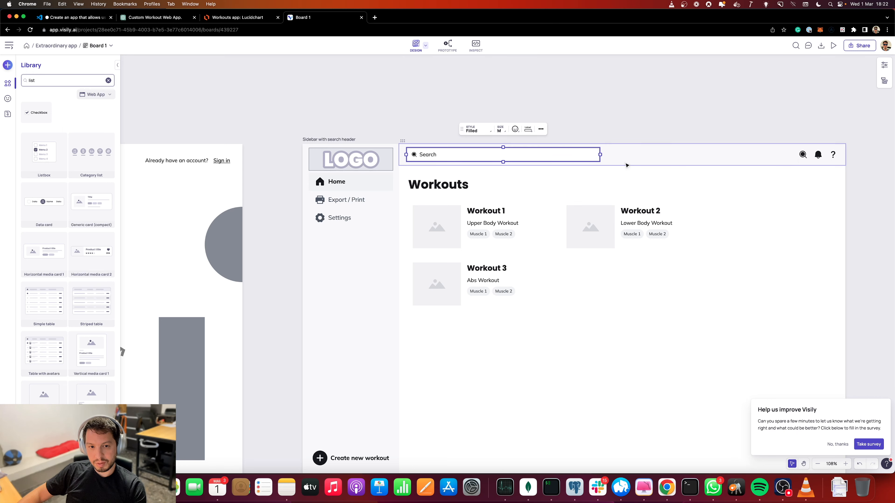
left_click(713, 342)
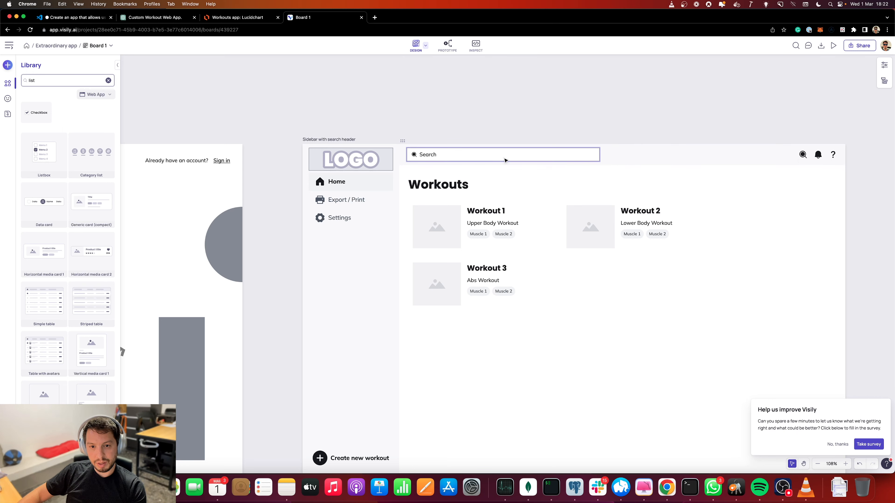
left_click(506, 182)
left_click(480, 161)
left_click(499, 192)
left_click(493, 158)
left_click(544, 179)
Delete the magnifier, bell and question mark icons from the dashboard header.
left_click(805, 163)
left_click(803, 156)
left_click(818, 155, "shift")
left_click(834, 155, "shift")
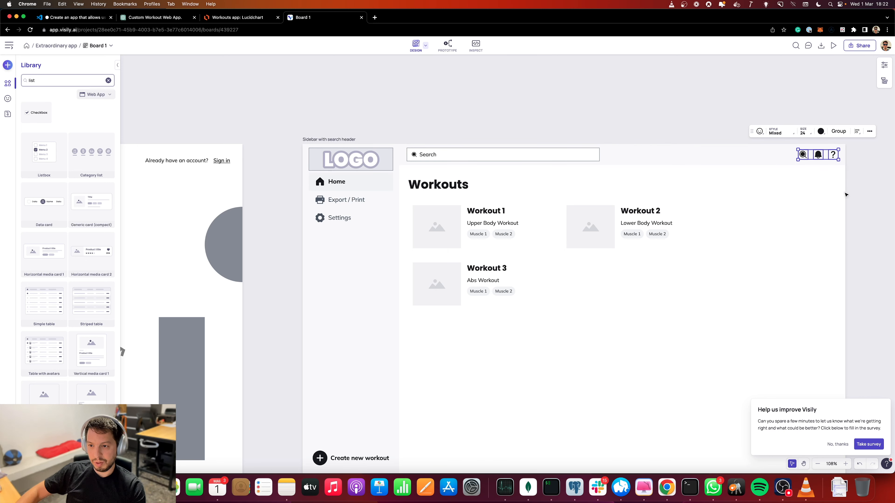
key("Delete")
Switch the board's design mode from grey wireframe to full-colour high-fidelity design and confirm the change.
scroll(512, 316, "down", 3)
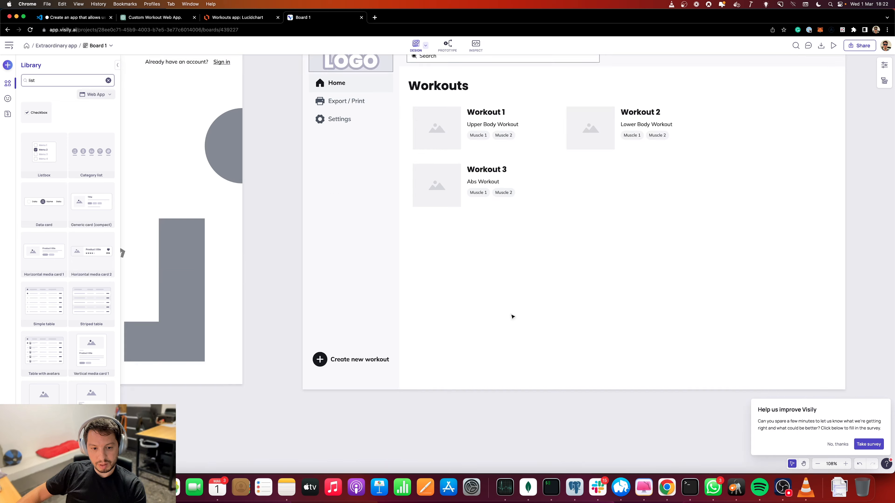
scroll(513, 317, "up", 3)
scroll(513, 316, "down", 5)
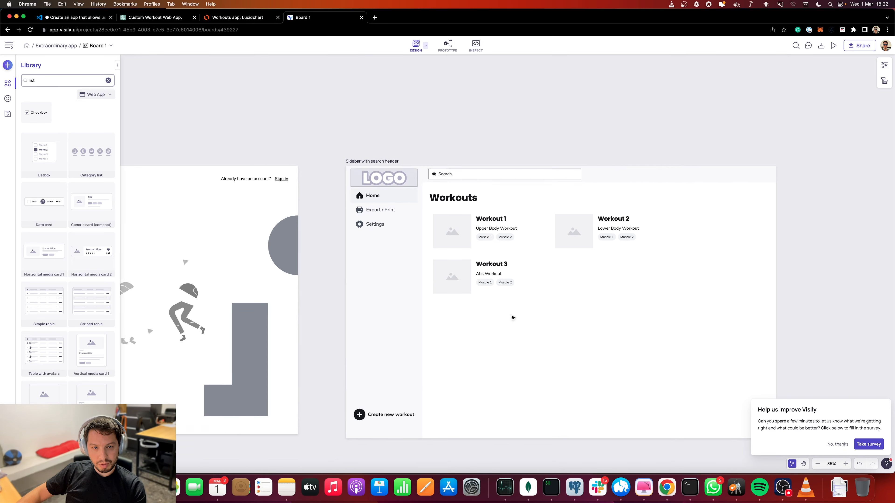
scroll(444, 134, "down", 2)
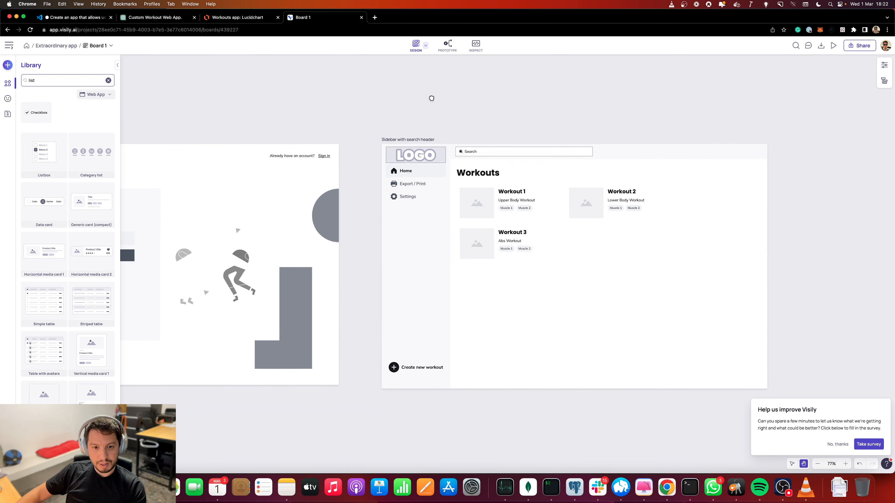
left_click(426, 51)
left_click(455, 94)
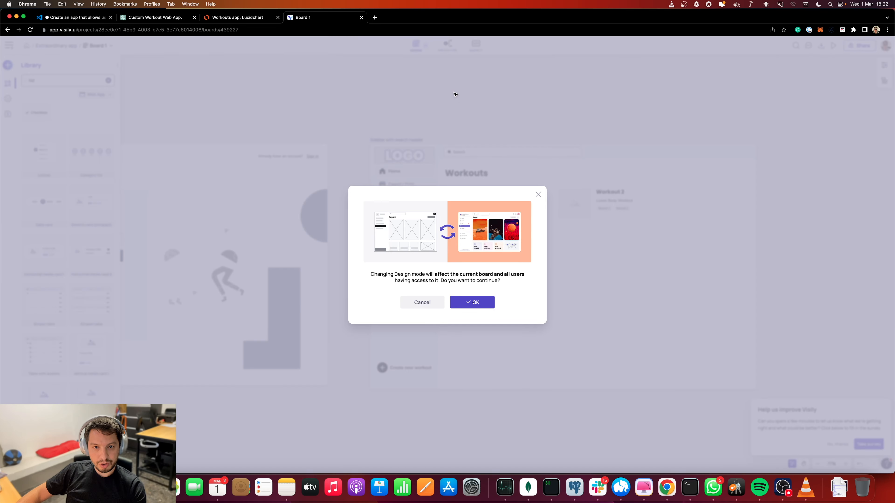
left_click(480, 305)
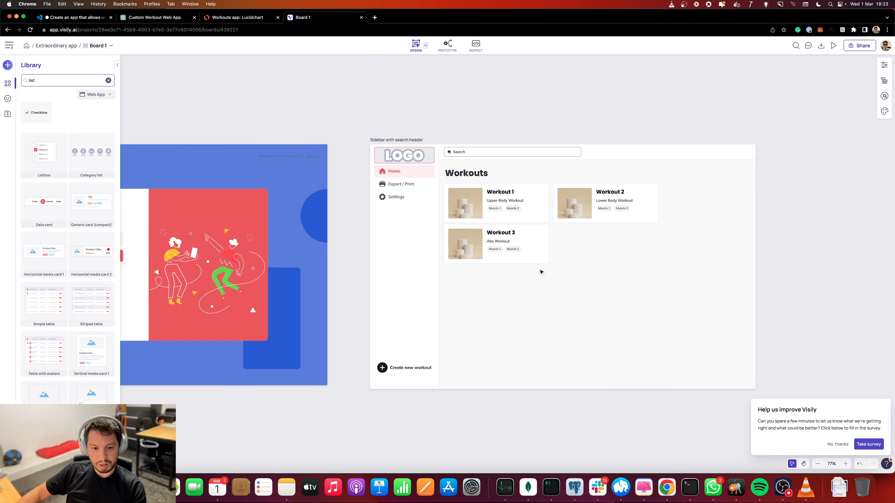
Return the board's design mode to grey wireframe and confirm the change.
scroll(585, 253, "up", 1)
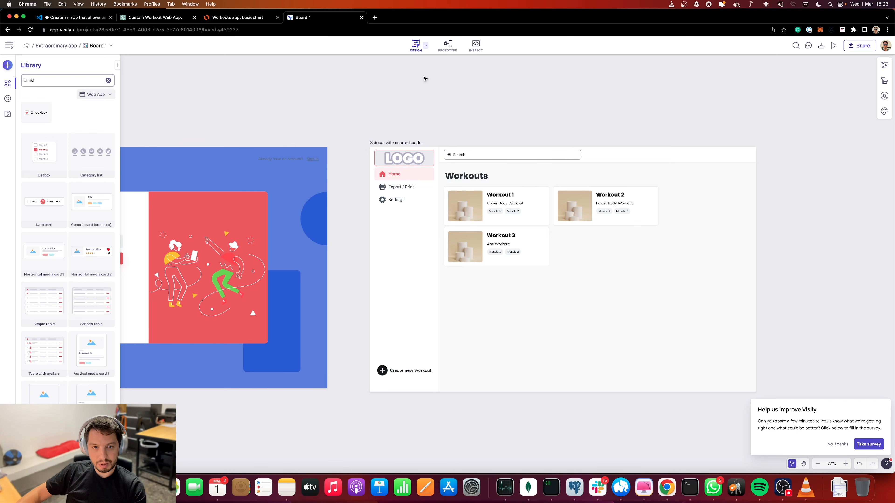
left_click(426, 45)
left_click(391, 101)
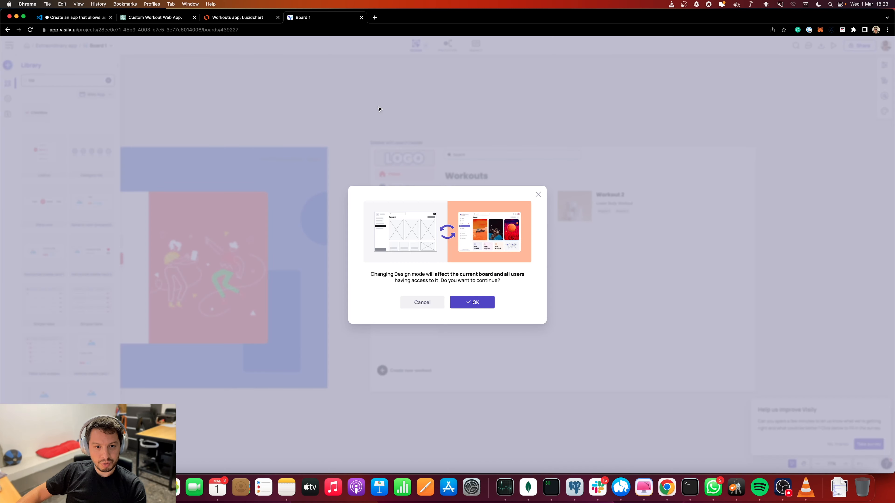
left_click(464, 307)
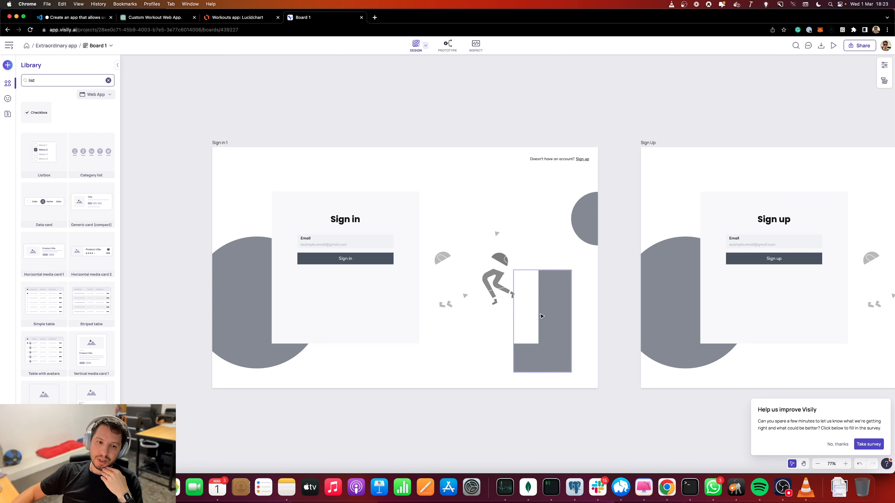
Review the Sign in, Sign up and Workouts dashboard wireframes across the board.
key("h")
left_click_drag(689, 124, 260, 106)
left_click_drag(739, 116, 506, 121)
key("v")
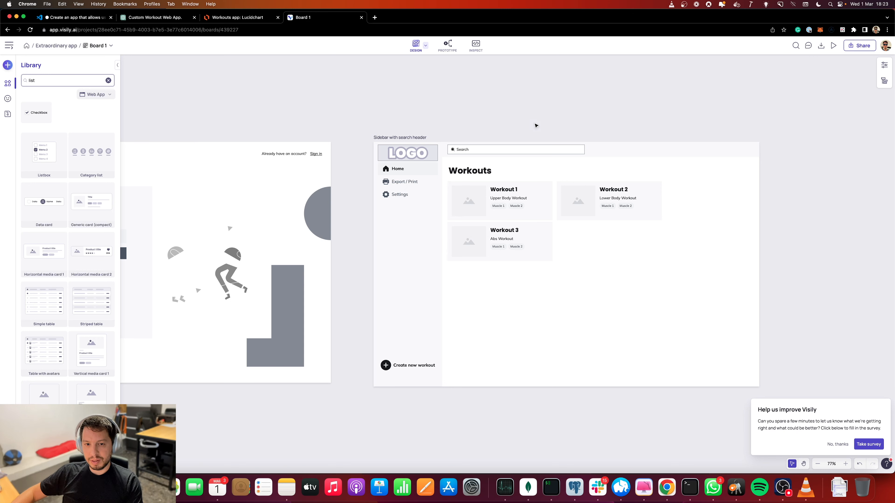
key("space")
mouse_move(428, 112)
left_mouse_down()
mouse_move(438, 118)
mouse_move(413, 126)
mouse_move(374, 114)
mouse_move(516, 114)
left_mouse_up()
left_click_drag(338, 104, 507, 110)
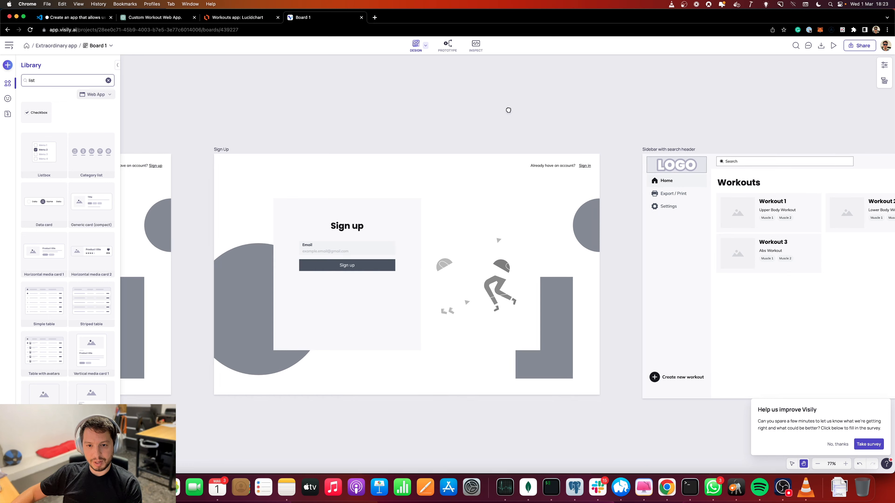
left_click_drag(323, 130, 453, 142)
mouse_move(283, 126)
left_mouse_down()
mouse_move(410, 122)
mouse_move(177, 104)
left_mouse_up()
mouse_move(536, 108)
left_mouse_down()
mouse_move(176, 101)
mouse_move(497, 108)
left_mouse_up()
Check the Lucidchart screen flow, and read the Settings page description in the ChatGPT screen list.
left_click(257, 22)
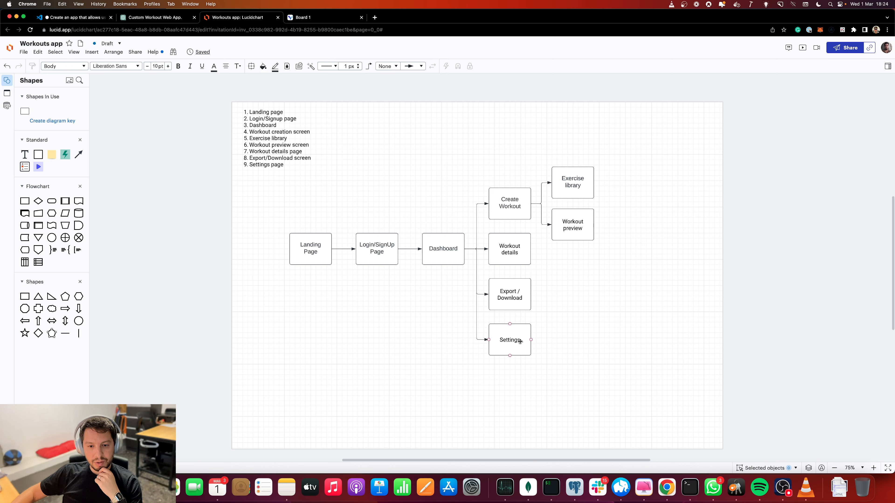
left_click(177, 18)
scroll(392, 324, "down", 1)
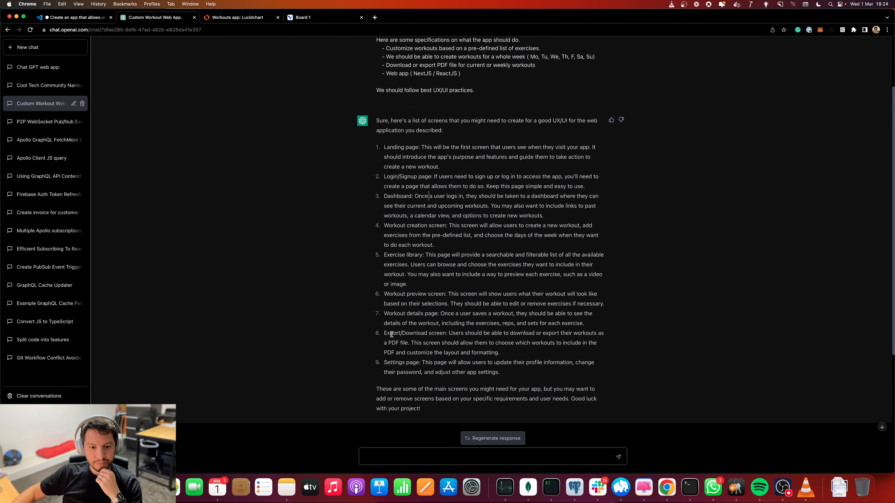
left_click_drag(384, 362, 508, 375)
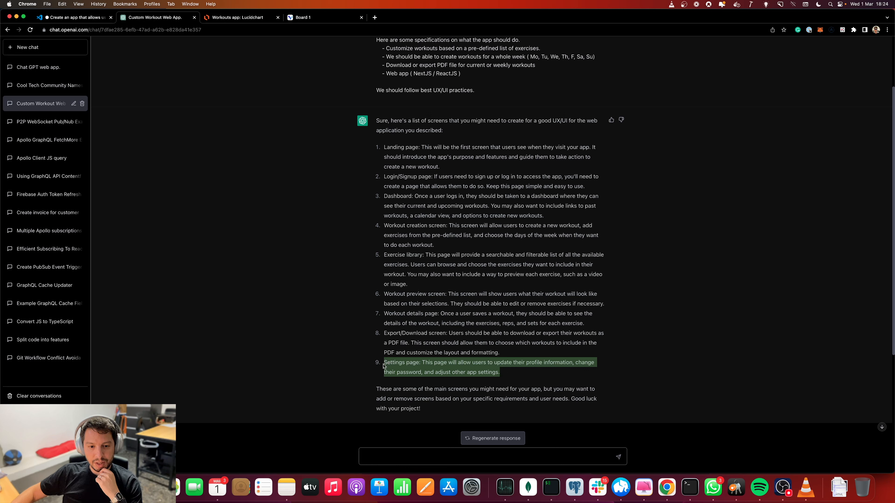
left_click(525, 374)
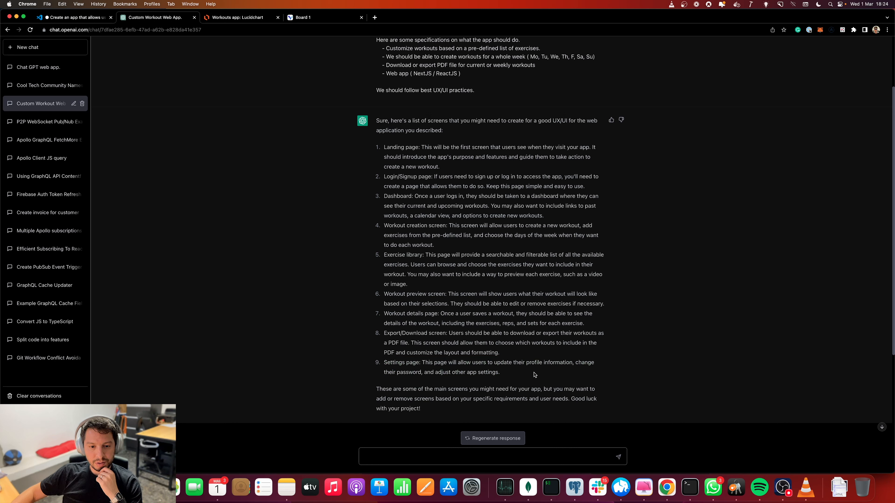
double_click(411, 373)
left_click_drag(411, 373, 510, 375)
left_click(423, 371)
double_click(425, 362)
left_click(427, 373)
left_click(513, 375)
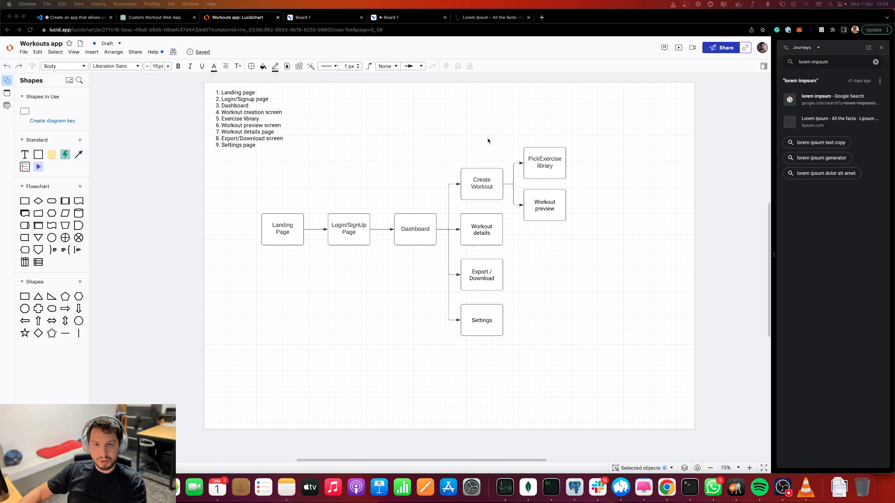
Review the Lucidchart flow from Login/SignUp and Dashboard to Create Workout and its exercise library screen.
left_click(490, 188)
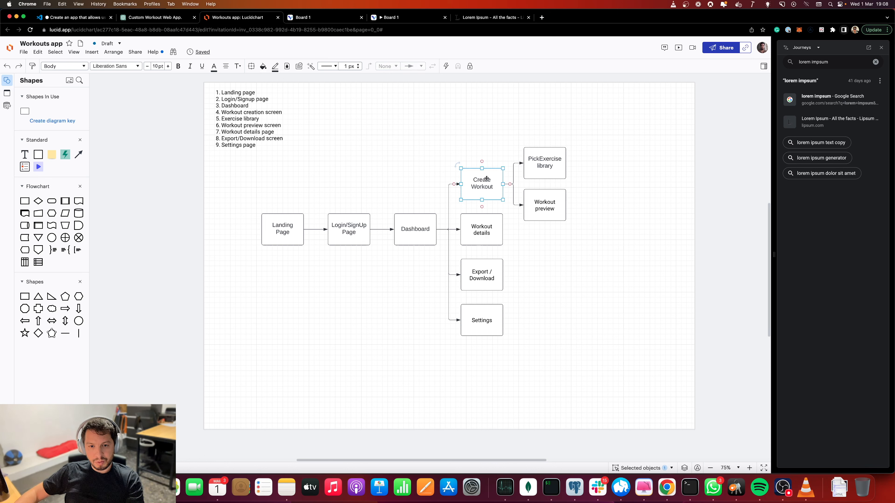
left_click(447, 150)
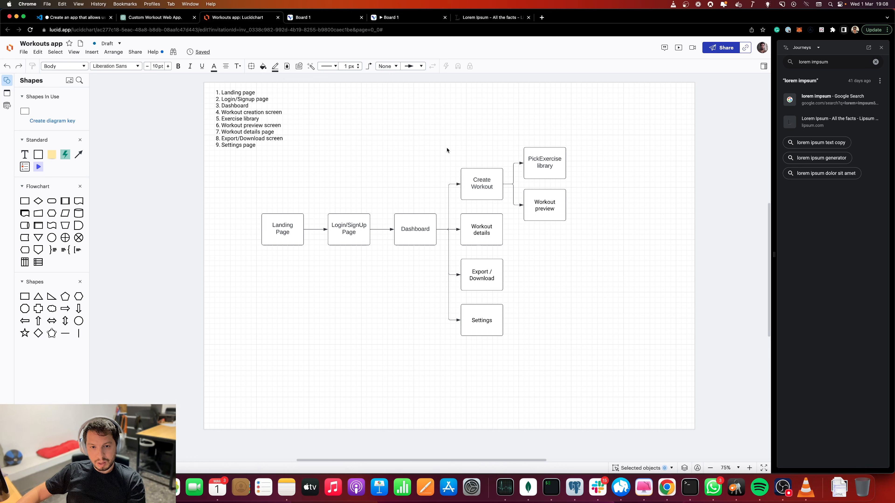
left_click(562, 174)
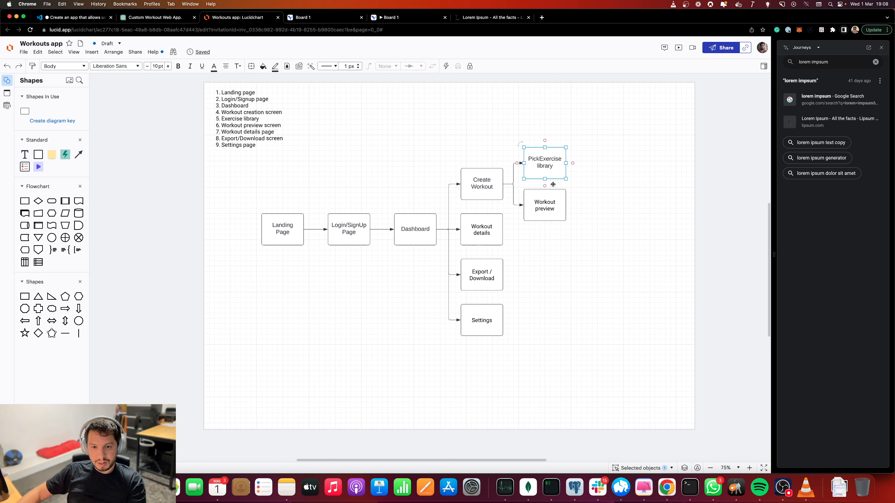
left_click(455, 139)
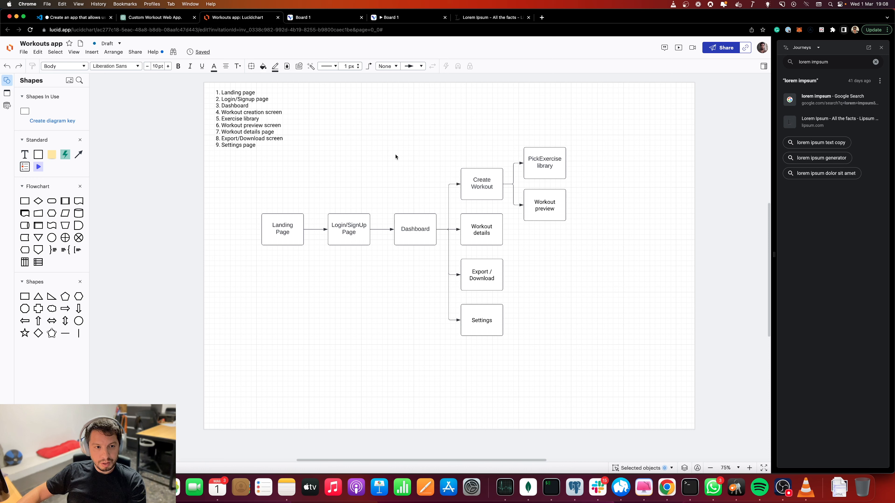
left_click(364, 240)
left_click(413, 243)
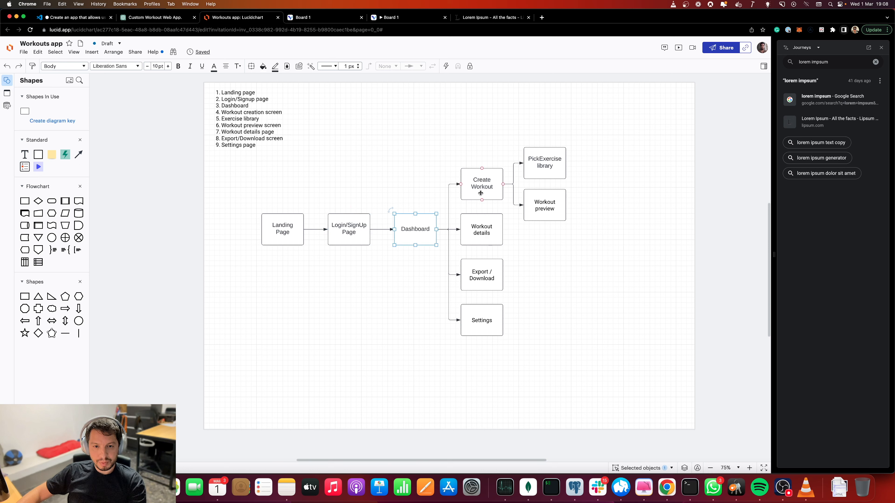
left_click(400, 187)
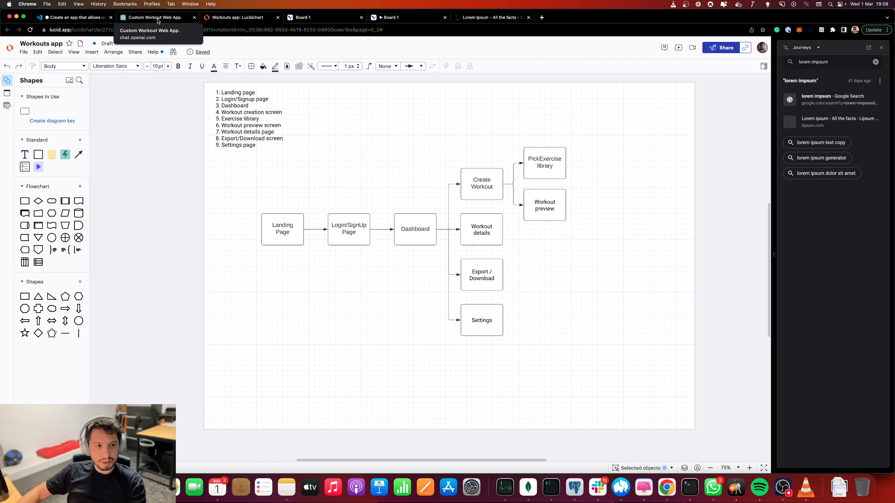
Switch to the Visual Studio Code notes and review the process list around the wireframes and "Design data structures" items.
left_click(74, 18)
left_click(187, 231)
left_click(171, 211)
double_click(83, 200)
left_click_drag(82, 200, 138, 200)
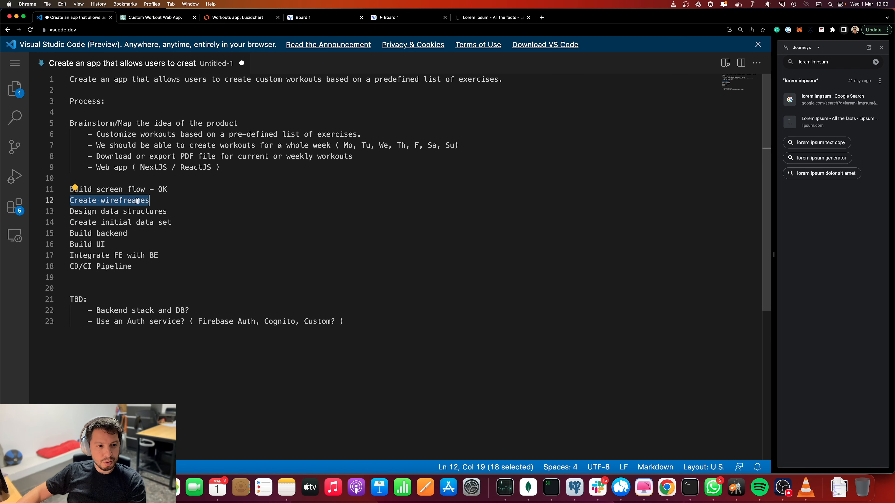
left_click(151, 201)
left_click_drag(154, 201, 59, 201)
left_click(77, 201)
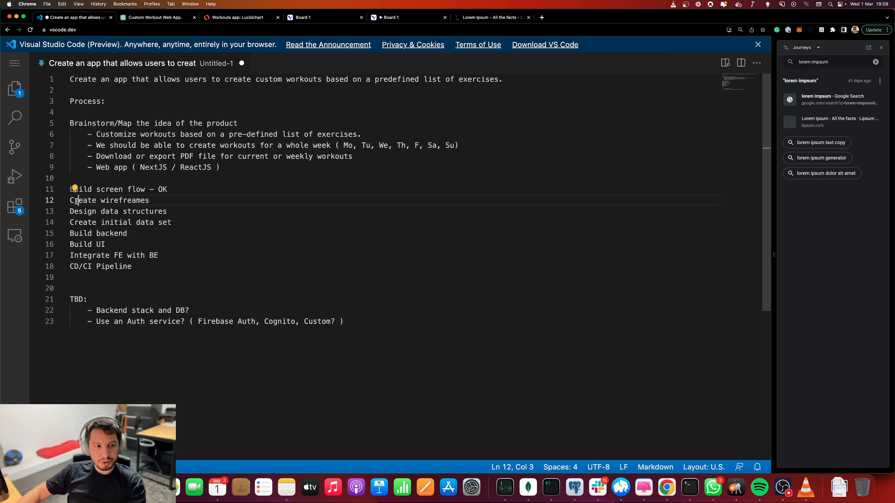
double_click(76, 201)
left_click(154, 200)
left_click_drag(154, 200, 59, 203)
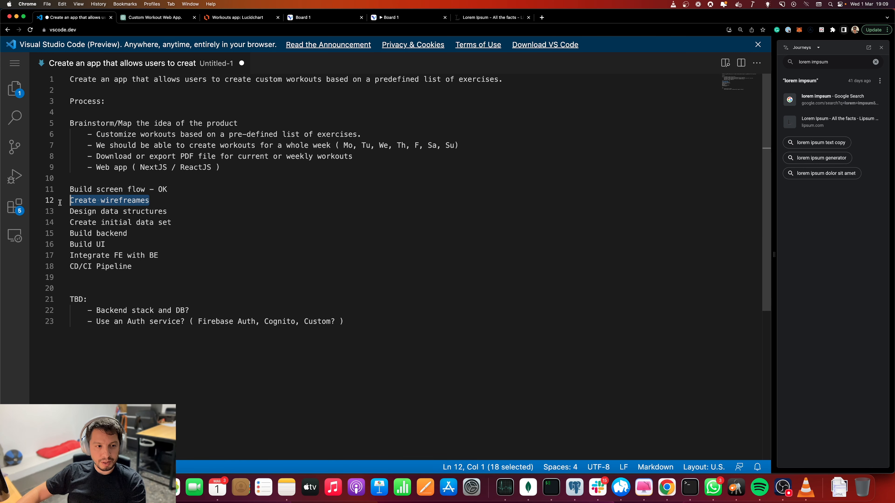
left_click(226, 217)
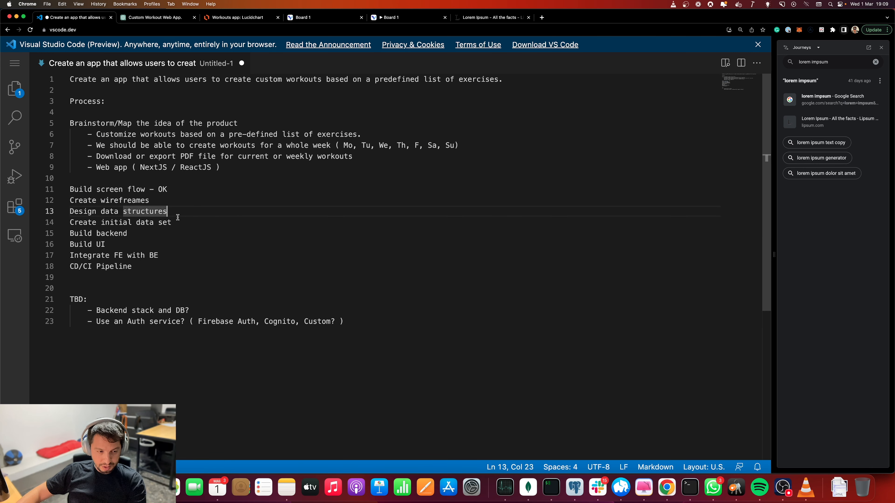
Review the process notes from the product brainstorm through the screen flow, "Create wireframes" and "Design data structures" lines.
key("Up")
key("Down")
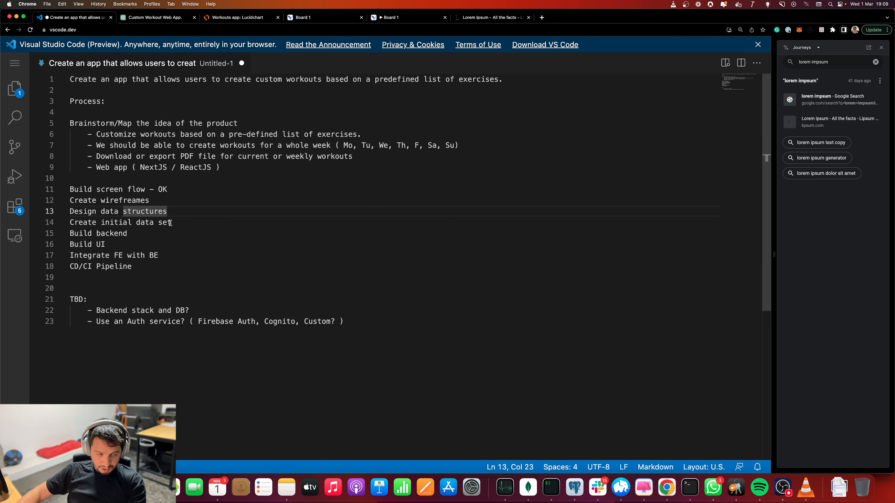
left_click(175, 203)
left_click(180, 212)
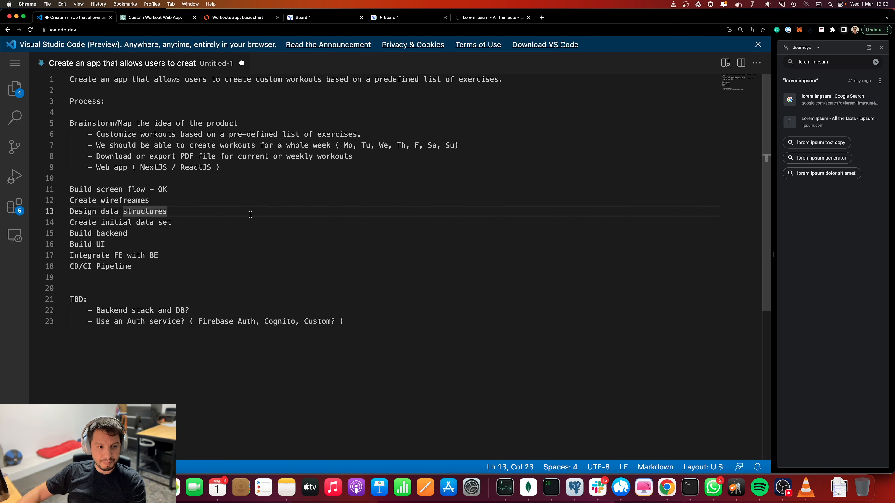
left_click_drag(221, 214, 164, 212)
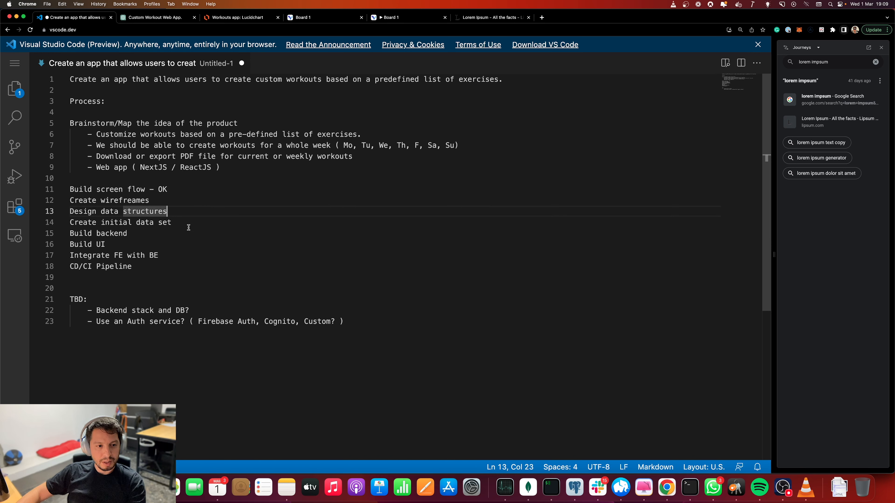
mouse_move(173, 209)
left_mouse_down()
mouse_move(55, 208)
mouse_move(161, 211)
left_mouse_up()
left_click(78, 210)
left_click(175, 211)
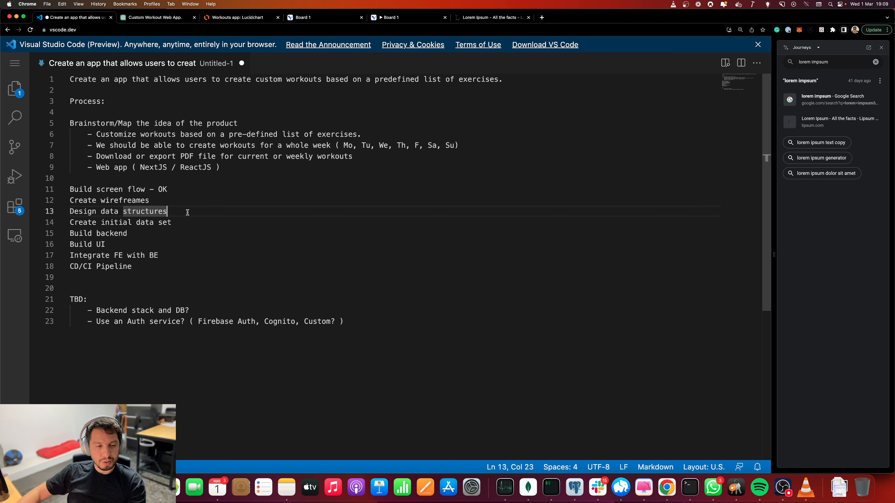
left_click_drag(71, 123, 182, 200)
left_click(182, 200)
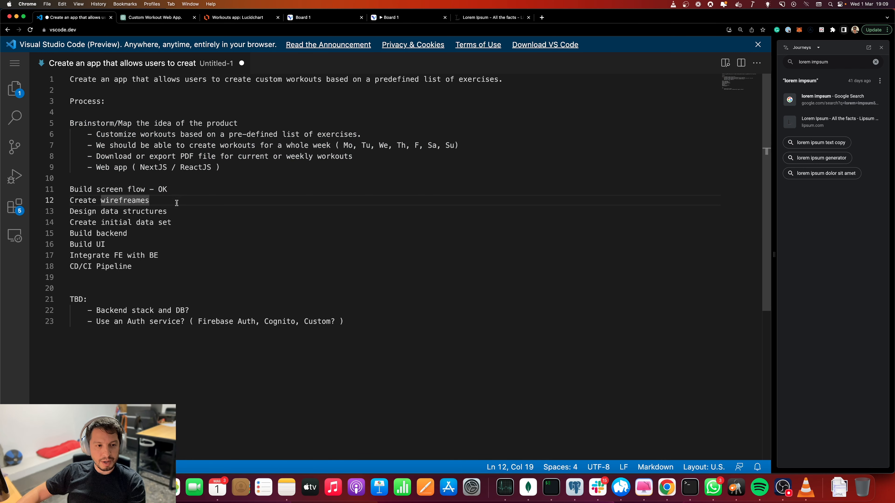
left_click(177, 212)
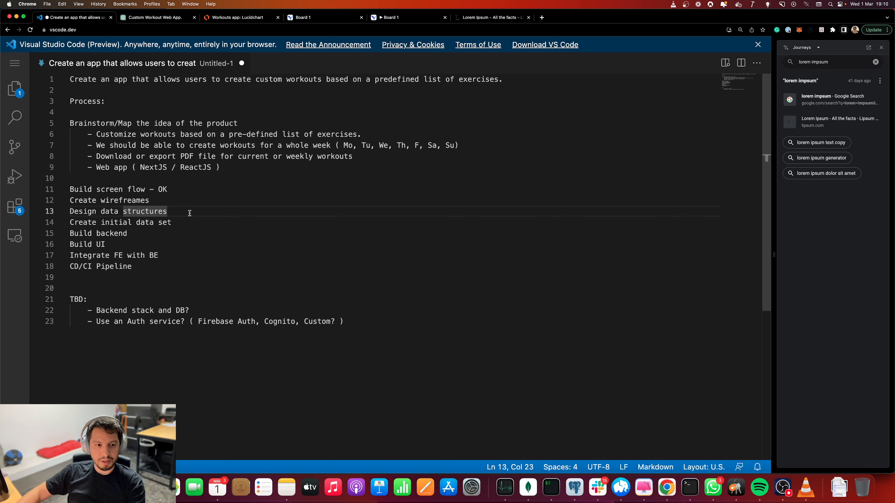
key("Up")
key("Up")
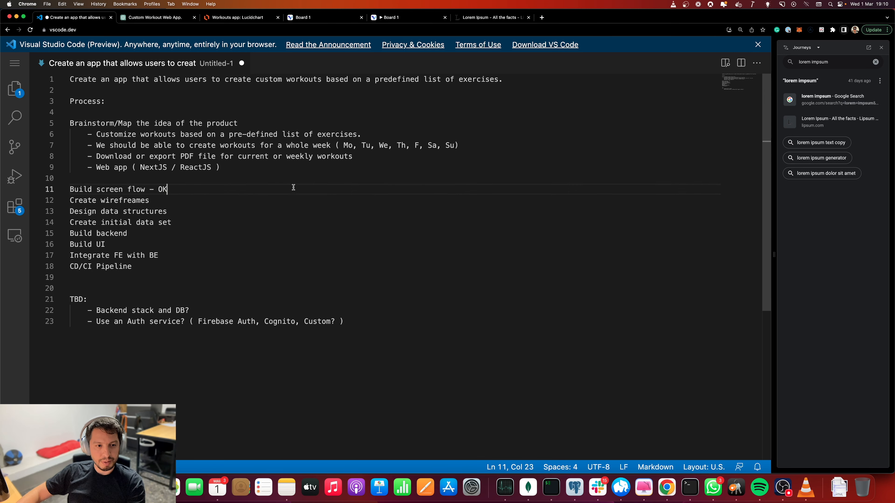